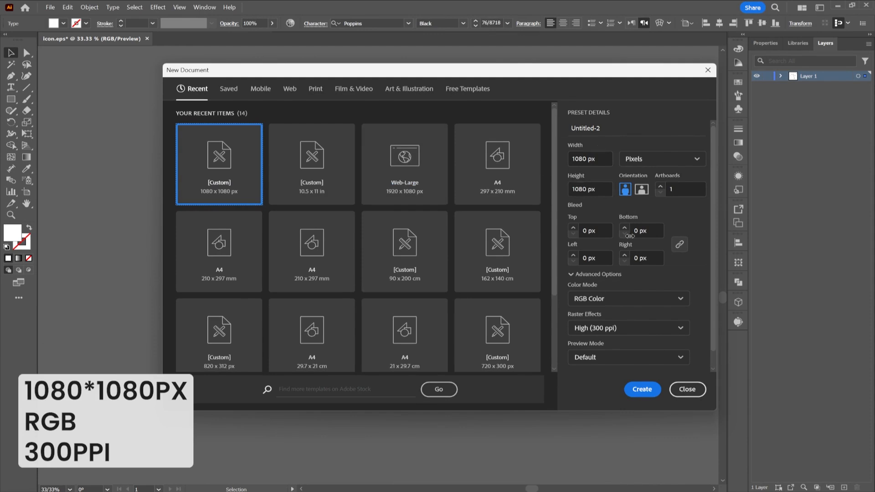
Create the 1080 × 1080 px RGB document at 300 ppi and paste into it the earbuds artwork copied from icon.eps
left_click(642, 389)
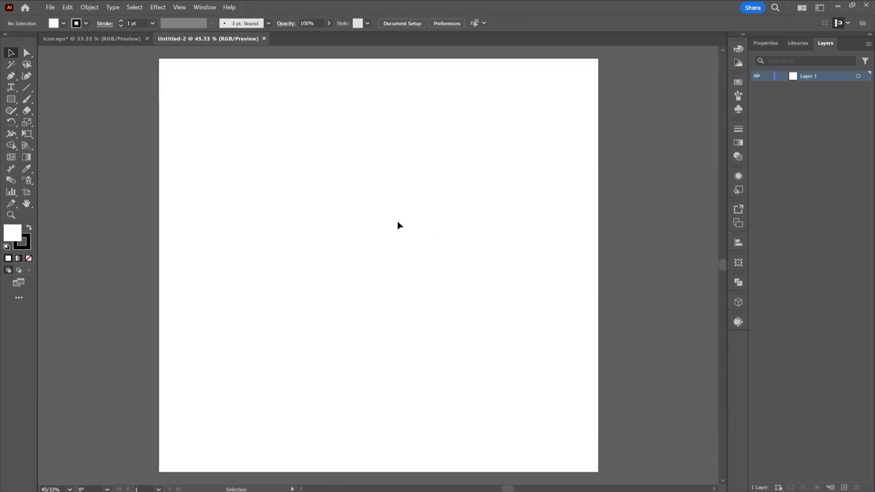
left_click(101, 36)
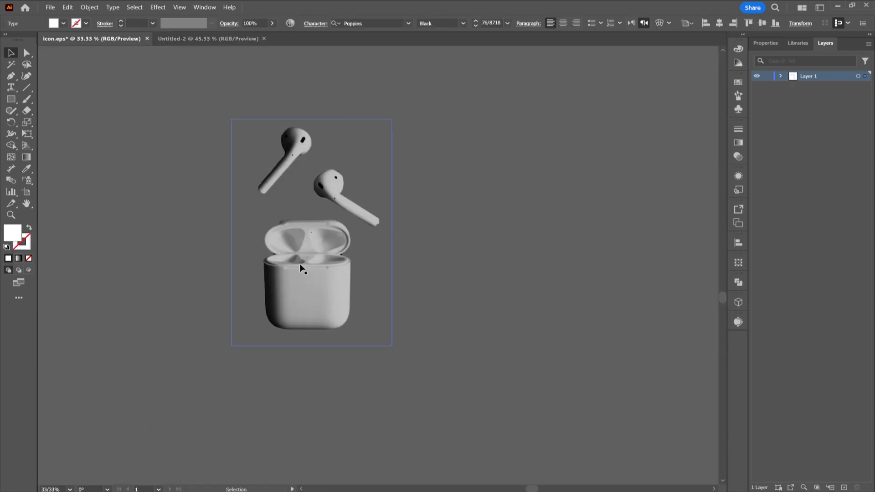
left_click(307, 288)
left_click(207, 39)
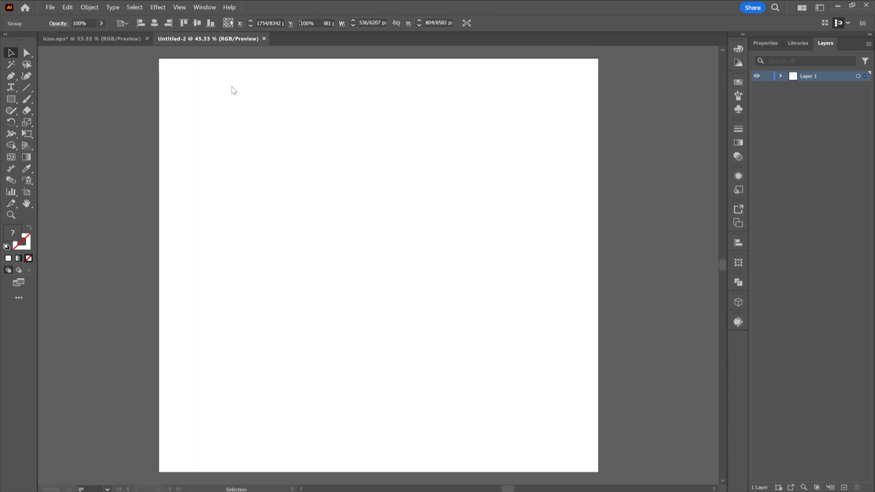
key("ctrl+v")
Move the pasted earbuds artwork off the artboard into the empty area to its right
left_click_drag(384, 328, 570, 208)
scroll(111, 203, "down", 2)
left_click_drag(278, 183, 386, 191)
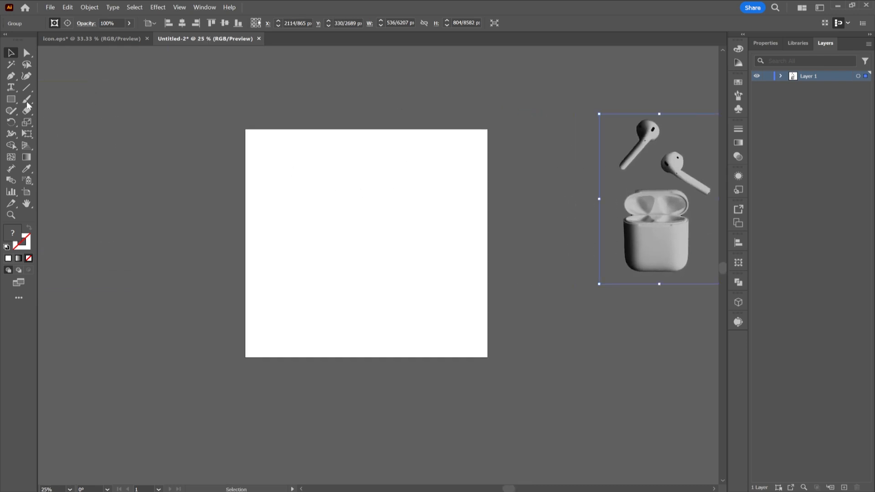
Draw a 1080 × 1080 px rectangle and centre it horizontally and vertically on the artboard
left_click(11, 99)
left_click(278, 196)
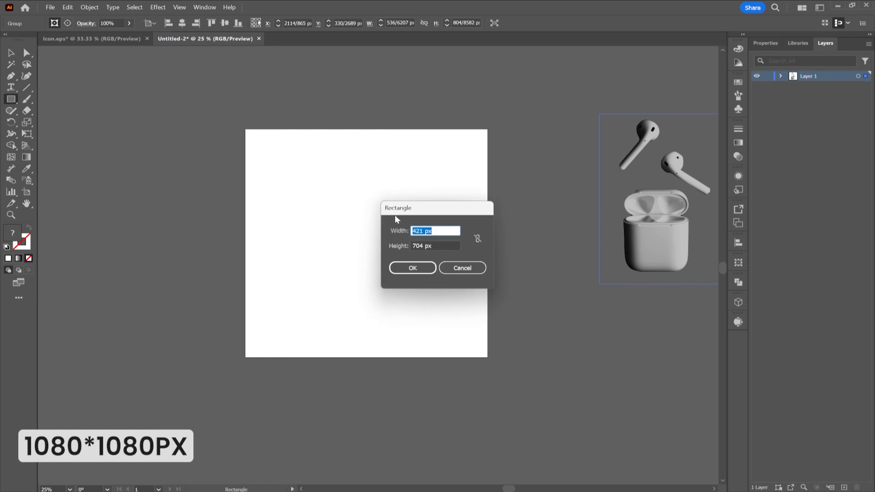
type("1080")
key("Tab")
type("10")
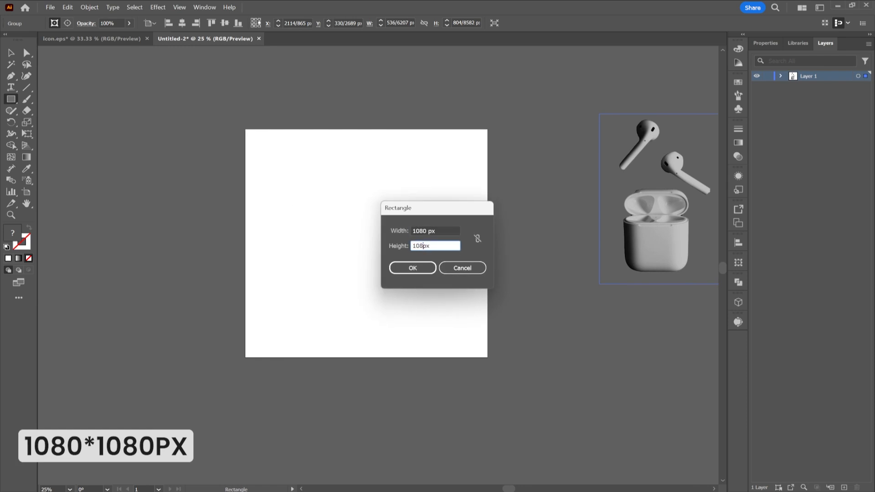
left_click(431, 265)
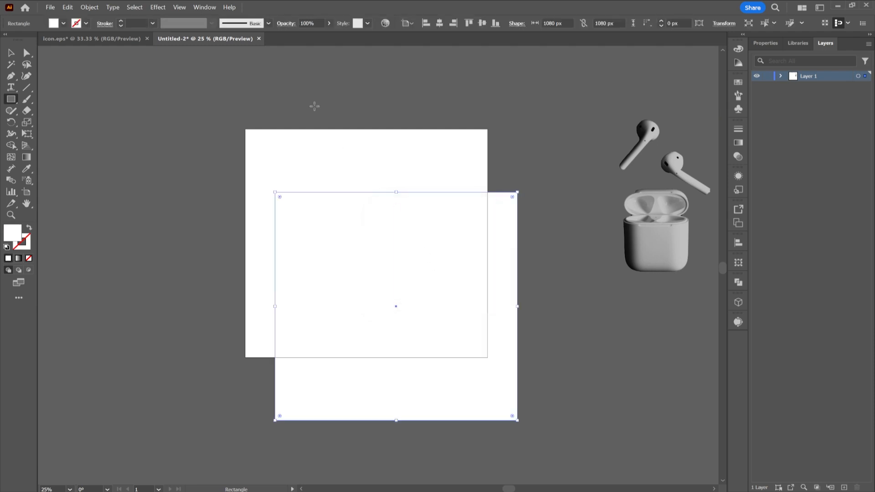
left_click(439, 23)
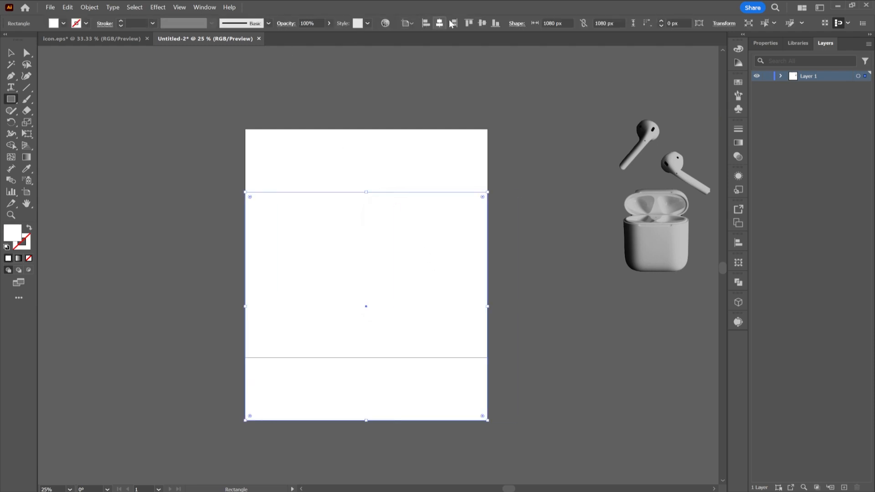
left_click(482, 23)
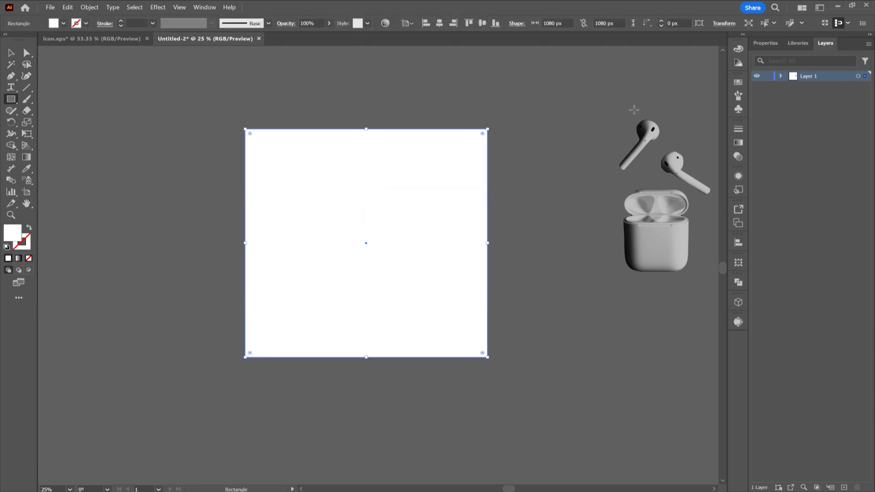
Fill the background square with a radial gradient
left_click(737, 143)
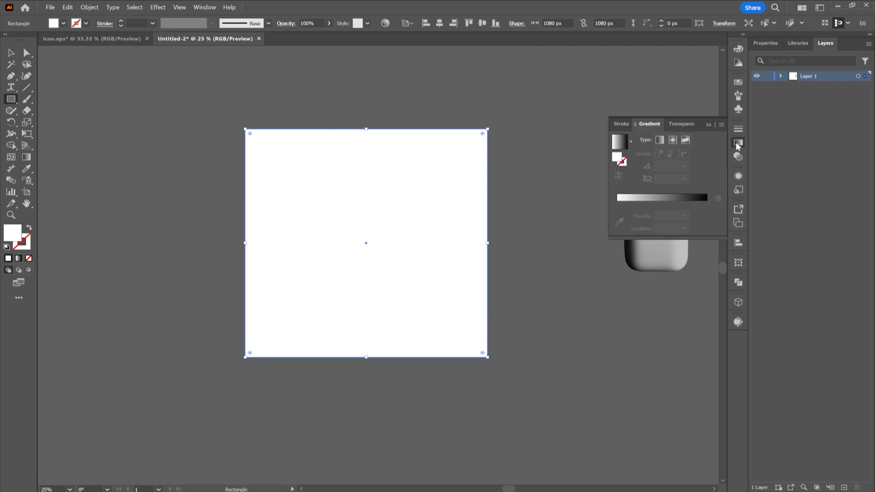
left_click(677, 141)
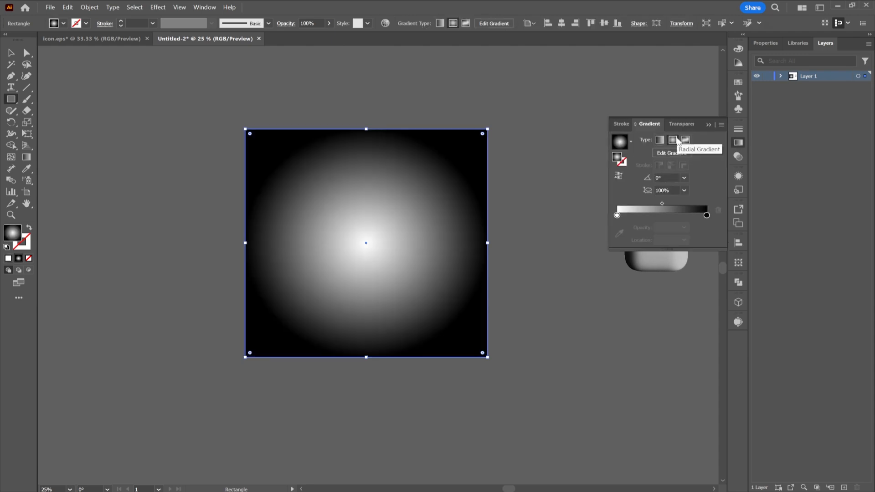
left_click(620, 215)
mouse_move(608, 244)
left_mouse_down()
mouse_move(541, 250)
mouse_move(609, 246)
left_mouse_up()
key("space")
left_click_drag(566, 288, 441, 267)
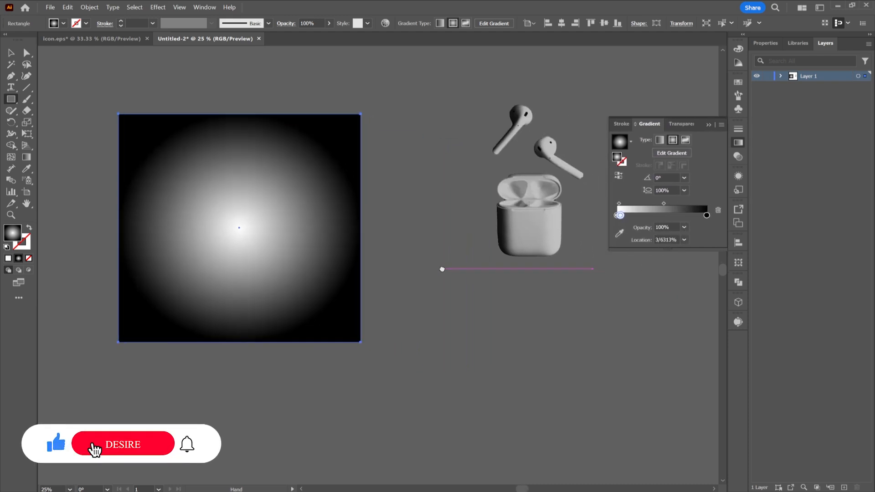
left_click(619, 229)
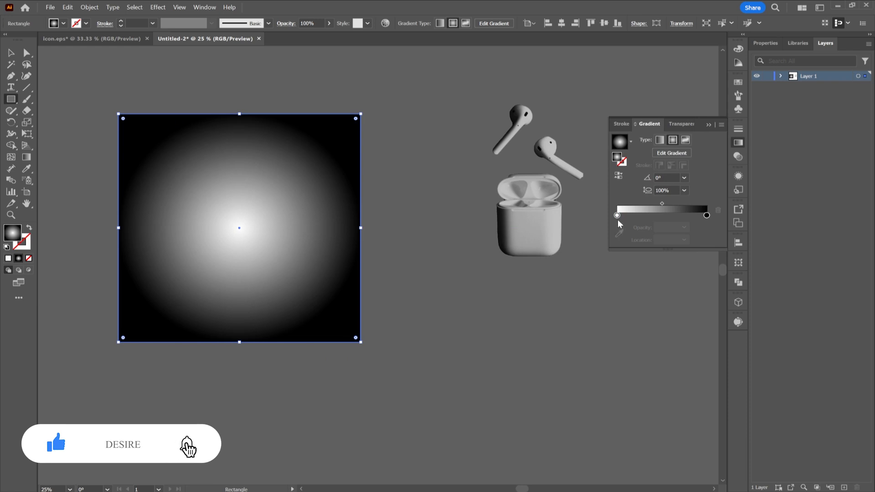
Recolour the gradient's centre stop to a mid grey and its outer stop to a dark grey sampled from the earbuds case
left_click(617, 215)
left_click(618, 234)
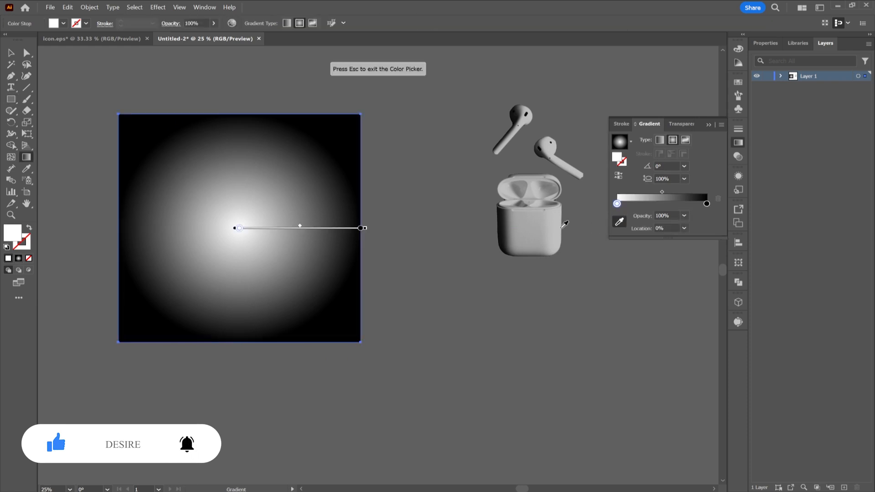
left_click(706, 204)
left_click(619, 222)
left_click(510, 225)
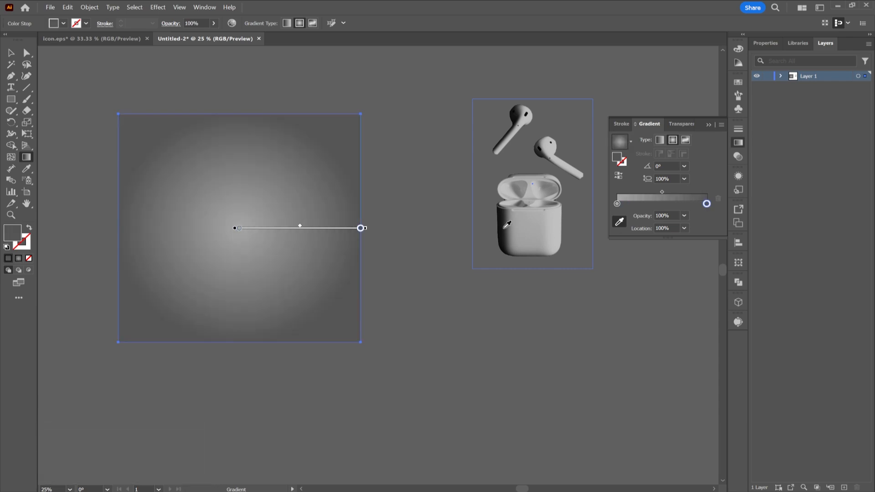
key("Escape")
Angle the radial gradient diagonally and extend its outer stop past the square's lower-right edge, leaving the square deselected
left_click_drag(364, 228, 339, 298)
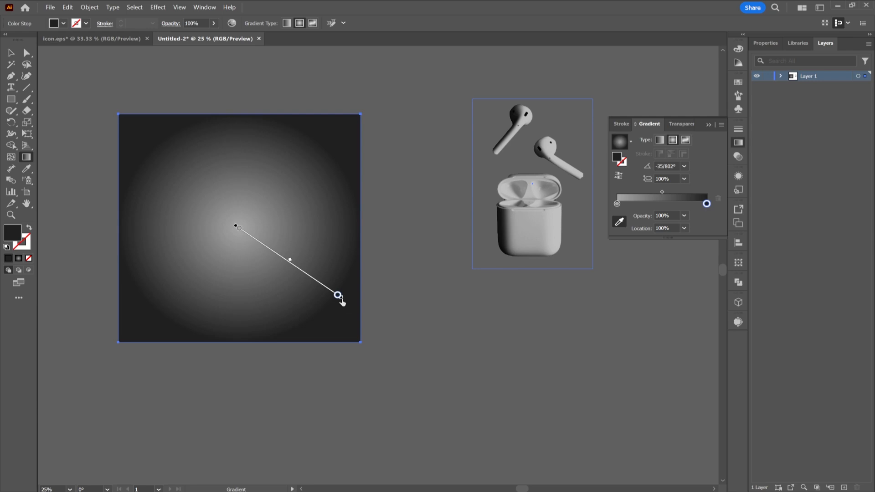
left_click_drag(142, 162, 103, 137)
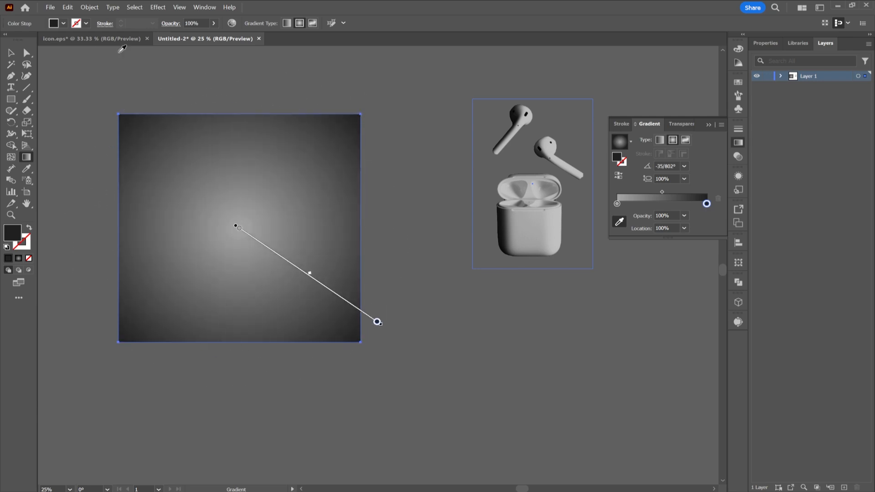
left_click(9, 52)
left_click(218, 74)
left_click_drag(219, 74, 272, 53)
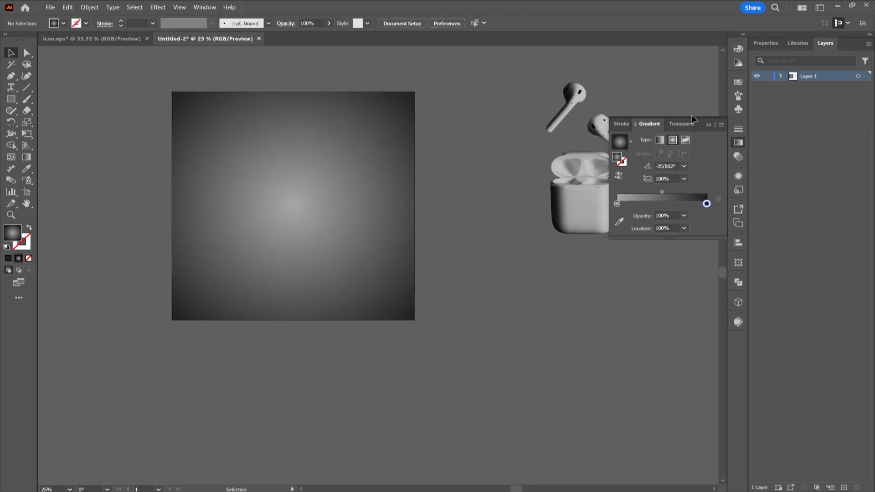
left_click(707, 123)
Try a 90° angle and a midpoint of about 70% for the radial gradient
key("g")
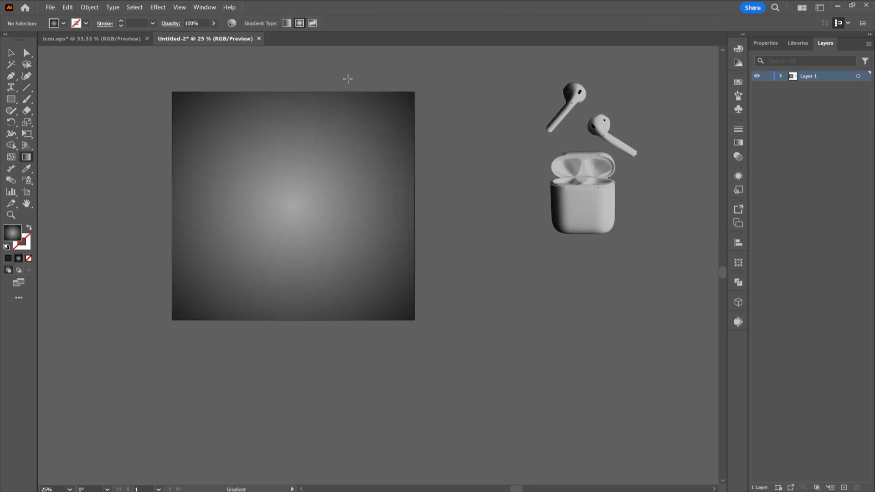
left_click(738, 142)
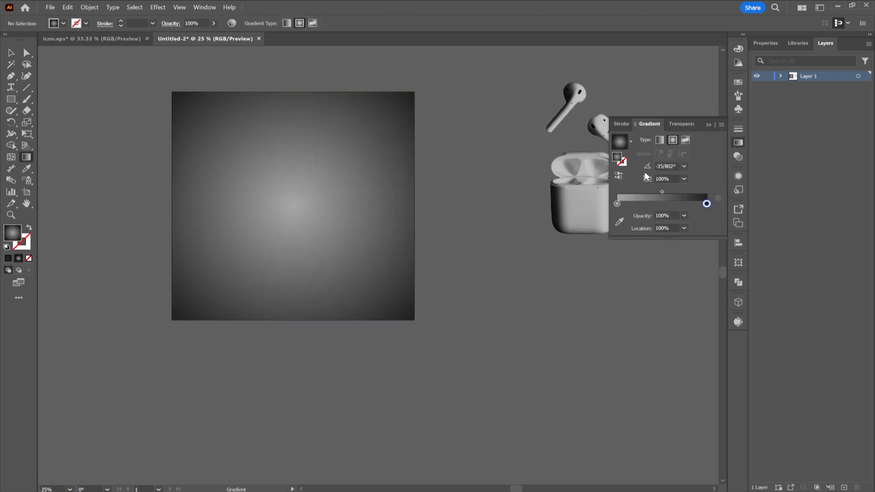
left_click(683, 167)
left_click(693, 219)
left_click_drag(662, 192, 670, 192)
key("v")
left_click(174, 134)
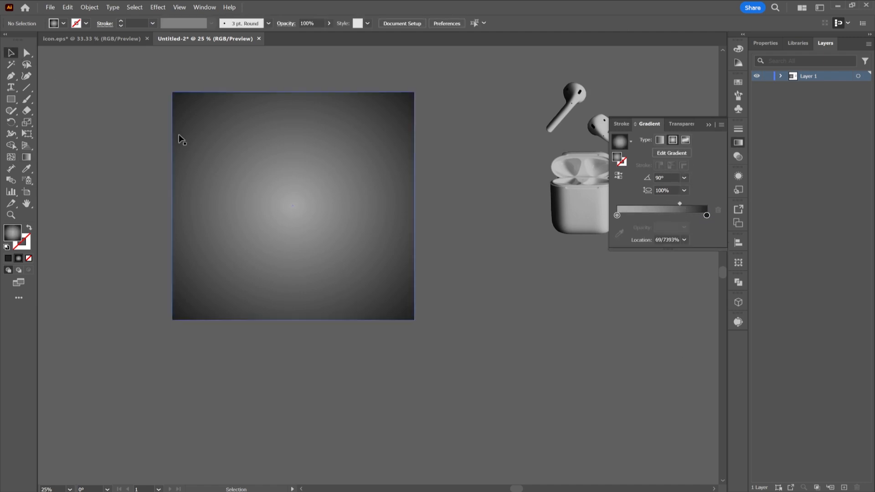
key("ctrl+x")
key("ctrl+z")
key("ctrl+z")
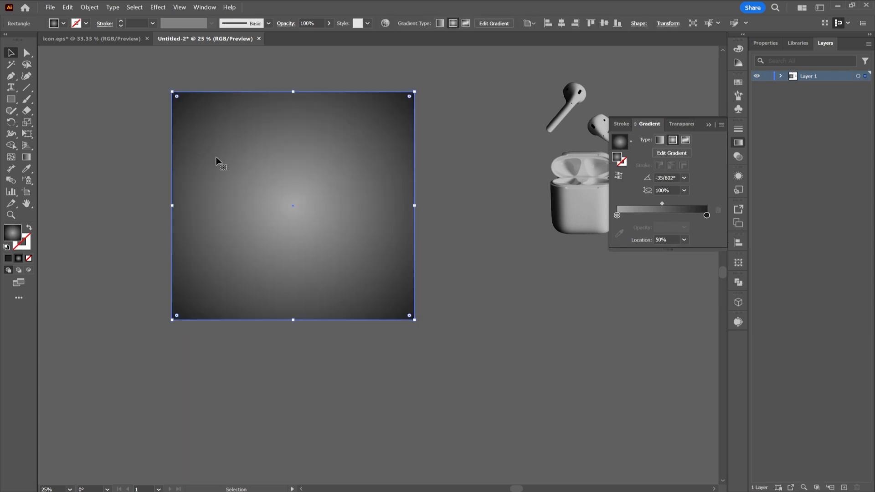
Shorten the background square's radial gradient so its outer stop lies just beyond the lower-right edge
left_click(720, 125)
left_click(505, 173)
left_click(358, 244)
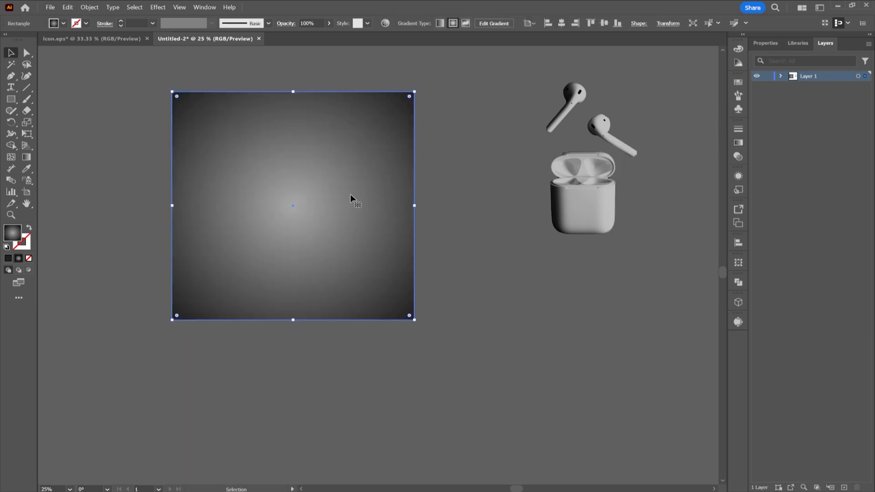
left_click(26, 158)
mouse_move(440, 308)
left_mouse_down()
mouse_move(453, 324)
mouse_move(421, 298)
left_mouse_up()
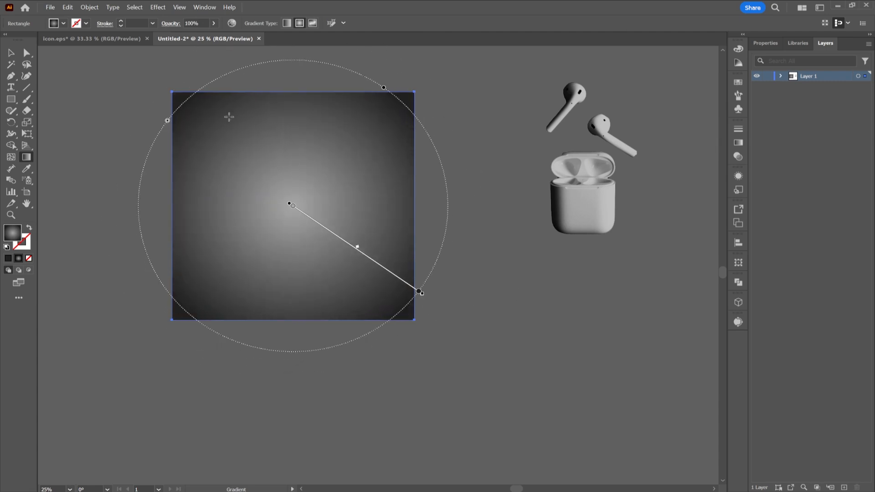
key("v")
left_click(145, 123)
Draw a portrait rectangle of about 505 × 741 px inside the background square and centre it horizontally
left_click(11, 99)
mouse_move(240, 138)
left_mouse_down()
mouse_move(340, 262)
mouse_move(354, 293)
left_mouse_up()
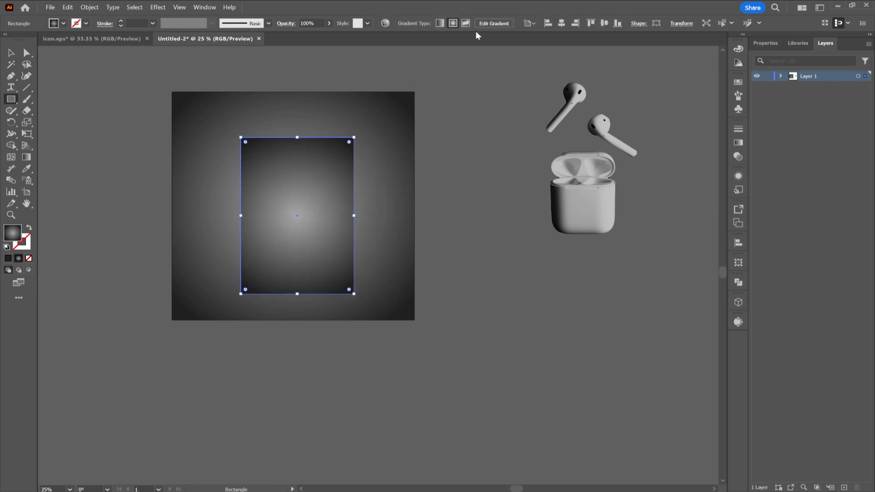
left_click(561, 23)
Remove the portrait rectangle's fill and give it a dark grey stroke sampled from the earbuds case
left_click(64, 23)
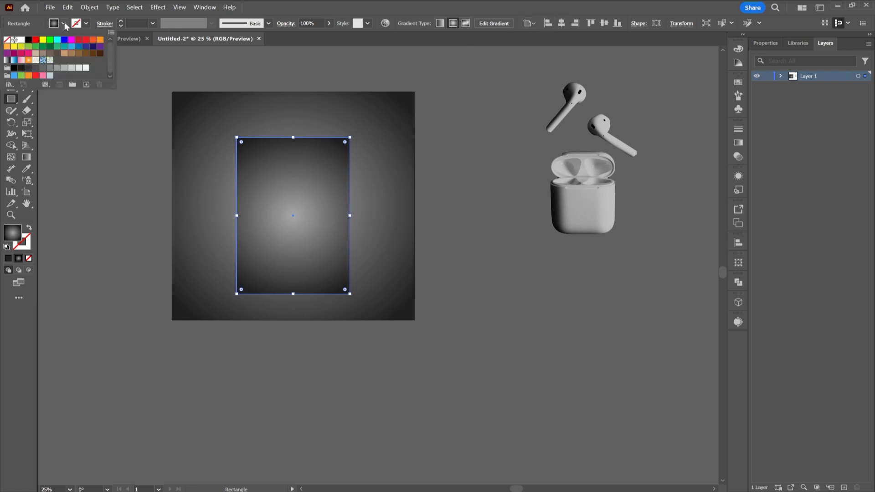
left_click(7, 40)
left_click(86, 23)
left_click(87, 23)
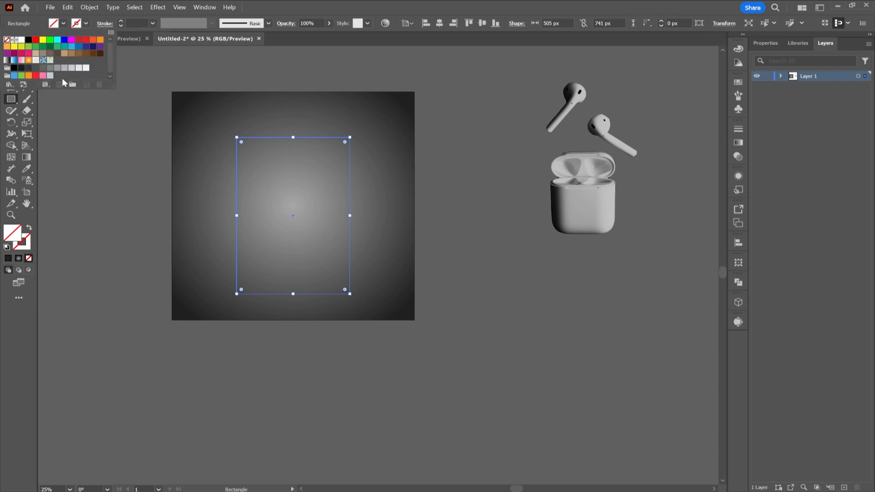
left_click(26, 169)
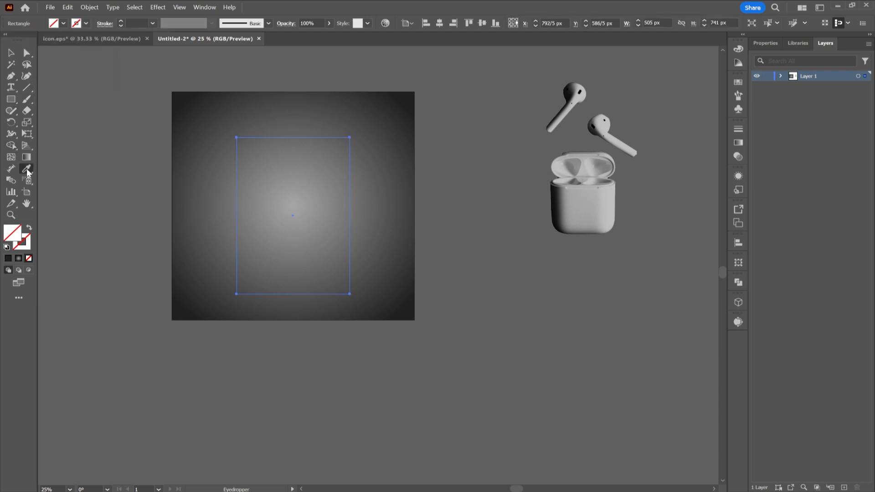
left_click(562, 203)
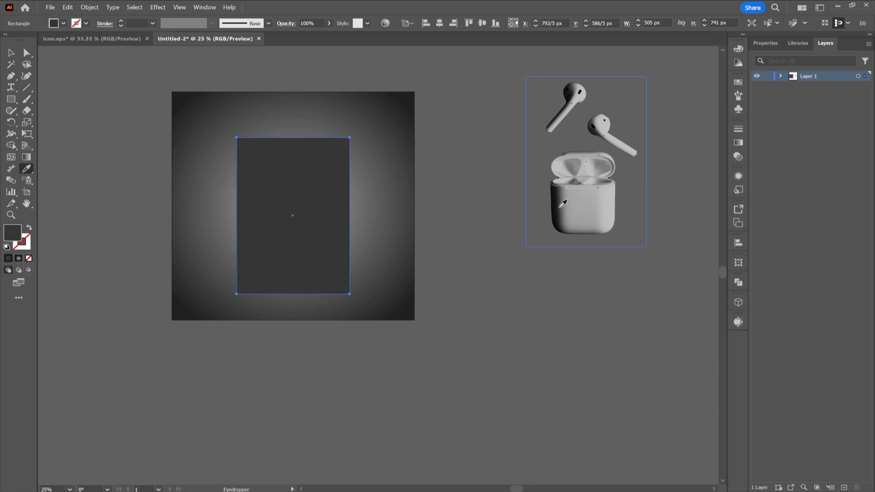
left_click(30, 229)
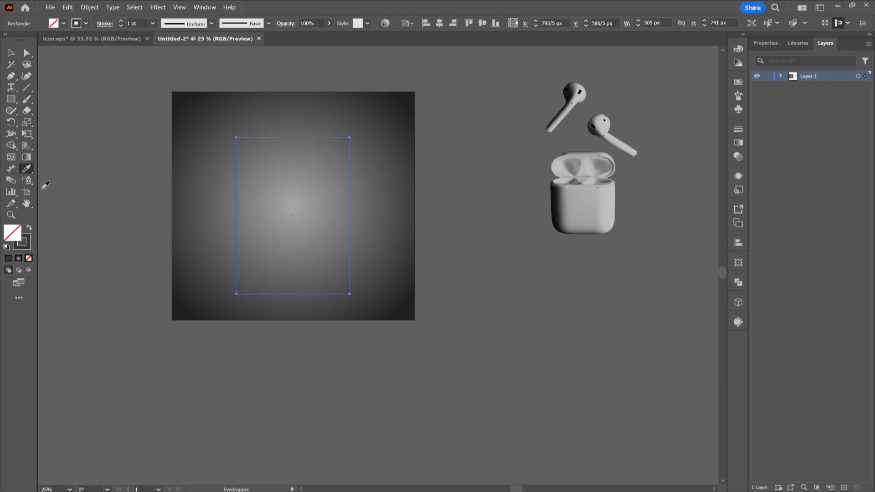
Set the portrait rectangle's stroke weight to 10 pt
left_click(127, 23)
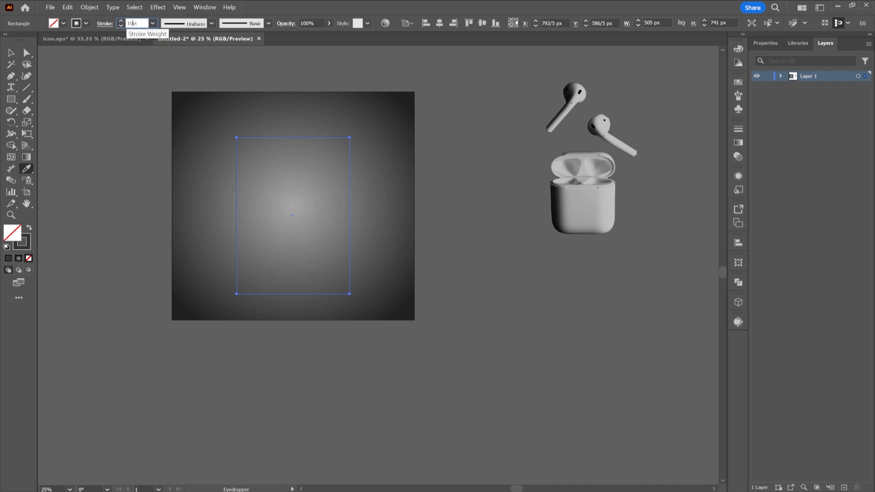
type("10")
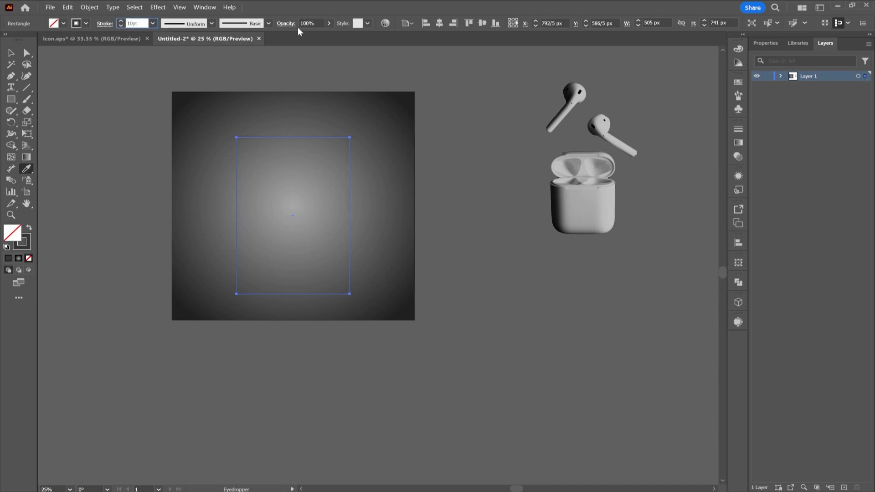
left_click(312, 21)
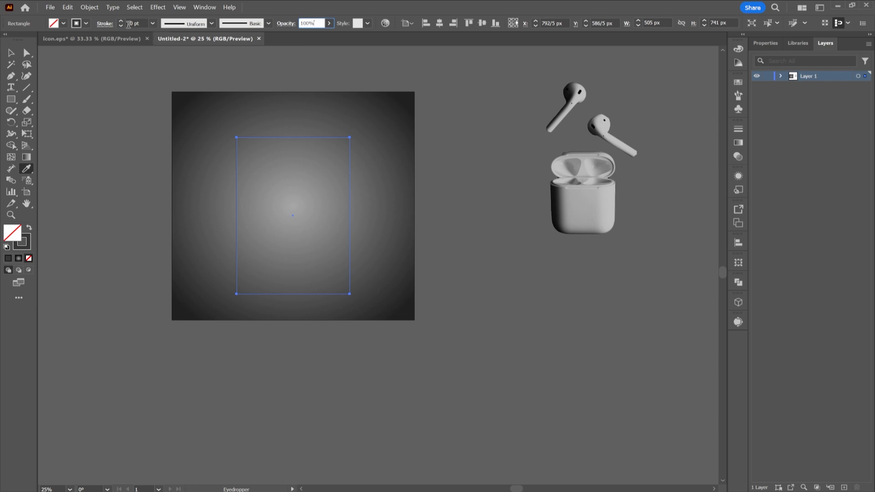
left_click(10, 53)
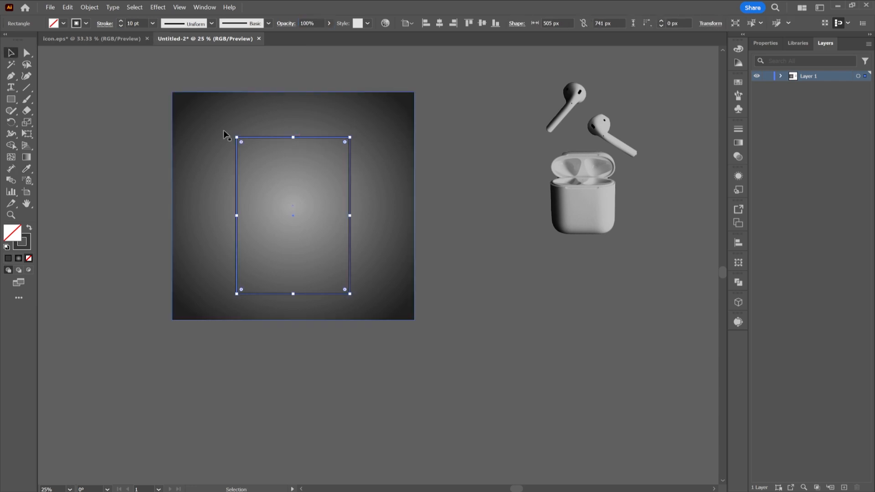
left_click(26, 54)
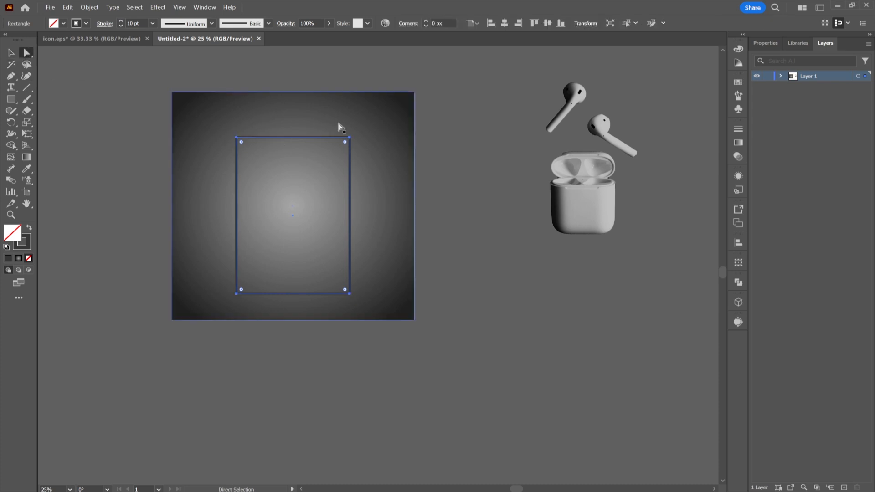
Lock the gradient background square so that it cannot be selected or moved
left_click_drag(367, 129, 299, 147)
key("ctrl+z")
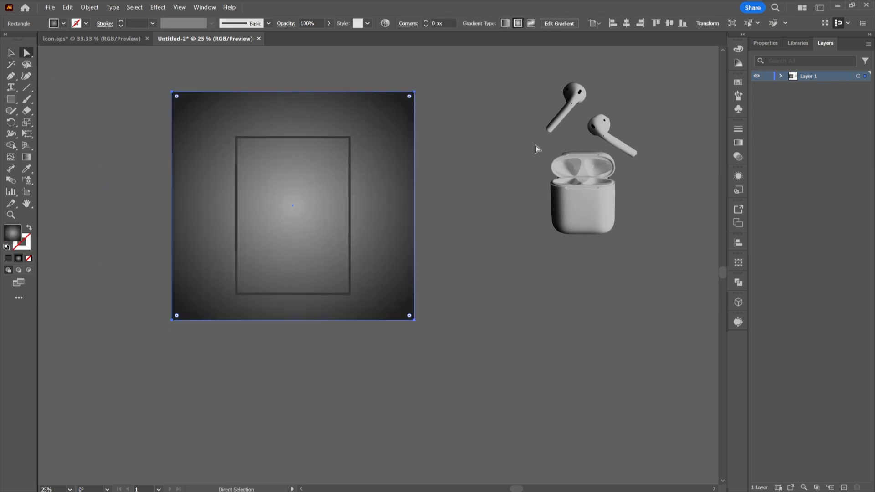
left_click(780, 76)
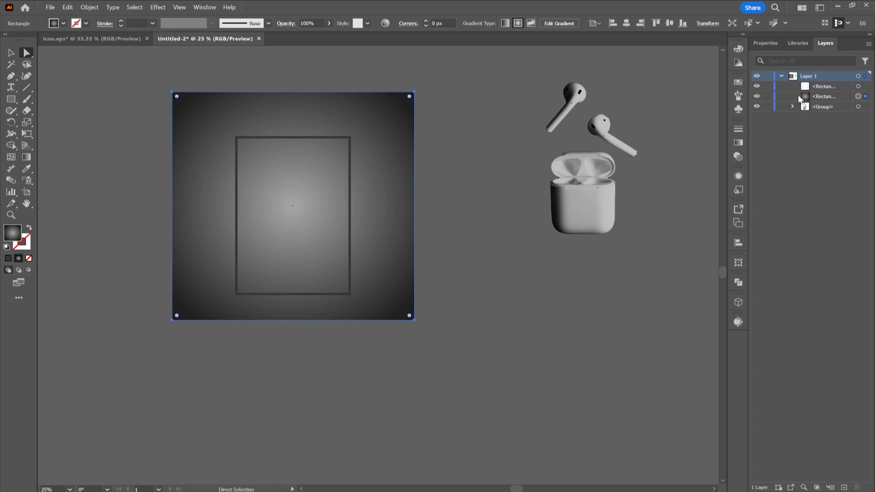
left_click(768, 97)
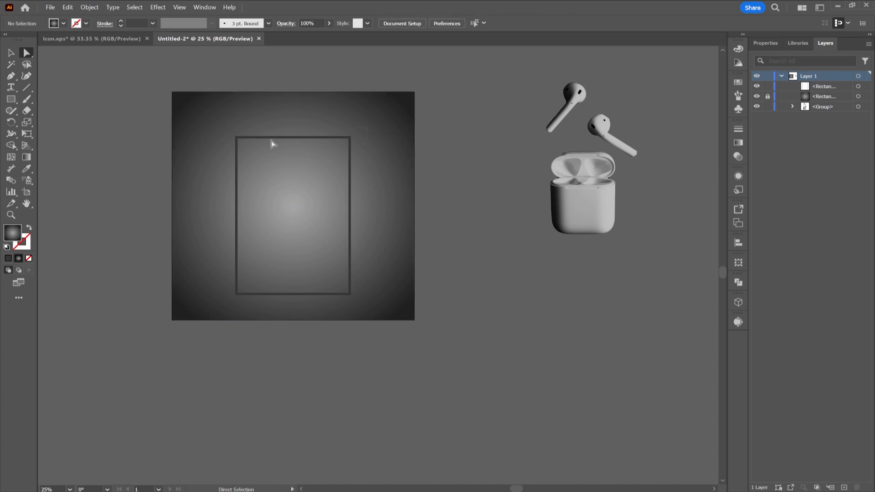
Round the portrait rectangle's two upper corners fully into an arch and move the shape up slightly to centre it vertically on the background
left_click_drag(212, 154, 291, 257)
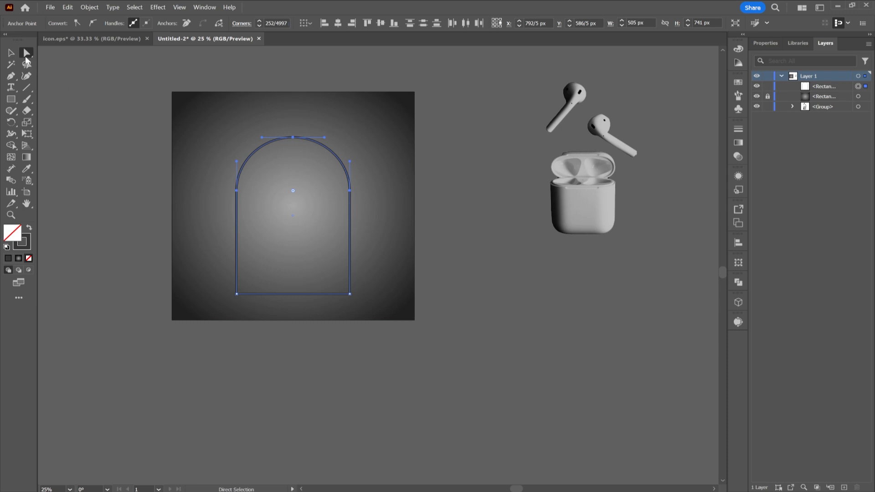
left_click(11, 53)
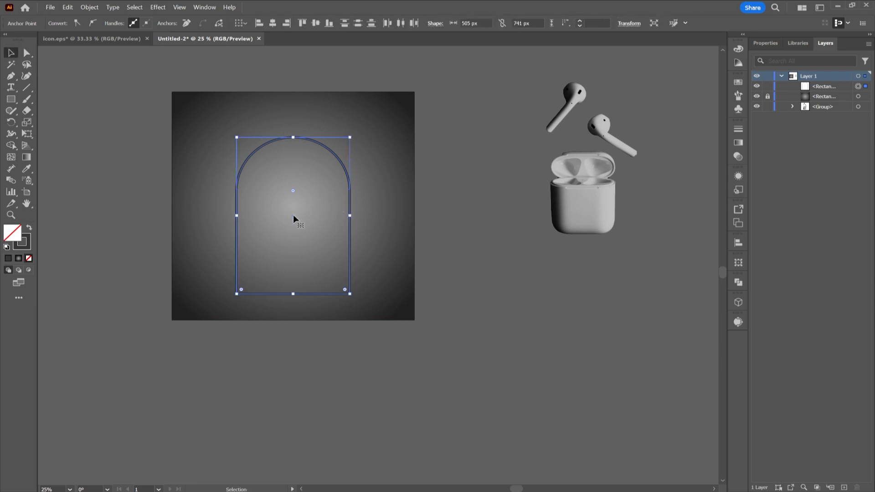
left_click_drag(292, 214, 294, 206)
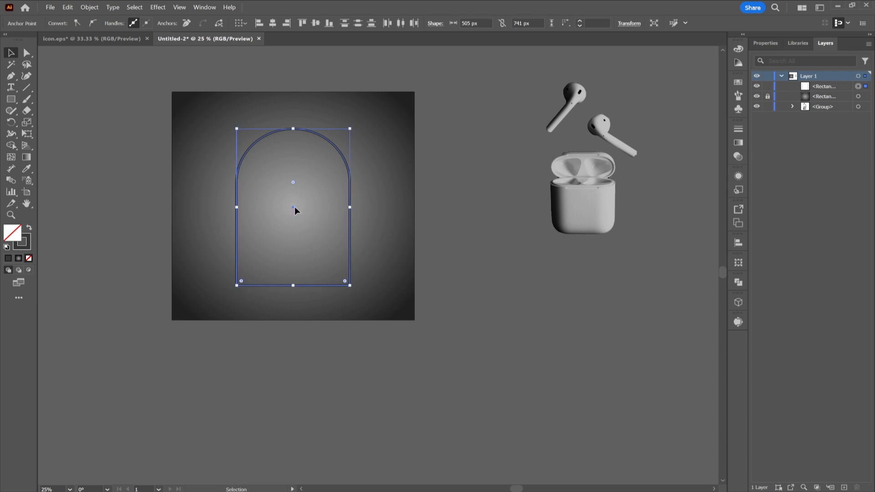
Apply a Multiply drop shadow to the arch with 75% opacity, 0 px X offset, 10 px Y offset and 5 px blur
left_click(159, 10)
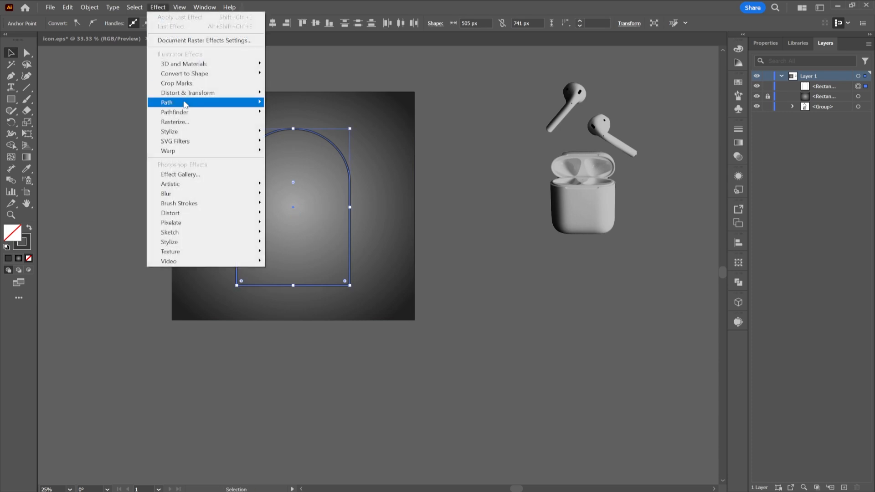
mouse_move(233, 135)
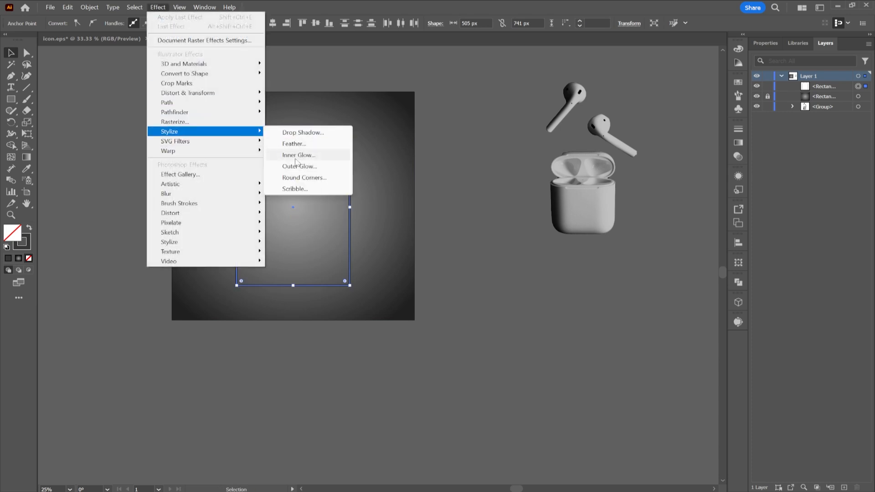
left_click(305, 136)
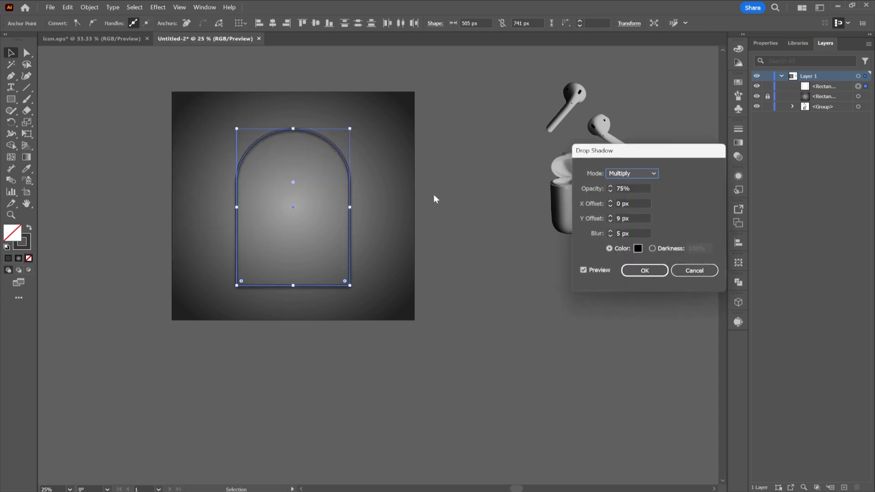
left_click_drag(639, 158, 667, 165)
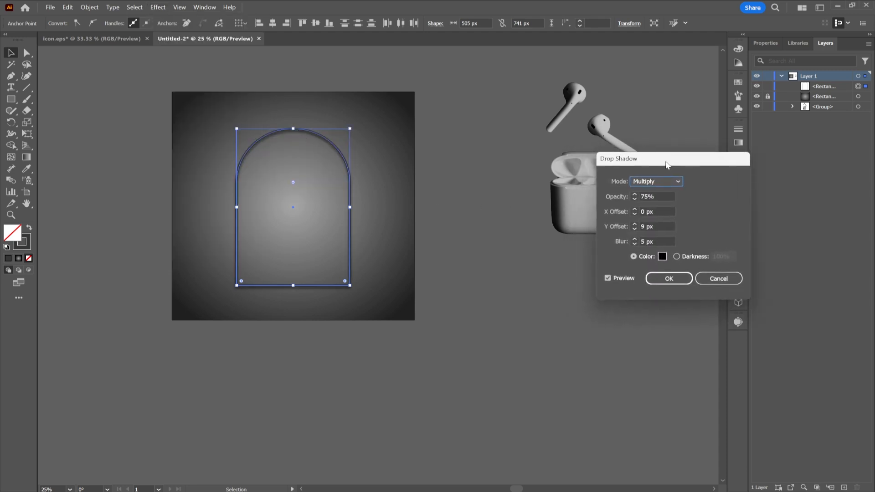
left_click(634, 224)
left_click(634, 225)
left_click(634, 225)
left_click(634, 225)
left_click(633, 225)
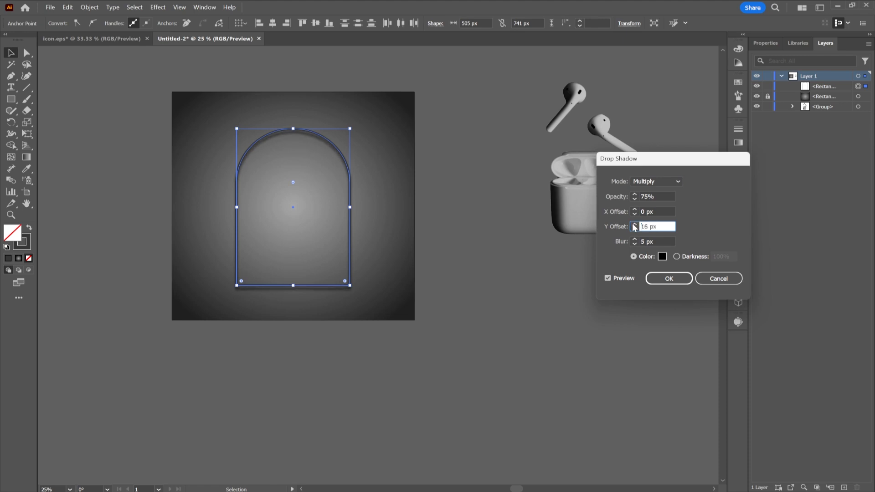
left_click(634, 229)
left_click(634, 228)
left_click(634, 229)
left_click(634, 228)
left_click(633, 229)
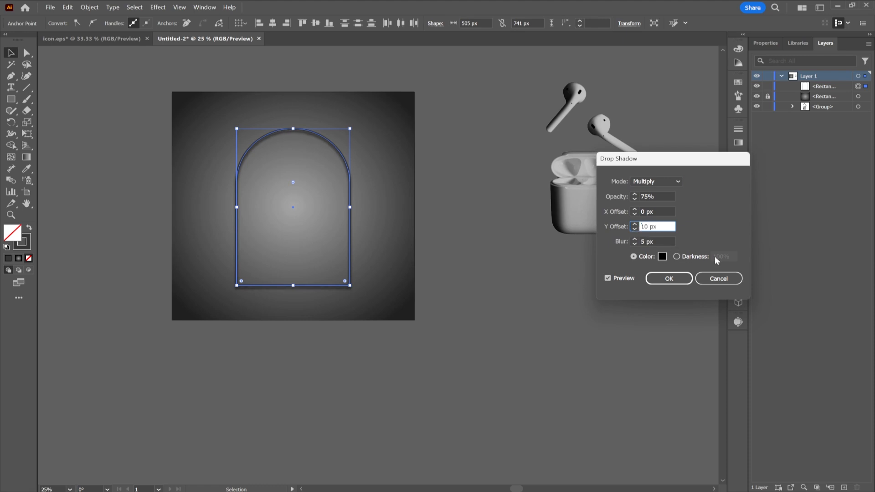
left_click(668, 278)
left_click(536, 274)
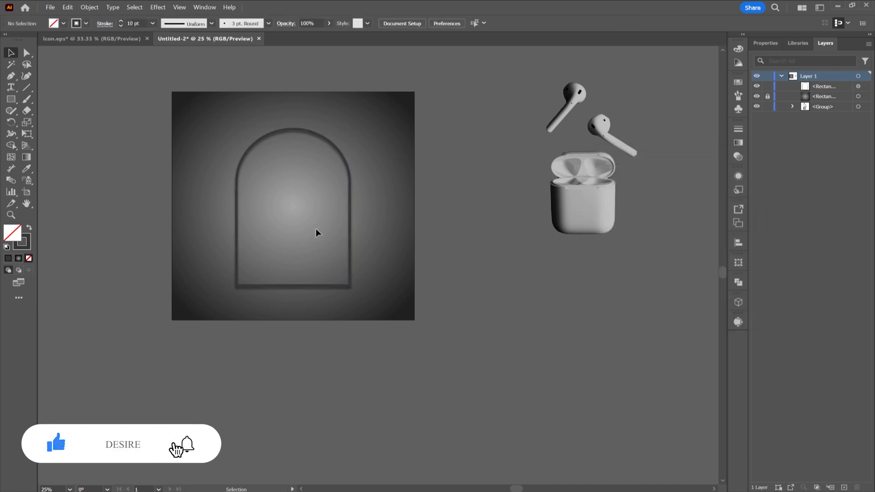
Draw a dark grey rectangle without stroke over the arch's lower part and shrink it to about 412 × 255 px, keeping its lower-right corner fixed
left_click(11, 100)
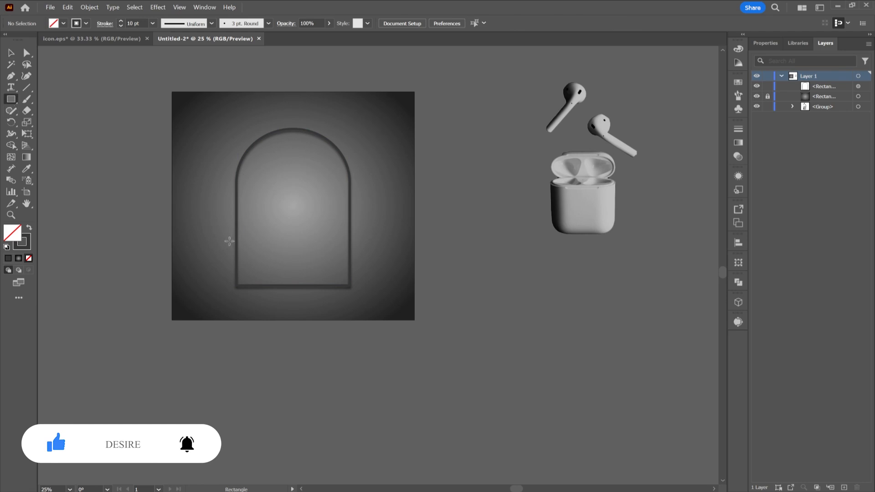
left_click_drag(229, 241, 352, 320)
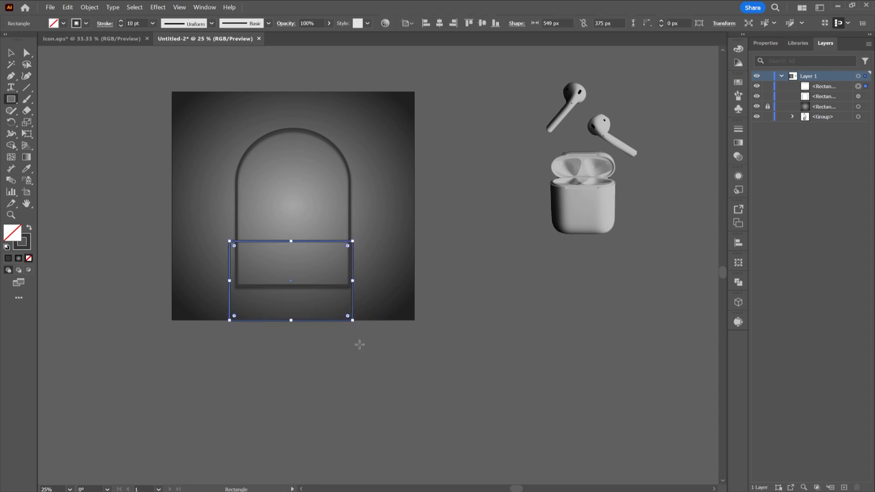
left_click(27, 230)
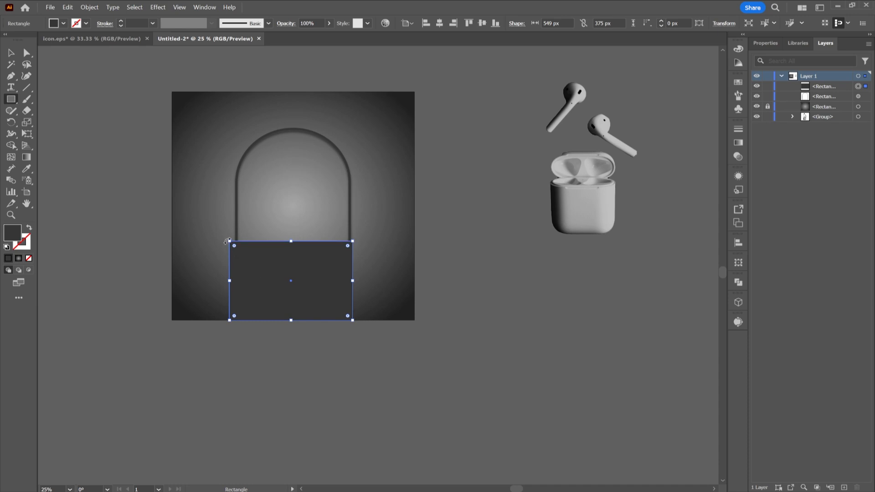
left_click_drag(229, 240, 259, 266)
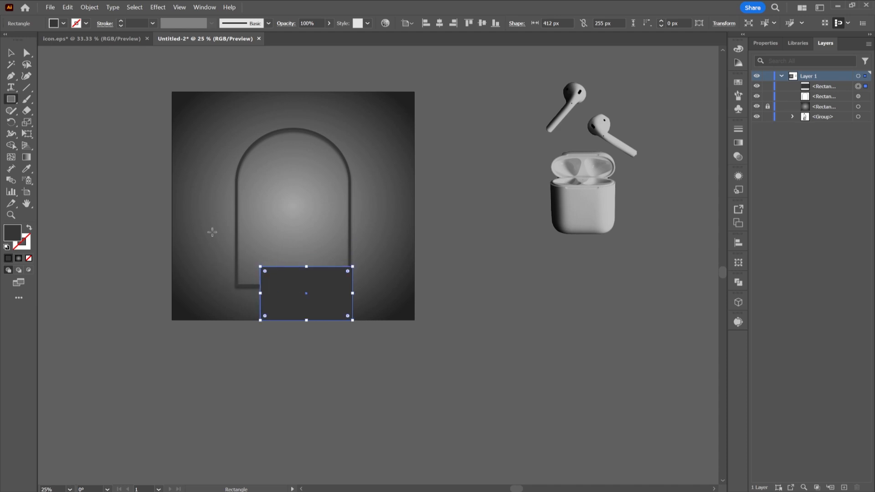
Fill the rectangle at the arch's base with a light grey sampled from the earbuds case
left_click(14, 55)
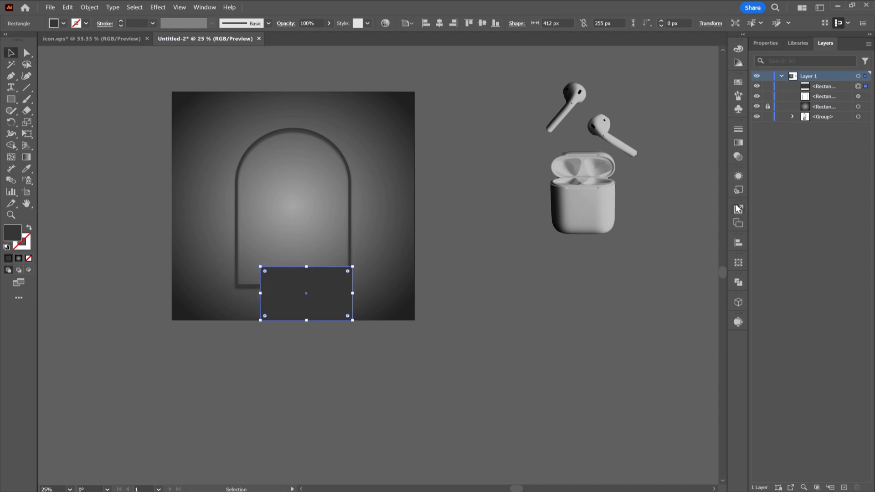
left_click(736, 143)
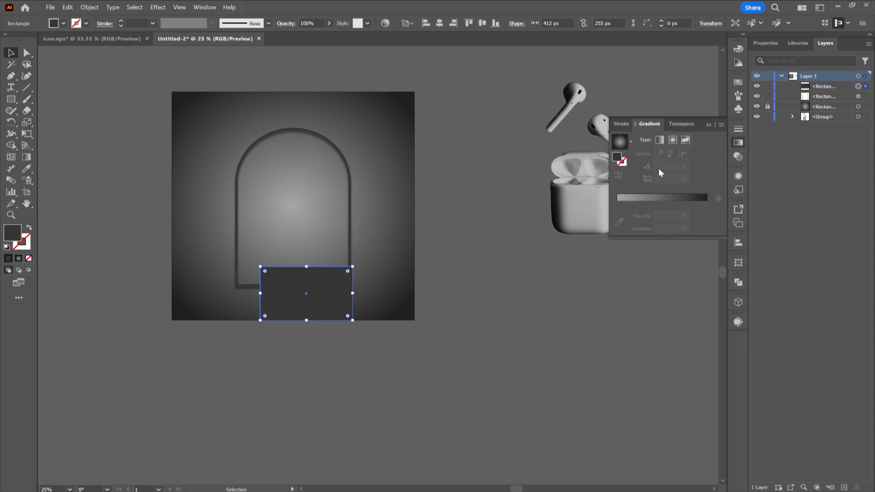
key("i")
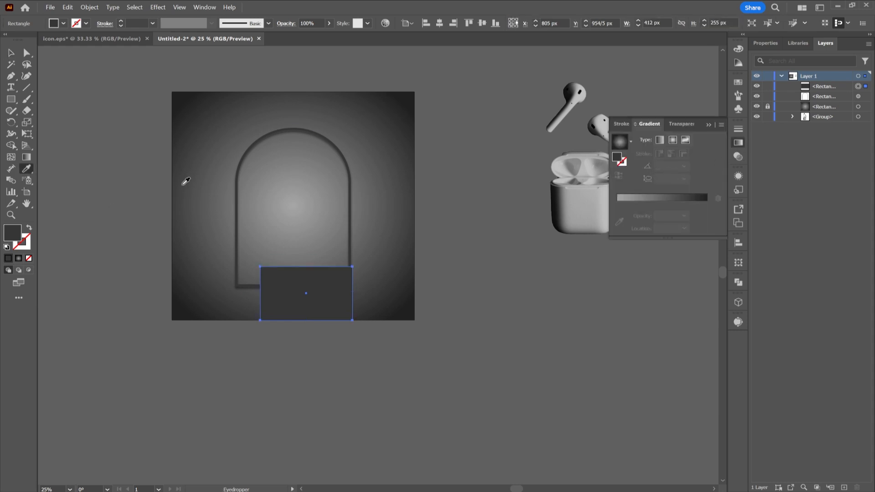
left_click(591, 196)
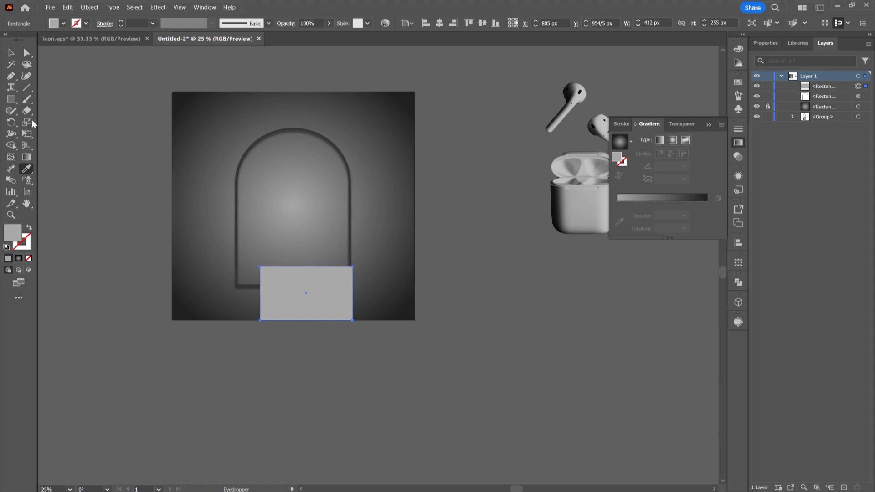
left_click(11, 56)
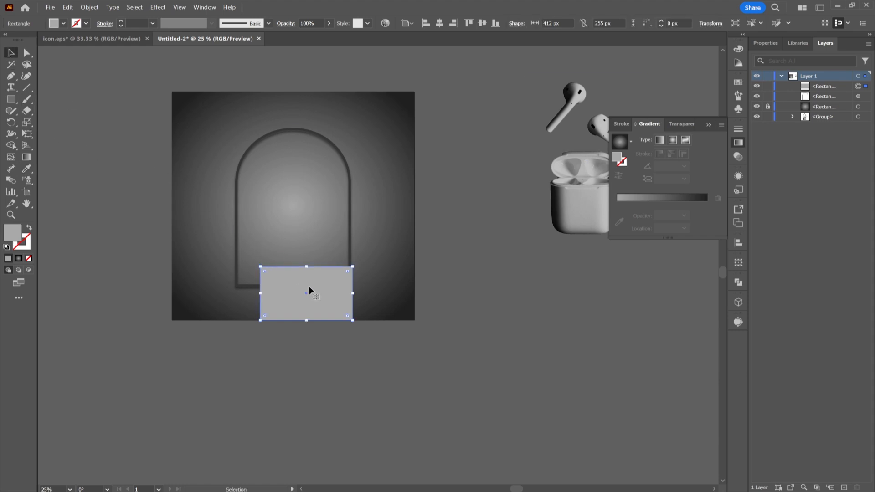
Draw a strip of about 518 × 115 px above the grey rectangle and shift its upper edge down and left into a thin slanted top face
left_click(11, 99)
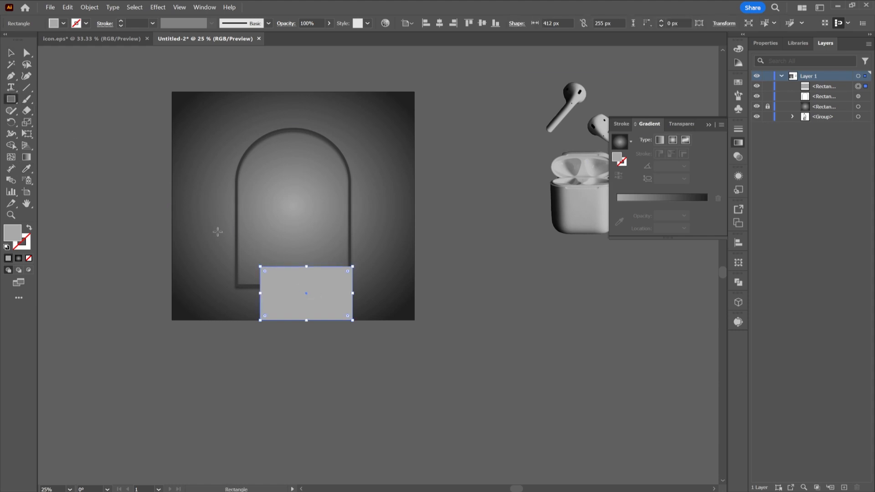
mouse_move(236, 241)
left_mouse_down()
mouse_move(312, 266)
mouse_move(352, 266)
left_mouse_up()
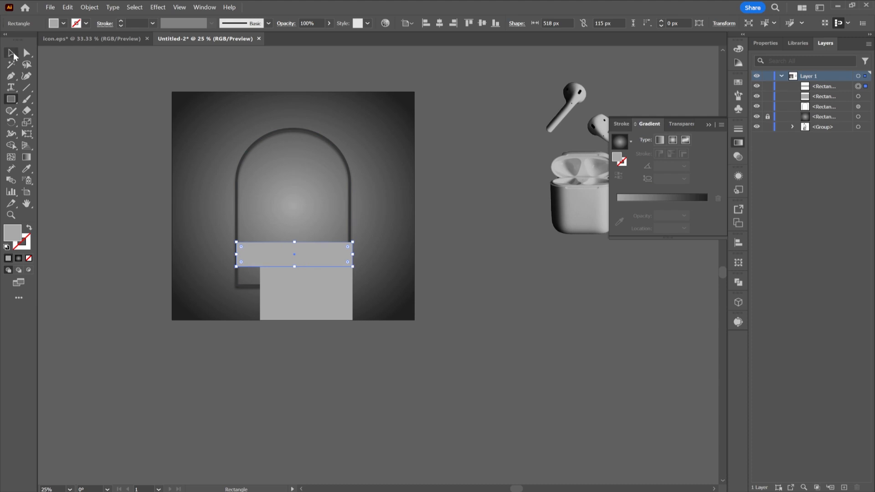
left_click(27, 54)
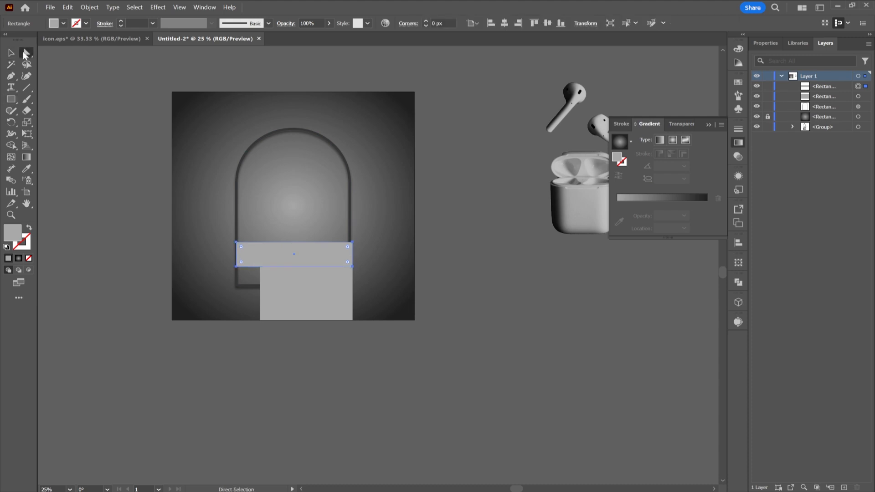
left_click(352, 242)
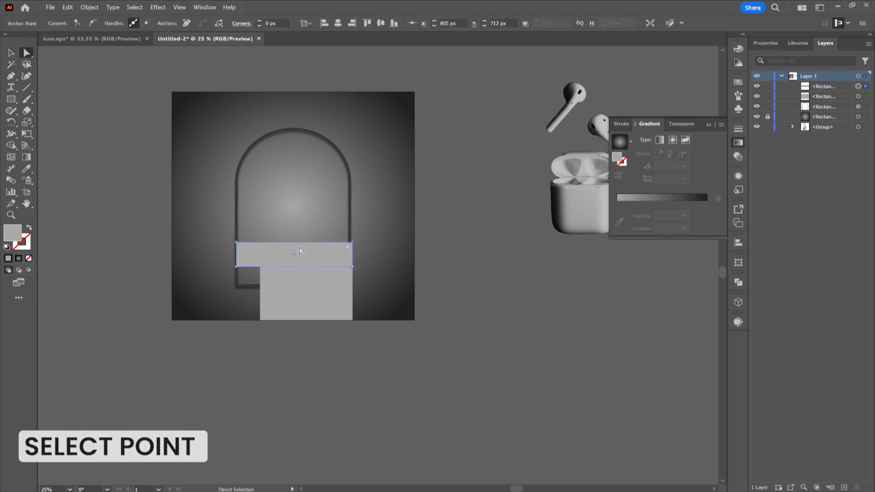
left_click(237, 246)
left_click_drag(237, 246, 222, 259)
left_click_drag(222, 260, 223, 262)
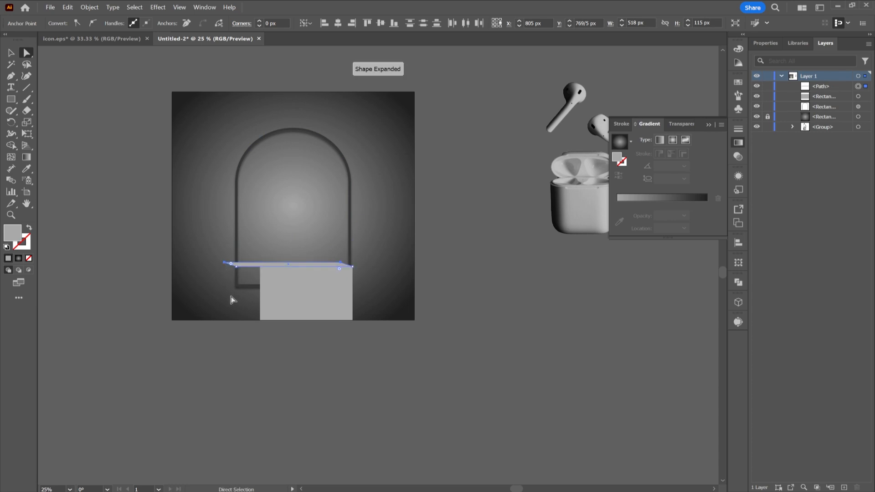
mouse_move(224, 262)
left_mouse_down()
mouse_move(235, 260)
mouse_move(226, 260)
left_mouse_up()
Widen the front rectangle leftward to 518 px so that it matches the lower edge of the slanted top face
left_click(288, 289)
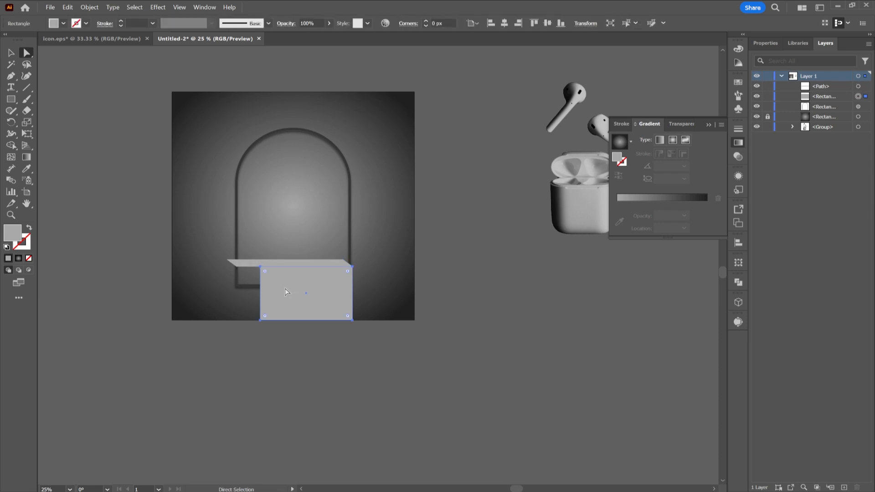
left_click(11, 53)
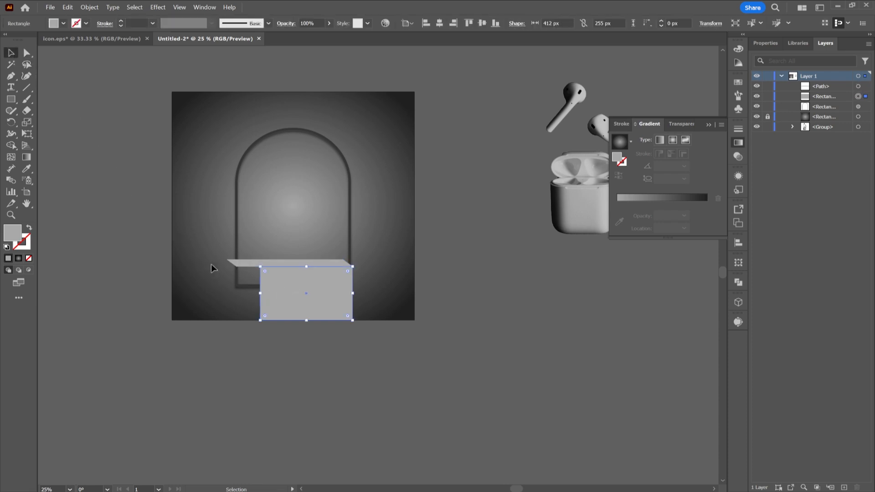
left_click_drag(260, 293, 236, 297)
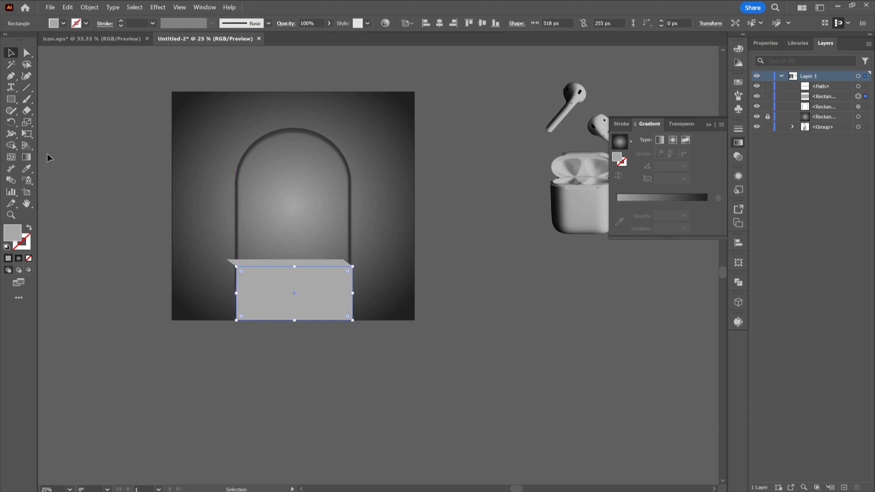
Draw a side rectangle of about 76 × 286 px from the top face's left corner and stack it behind the front rectangle
left_click(11, 99)
scroll(246, 293, "up", 3)
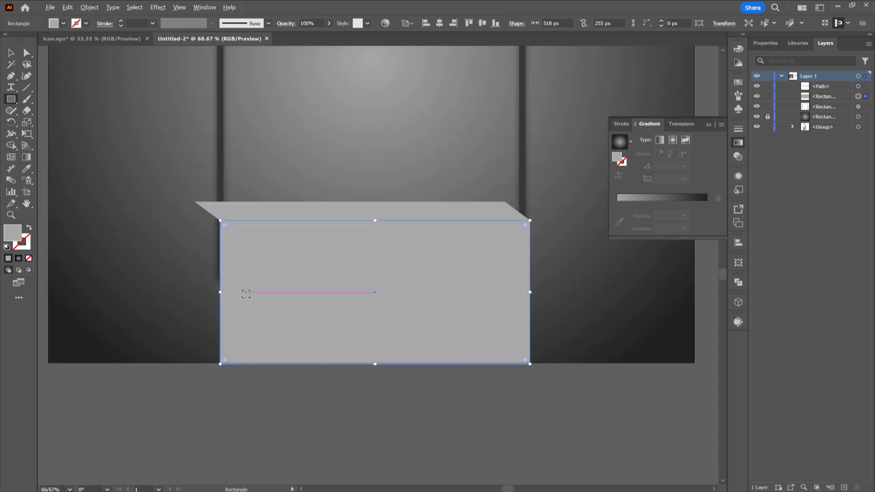
left_click_drag(194, 201, 240, 363)
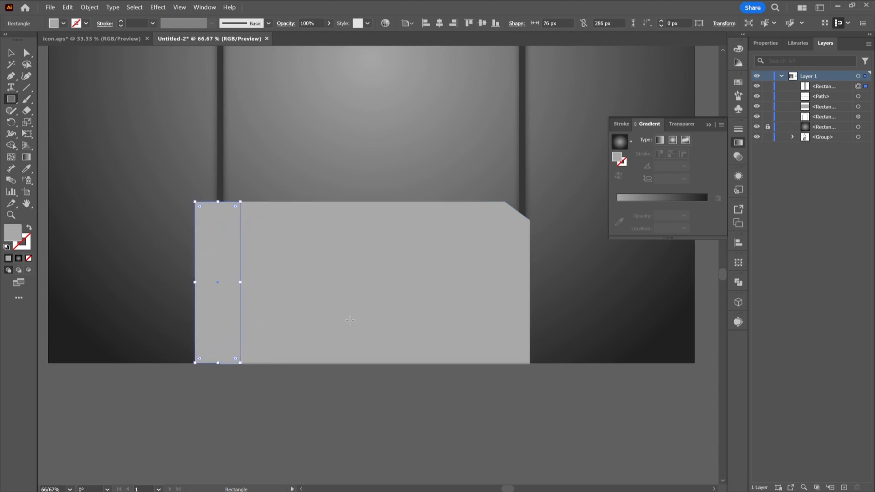
left_click_drag(838, 87, 830, 115)
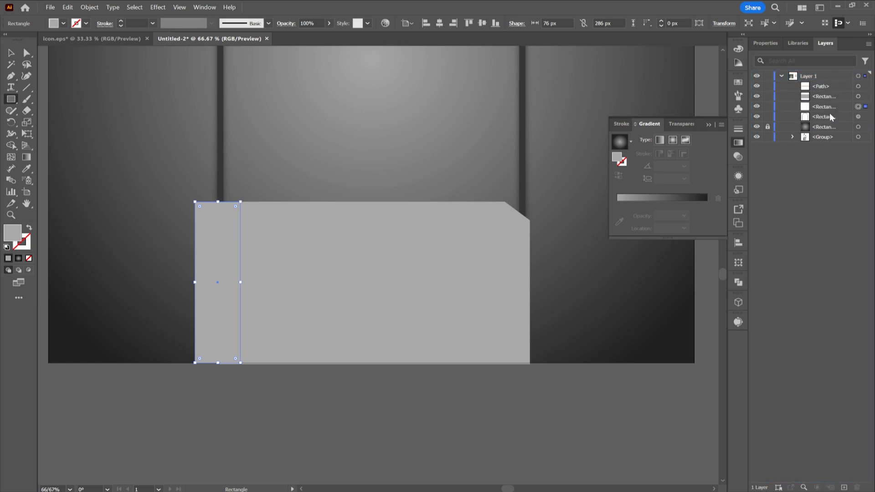
Fill the podium's side rectangle with a linear grey gradient at 90° and reverse it so the lighter end is uppermost
left_click(26, 160)
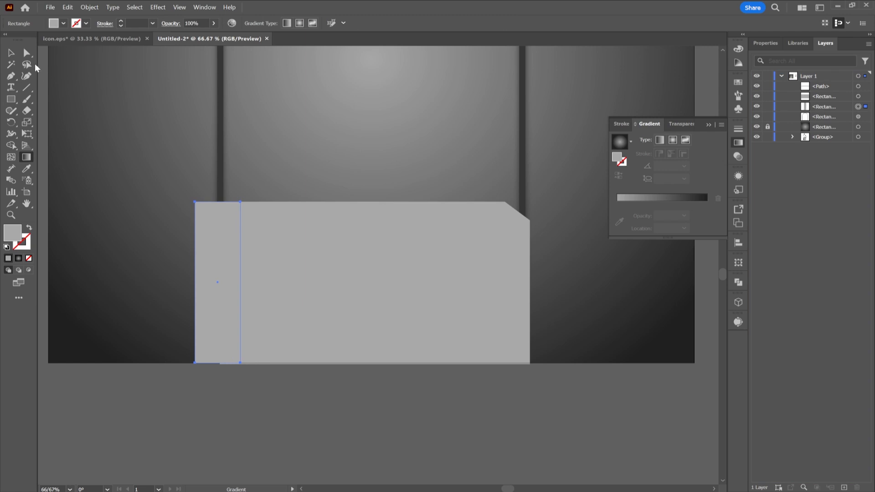
left_click(14, 54)
left_click(219, 234)
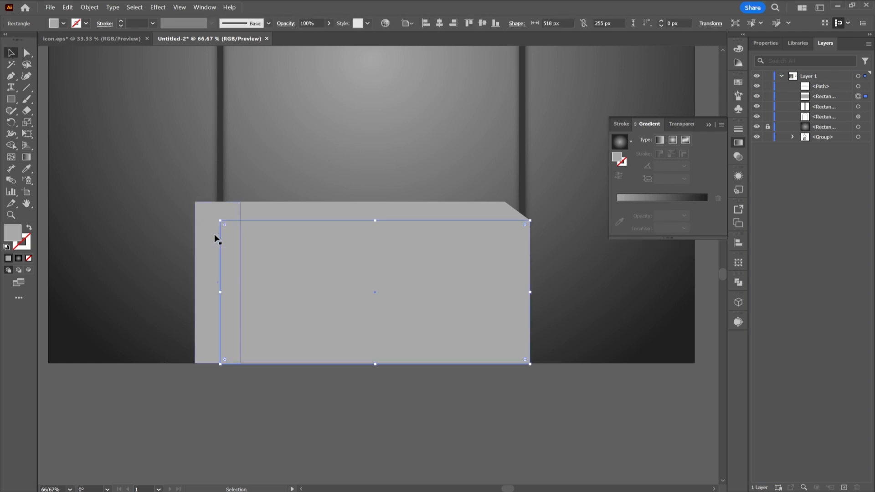
left_click(212, 235)
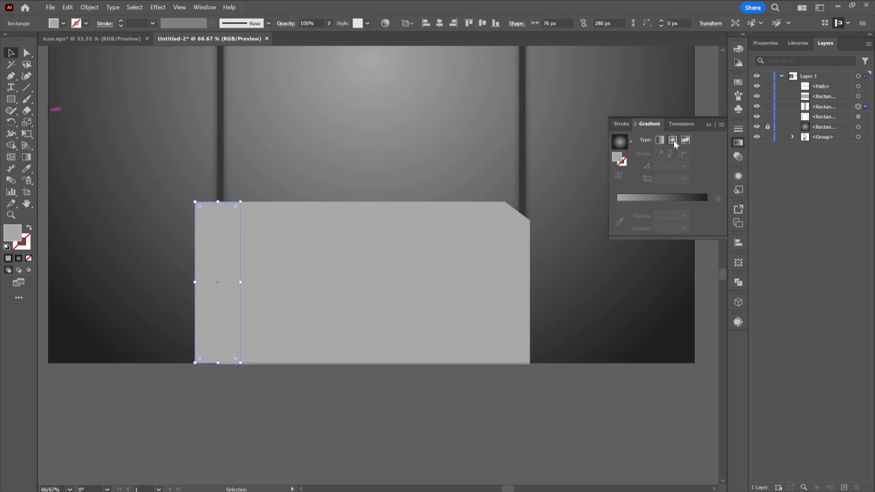
left_click(659, 140)
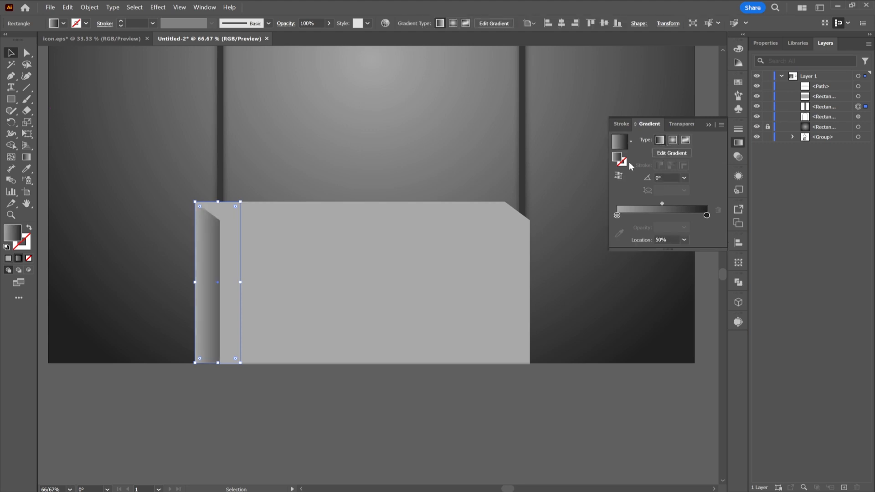
left_click(684, 179)
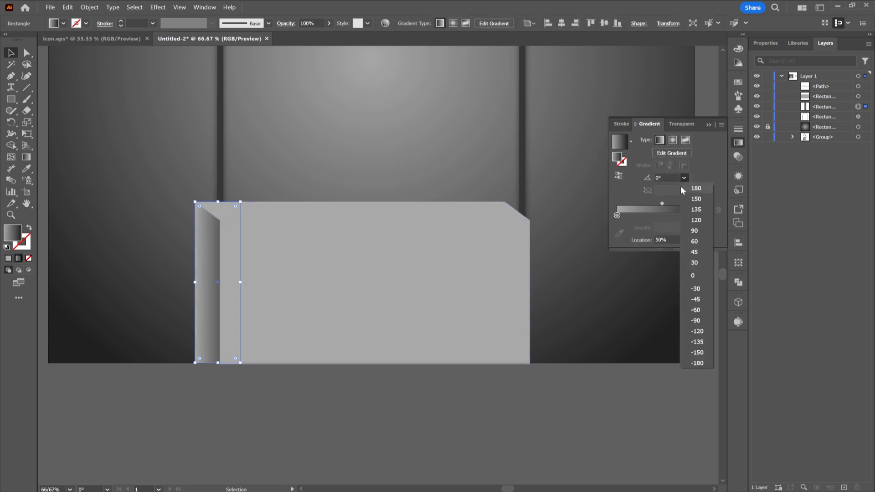
left_click(695, 231)
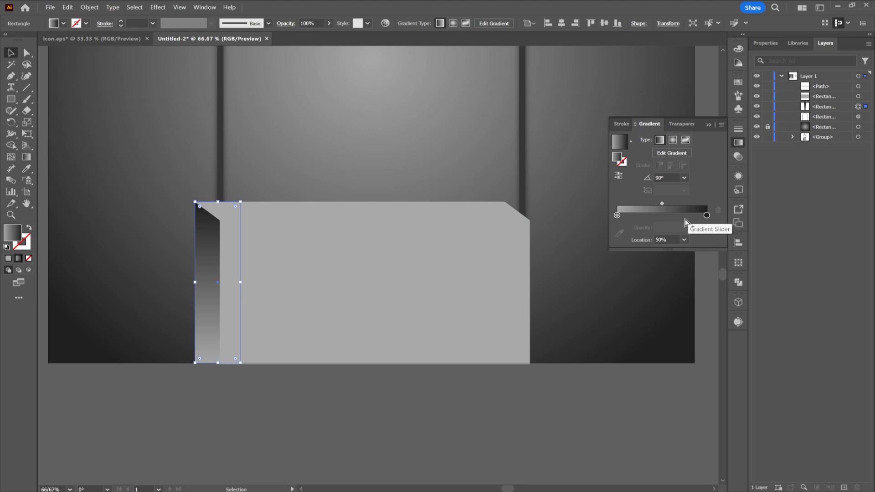
left_click(618, 175)
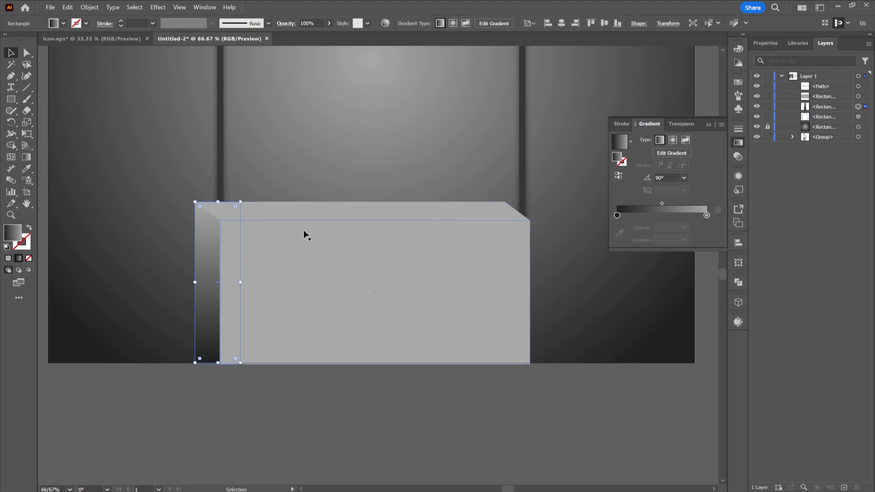
Recolour the side face gradient's dark stop with a mid grey sampled from the background inside the arch
left_click(617, 215)
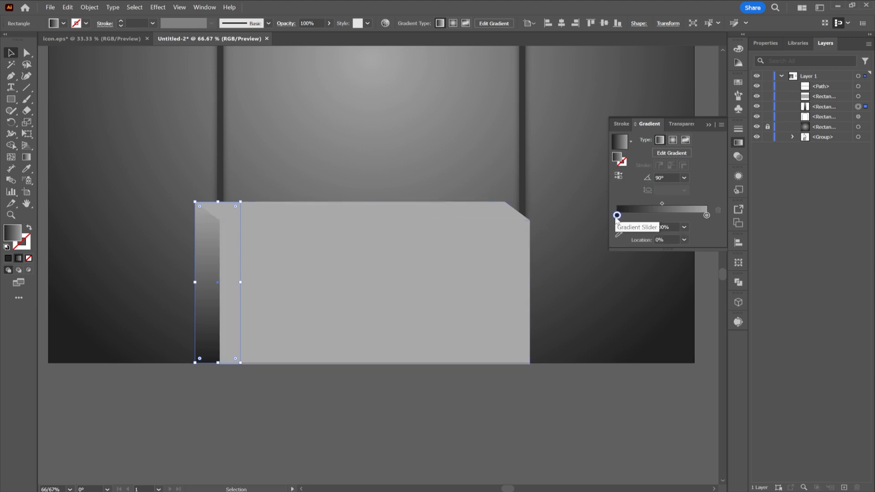
left_click(619, 233)
left_click(476, 82)
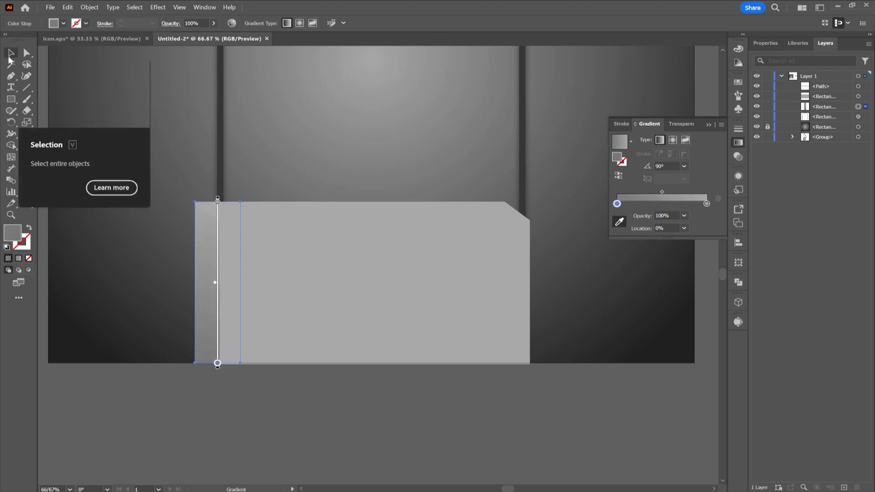
key("v")
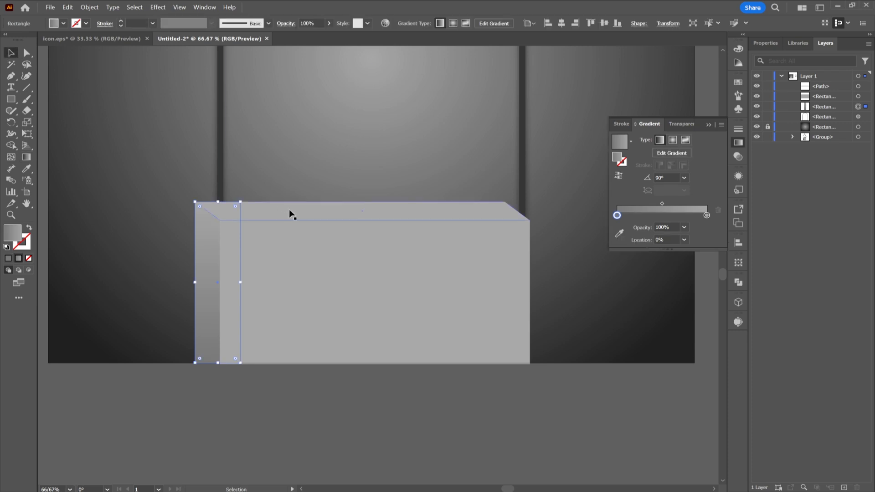
Fill the slanted top face with a linear gradient, midpoint about 30%, and its starting stop a darker grey sampled from the background outside the arch
left_click(291, 205)
left_click(659, 141)
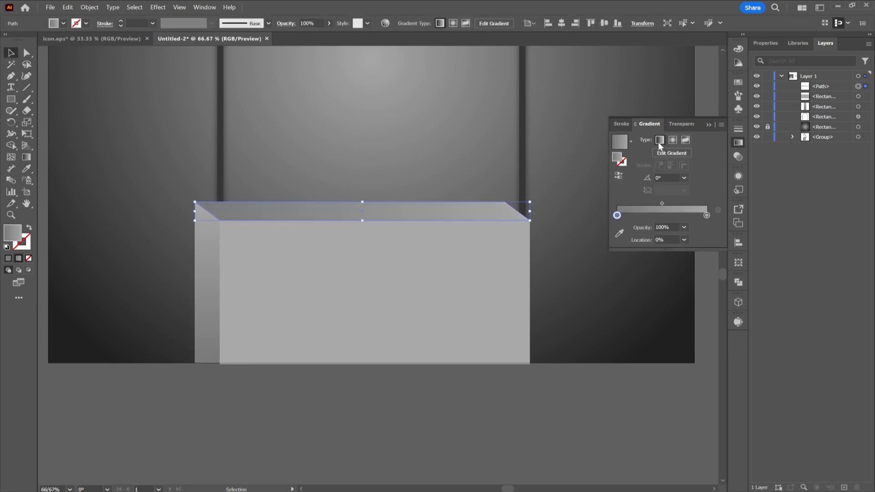
left_click_drag(662, 205, 643, 204)
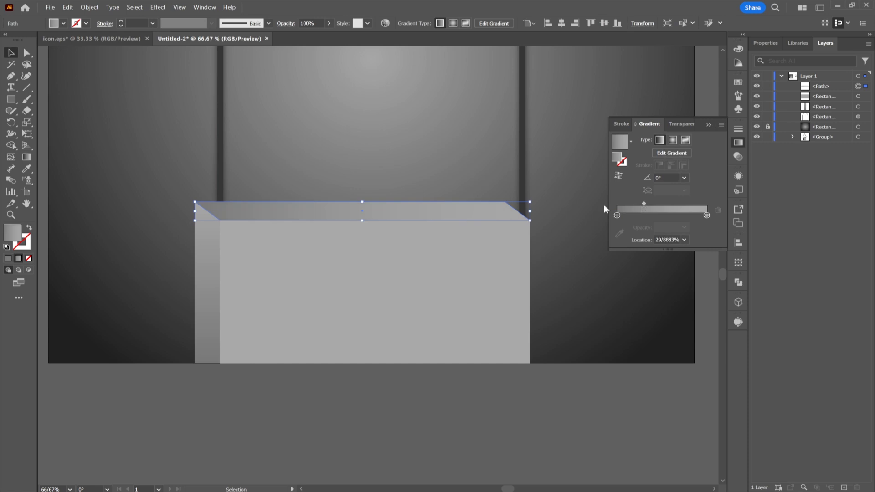
left_click(617, 215)
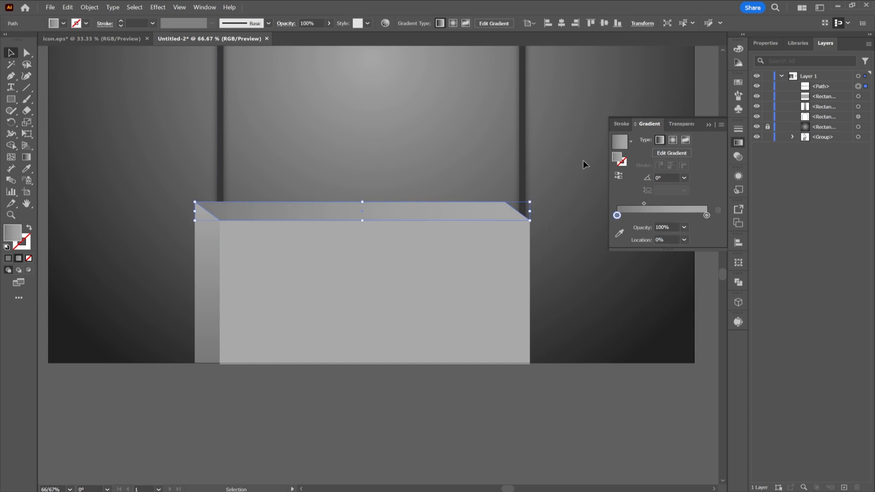
left_click(619, 233)
left_click(564, 156)
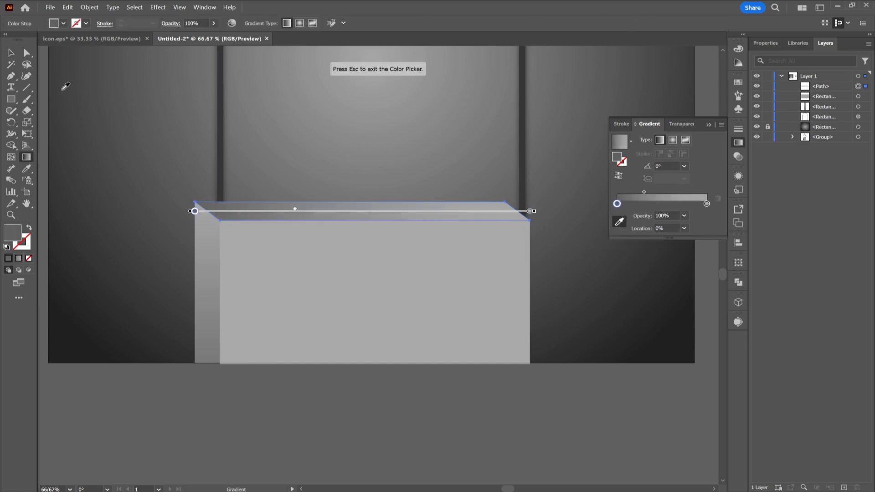
key("Escape")
left_click(329, 379)
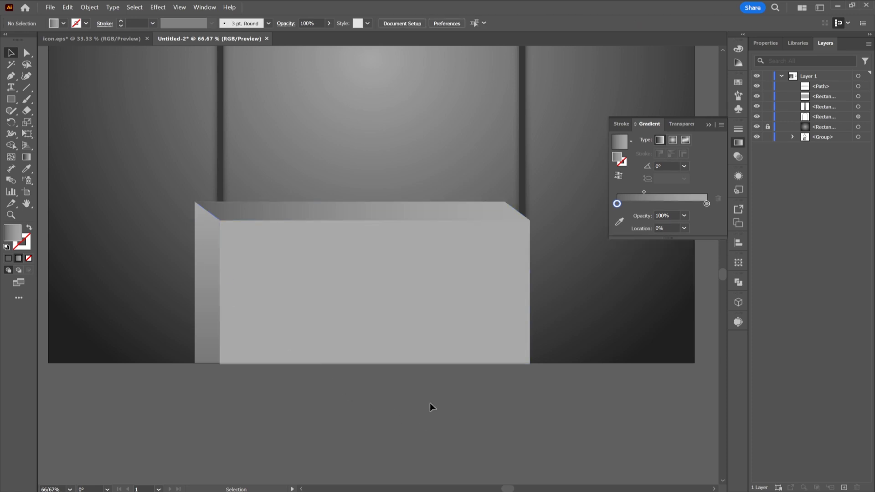
Fill the podium's front rectangle with the linear grey gradient, reverse its stops and set its angle to -120°
left_click(448, 292)
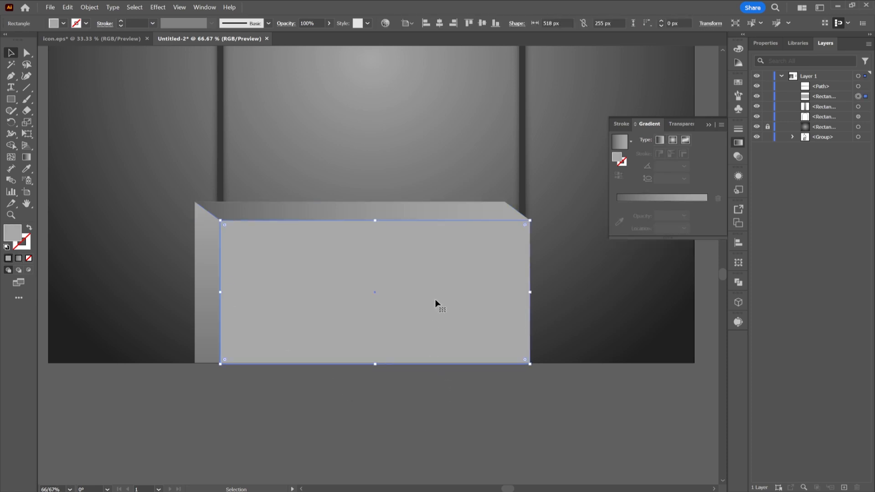
left_click(656, 140)
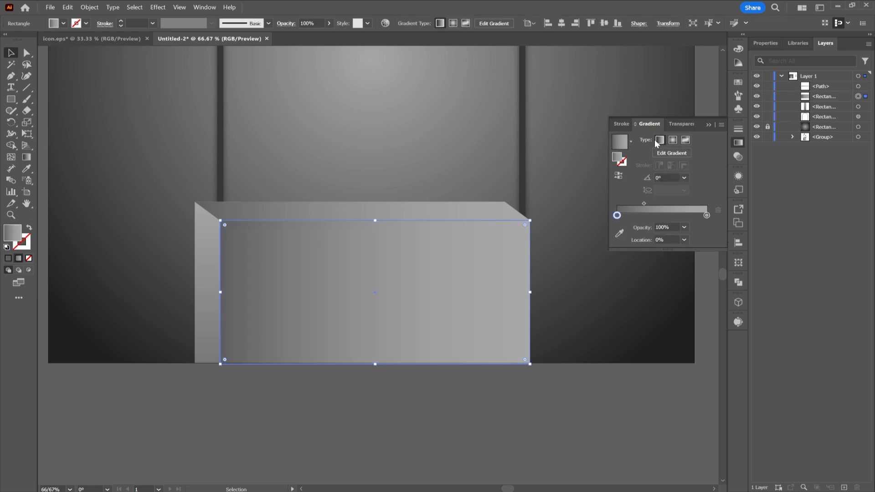
left_click(685, 177)
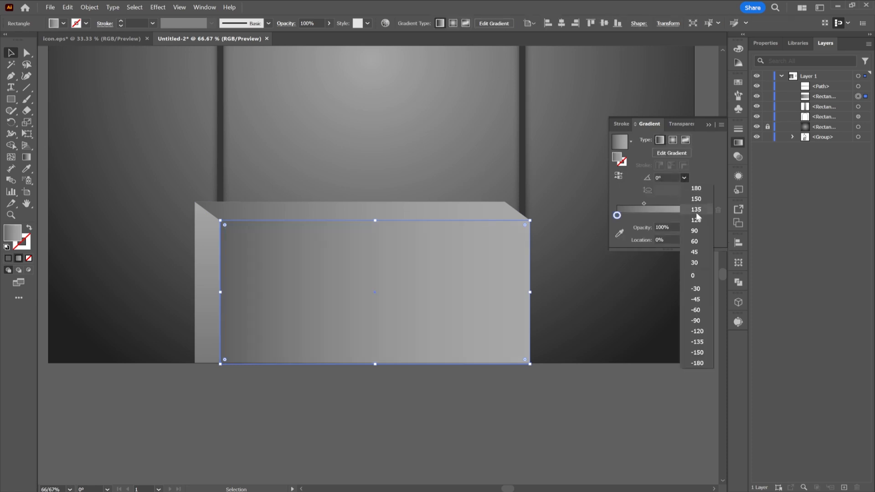
left_click(697, 237)
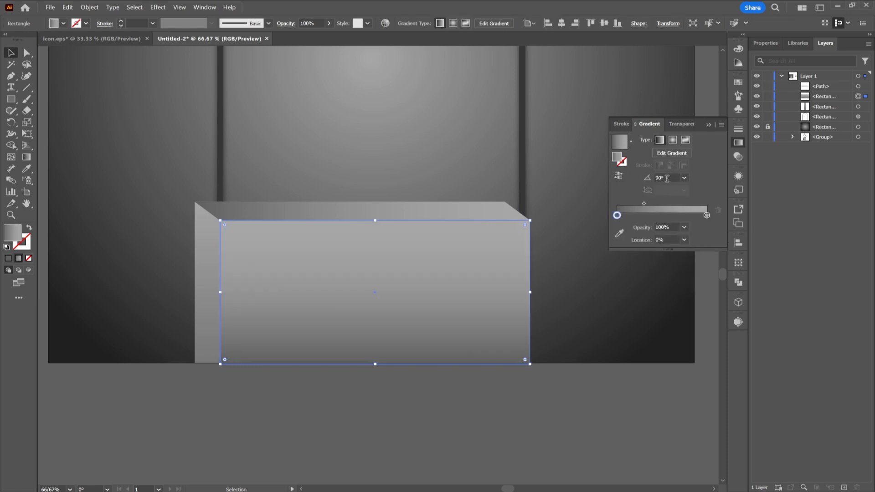
left_click(683, 177)
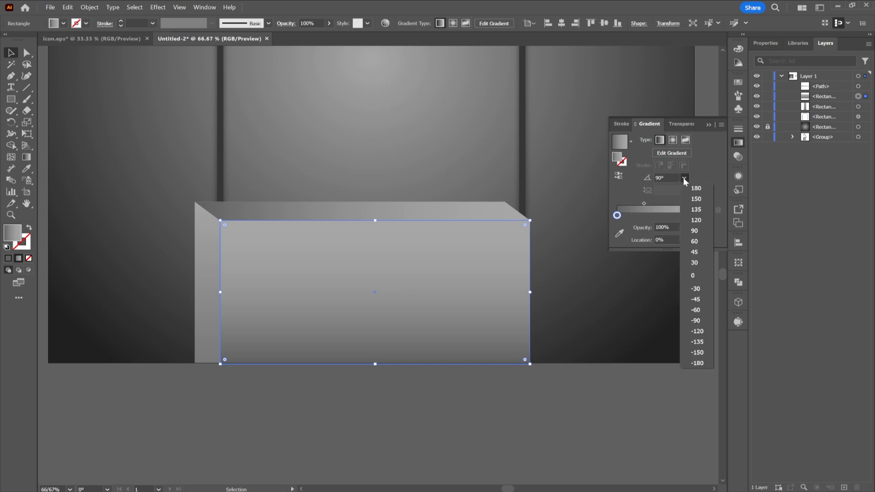
left_click(700, 224)
left_click(620, 176)
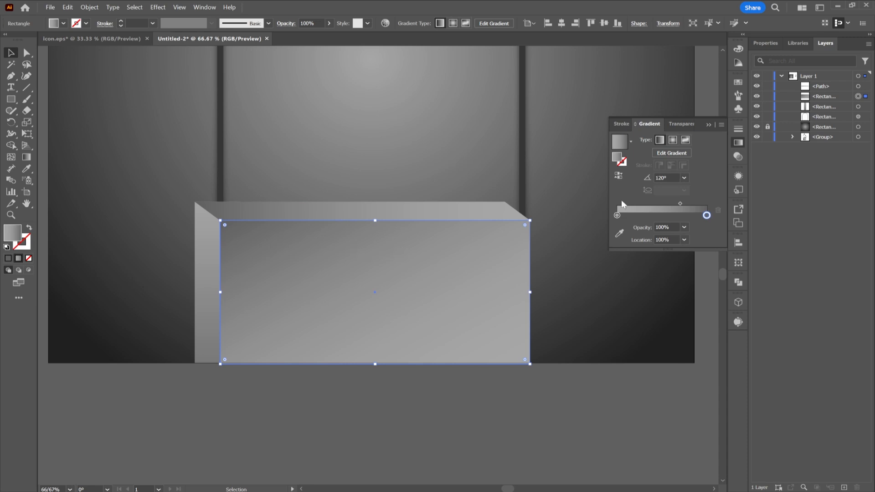
left_click(684, 177)
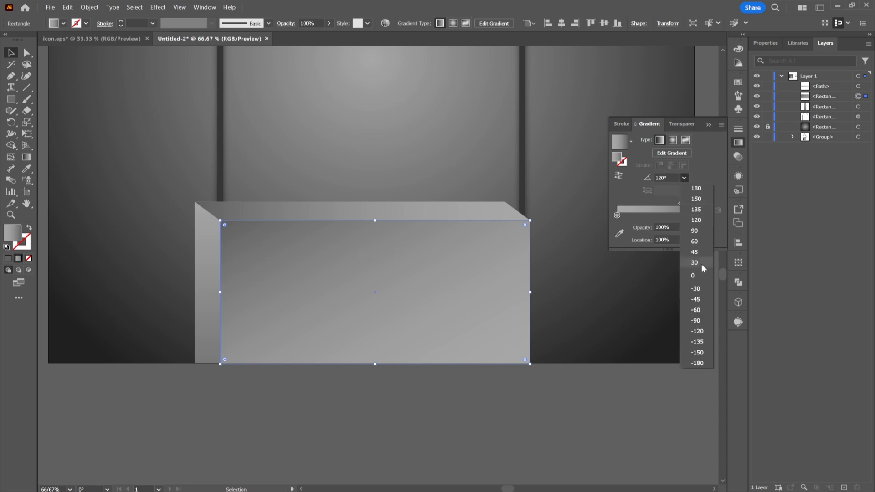
left_click(692, 330)
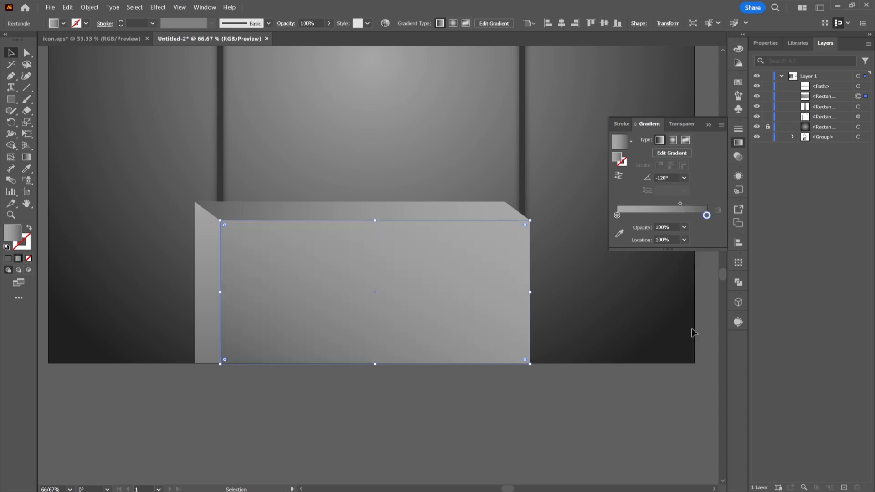
left_click(289, 385)
Give the slanted top face a 1 pt white stroke
left_click(443, 213)
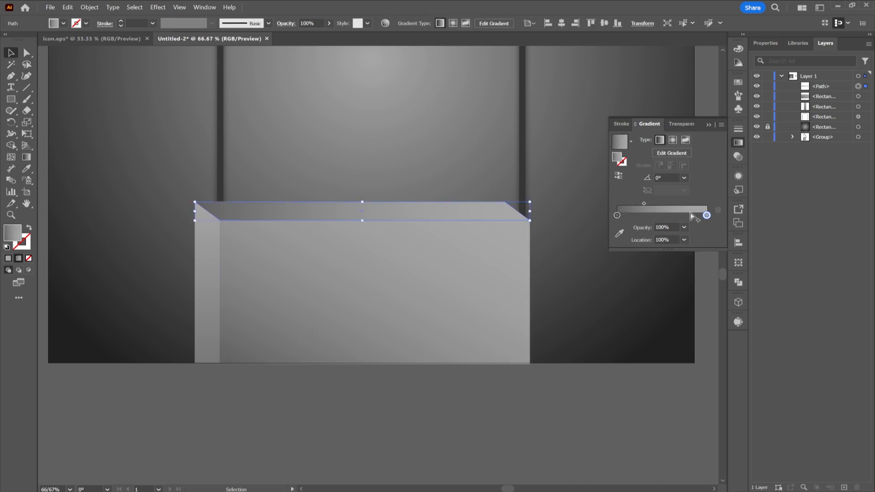
left_click(622, 124)
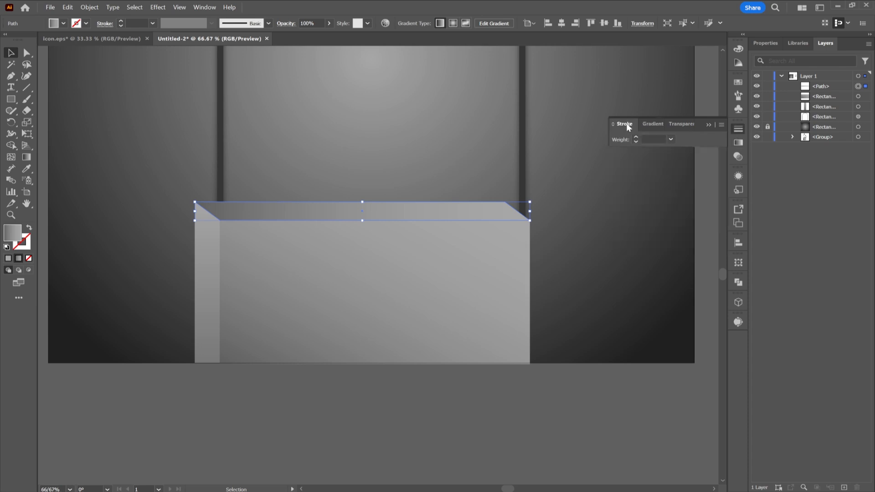
left_click(636, 138)
left_click(636, 137)
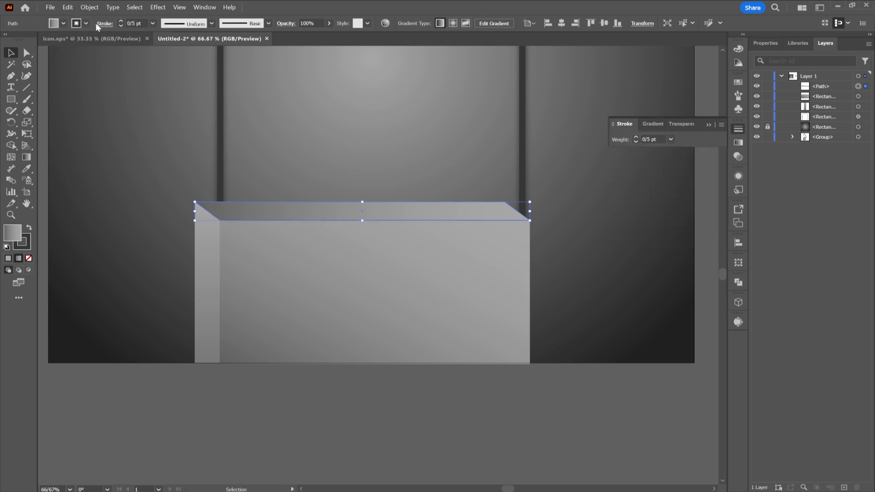
left_click(121, 21)
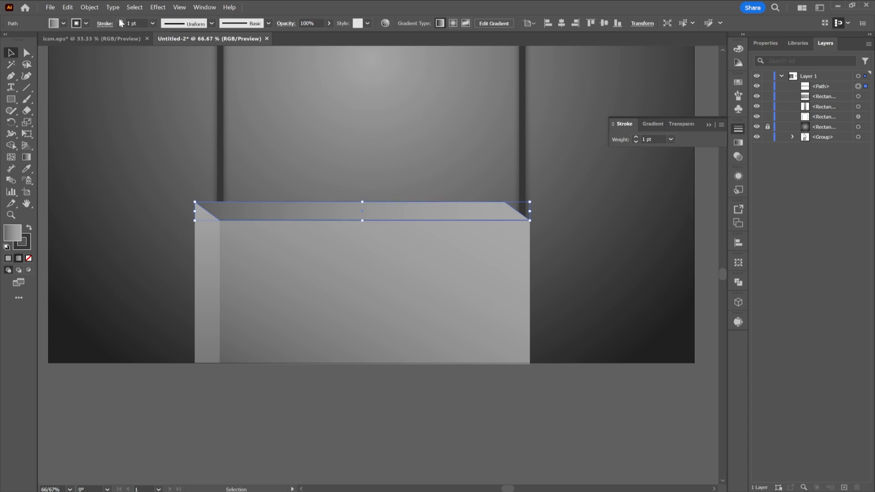
left_click(85, 23)
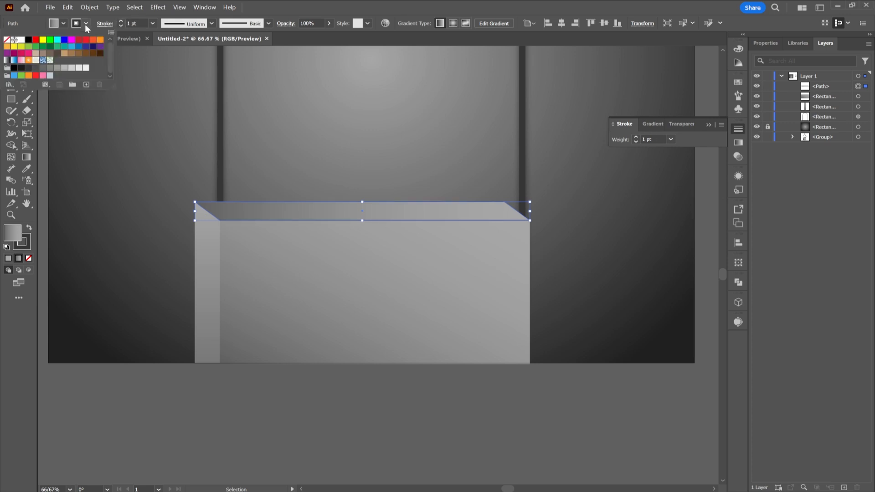
left_click(22, 40)
left_click(713, 136)
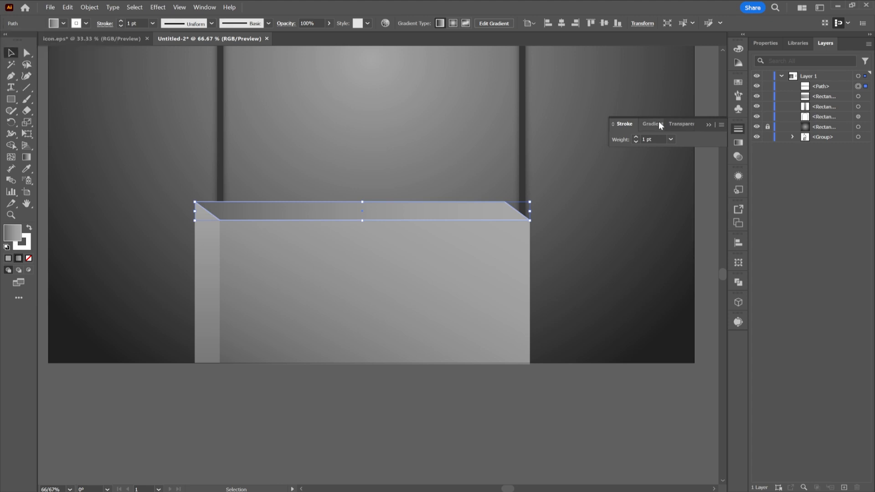
Apply a linear gradient to the top face's stroke and set its end stop at 100% to white (FFFFFF)
left_click(655, 128)
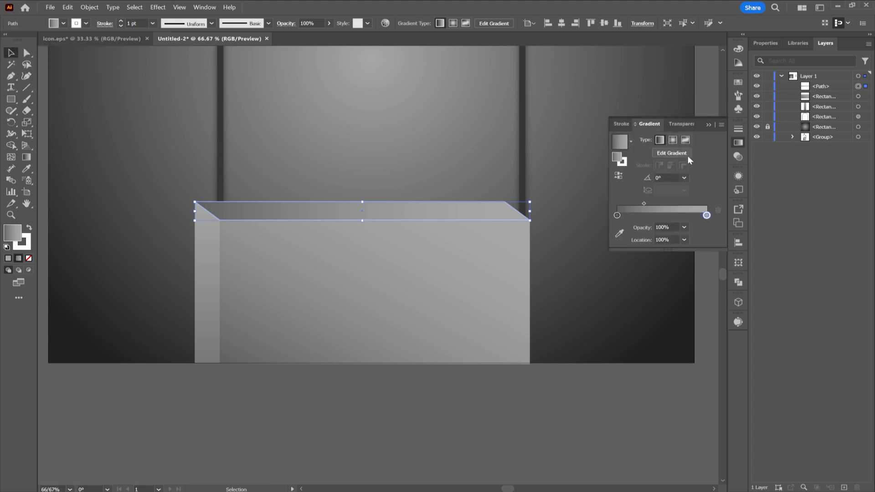
left_click(624, 161)
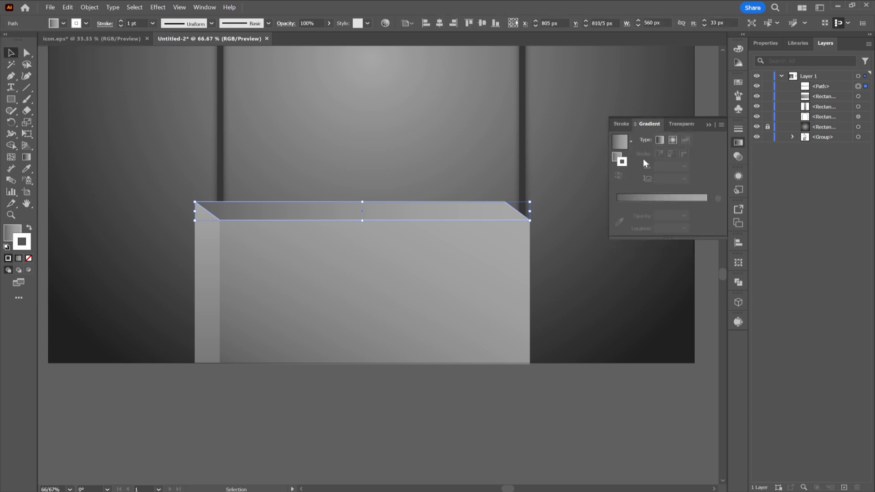
left_click(661, 141)
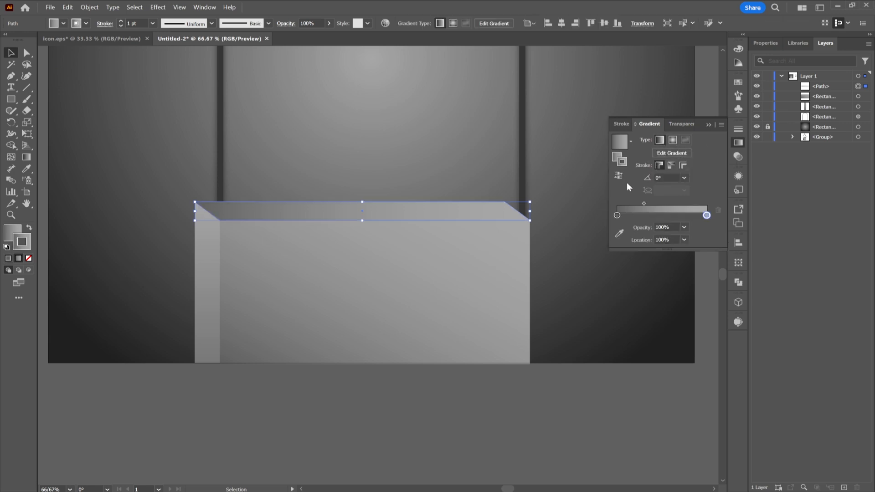
double_click(706, 215)
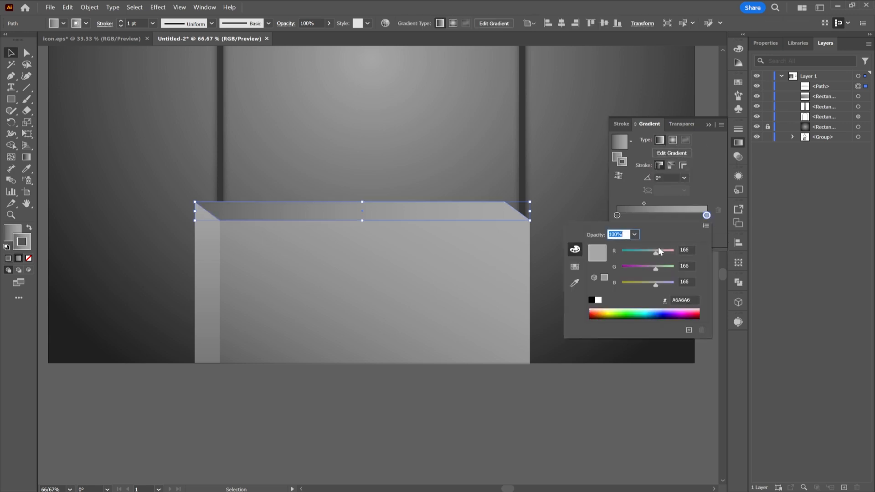
left_click(598, 300)
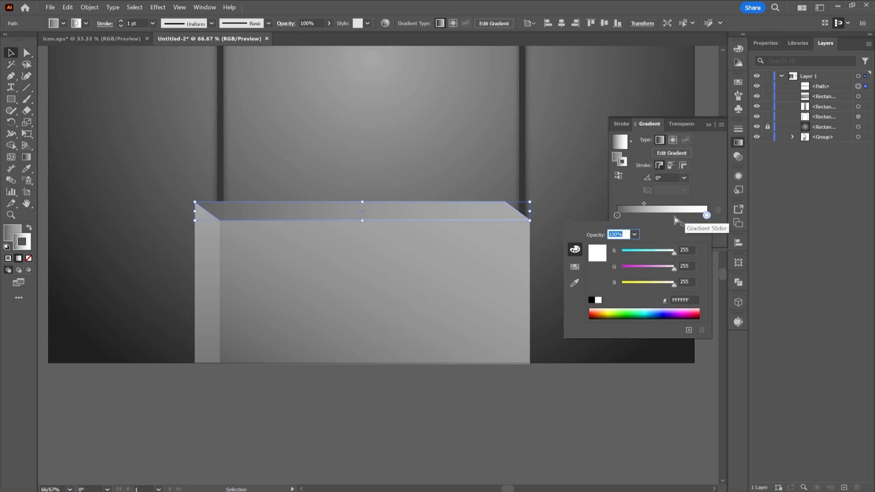
key("Escape")
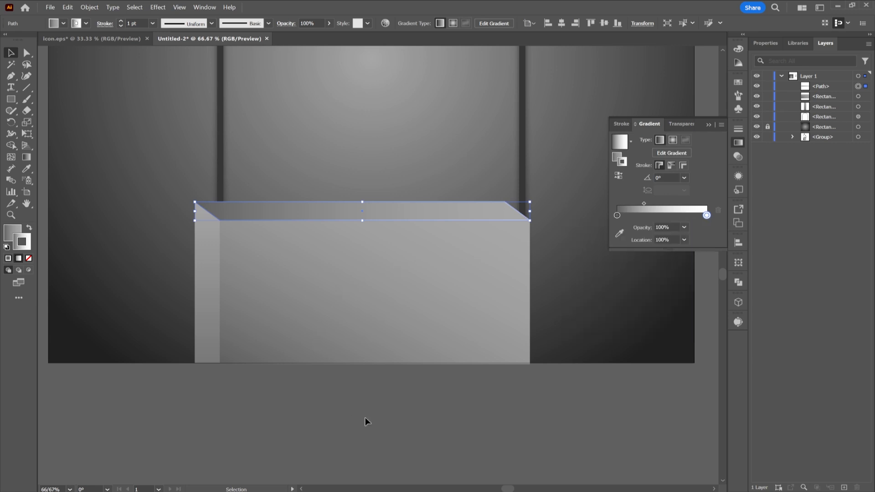
Recolour the end stop of the top face's stroke gradient to a light lavender-grey (C4BAD0), starting from a grey sampled from the podium
left_click(407, 405)
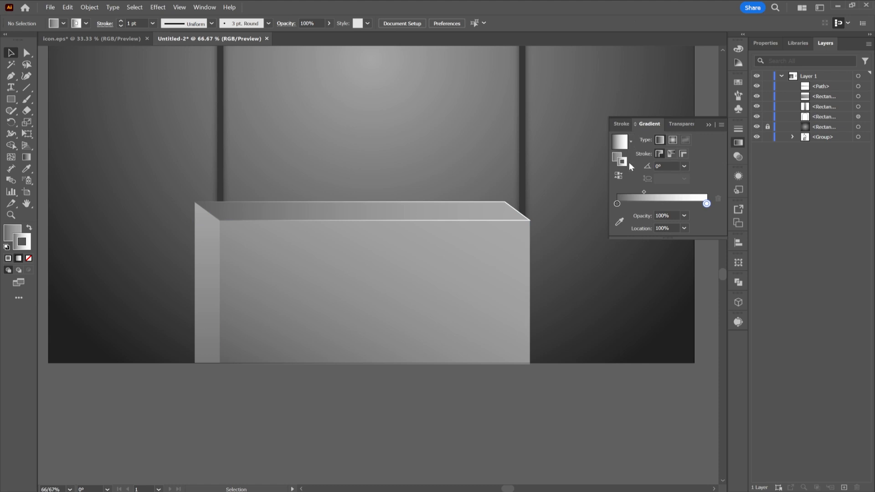
left_click(663, 125)
left_click(738, 142)
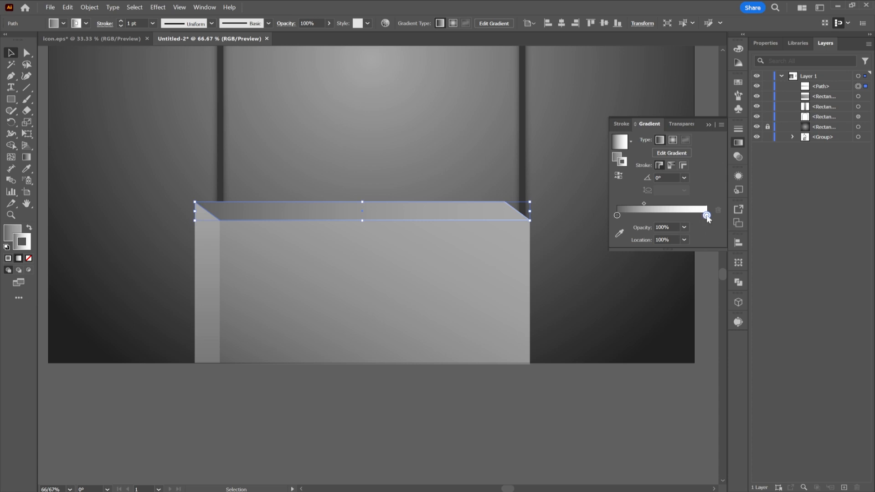
left_click(619, 234)
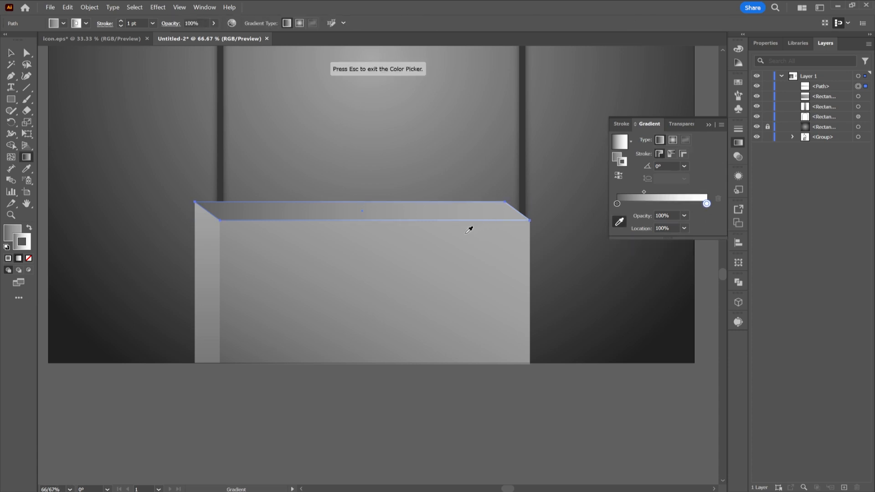
left_click(521, 222)
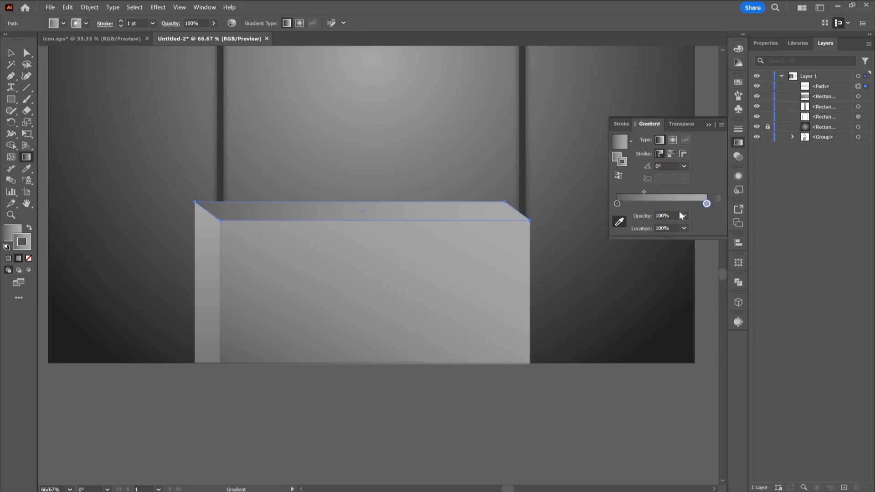
double_click(706, 204)
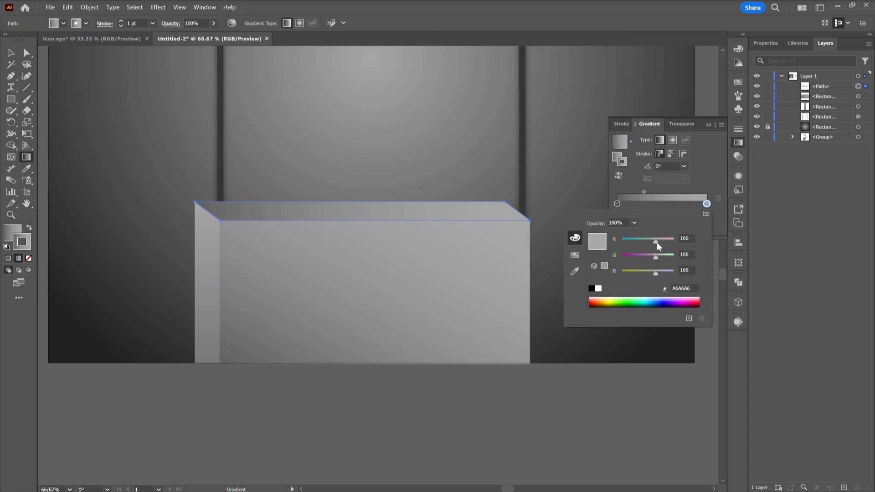
left_click_drag(657, 242, 665, 272)
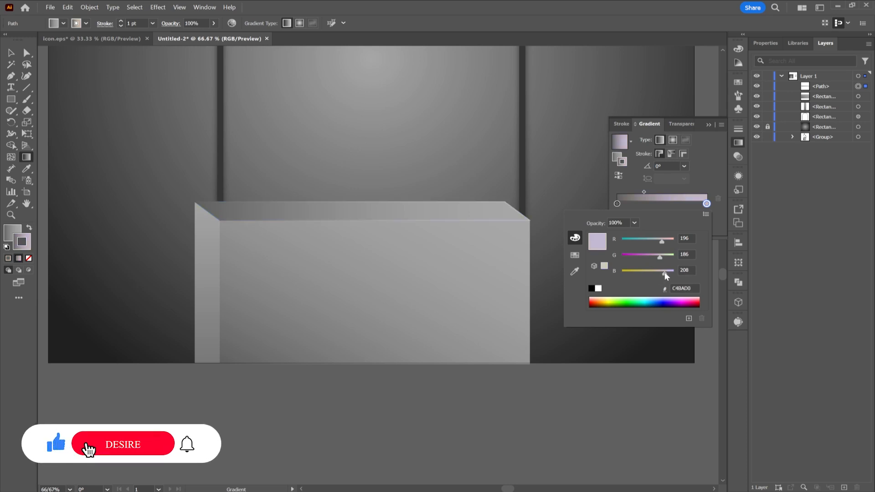
left_click(504, 396)
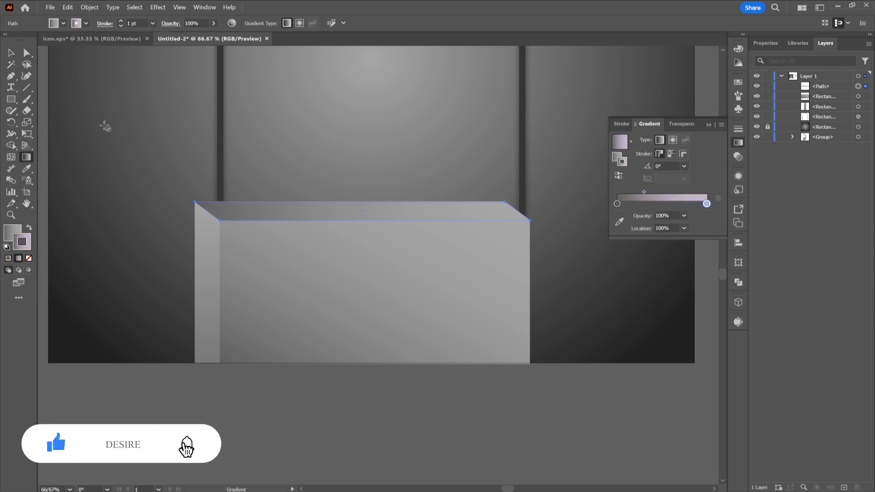
left_click(11, 52)
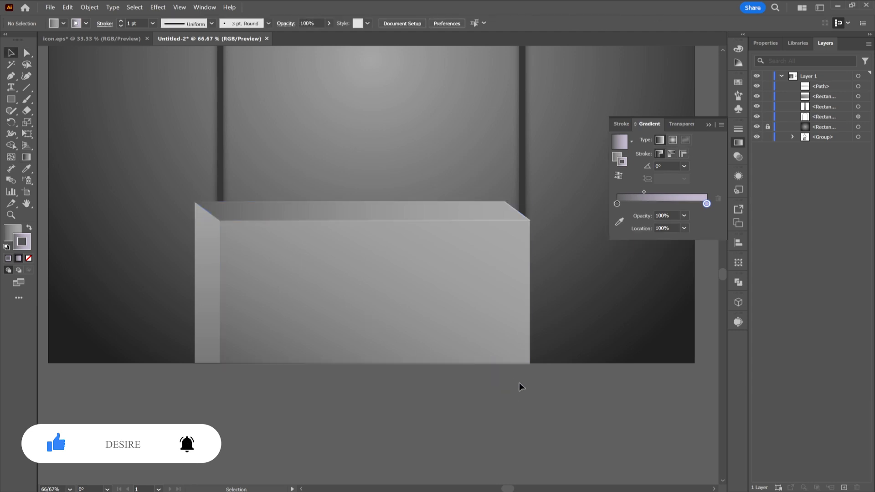
Widen the podium's front rectangle to 519 px so its right edge meets the outer corner of the top face's stroke
left_click(498, 251)
scroll(528, 221, "up", 4)
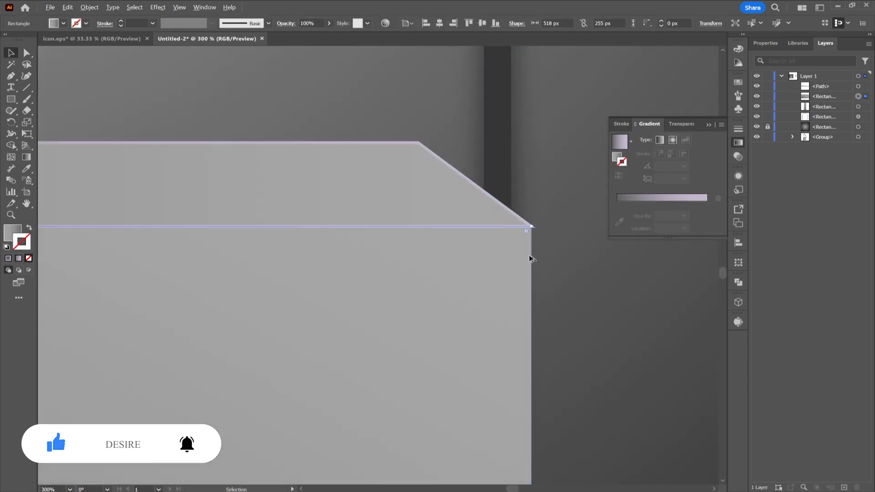
scroll(529, 308, "down", 2)
scroll(529, 307, "down", 1)
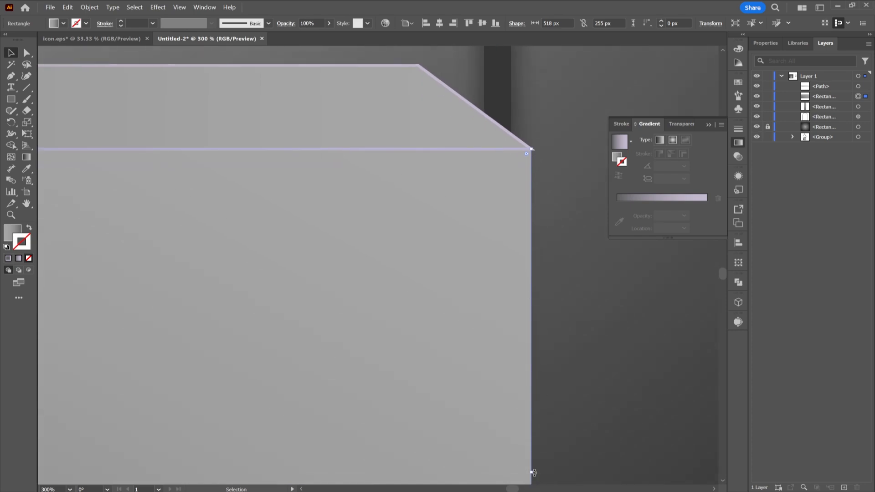
left_click_drag(532, 474, 533, 474)
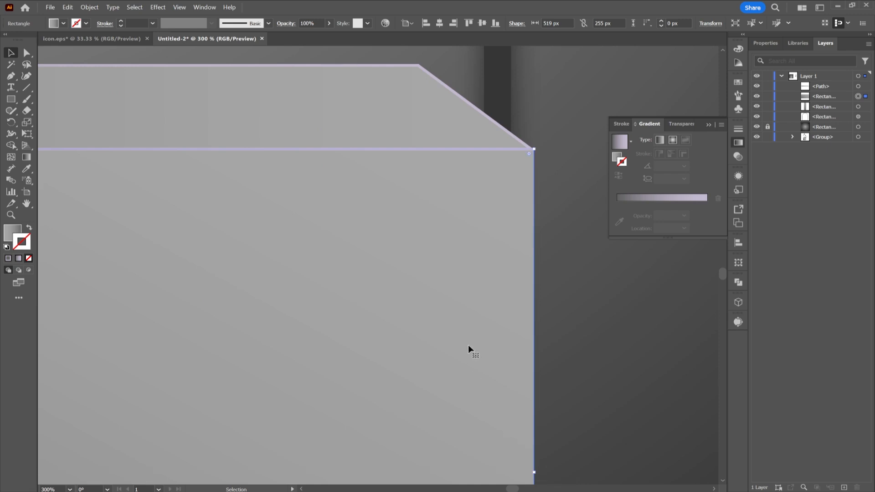
scroll(470, 348, "down", 4)
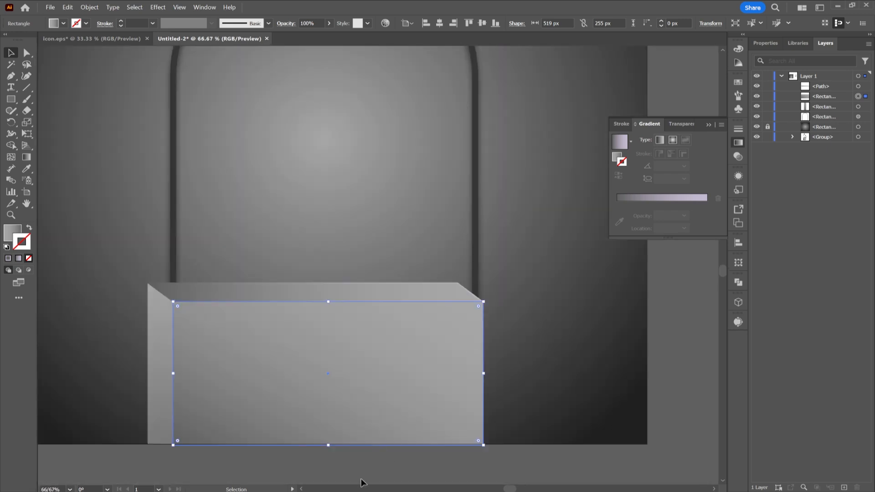
left_click(354, 461)
Move the earbuds group onto the artboard over the arch and bring it to the top of the layer stack
scroll(324, 274, "down", 3)
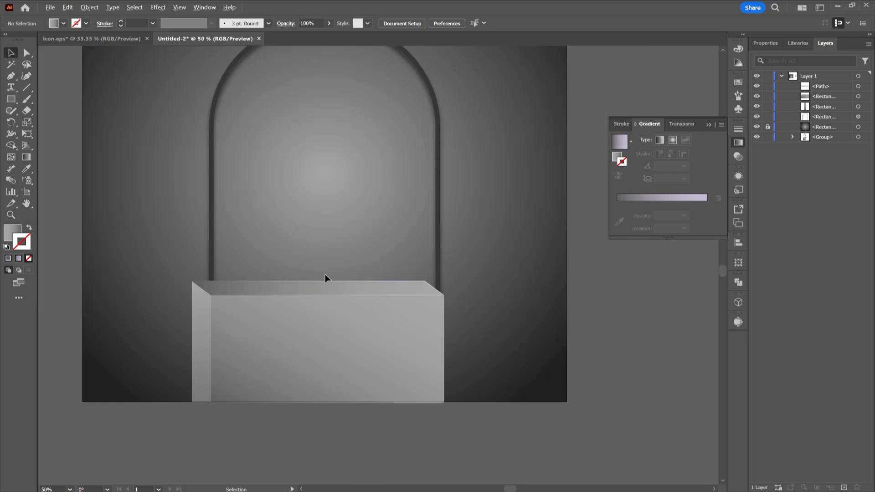
left_click(591, 232)
left_click_drag(599, 236, 324, 262)
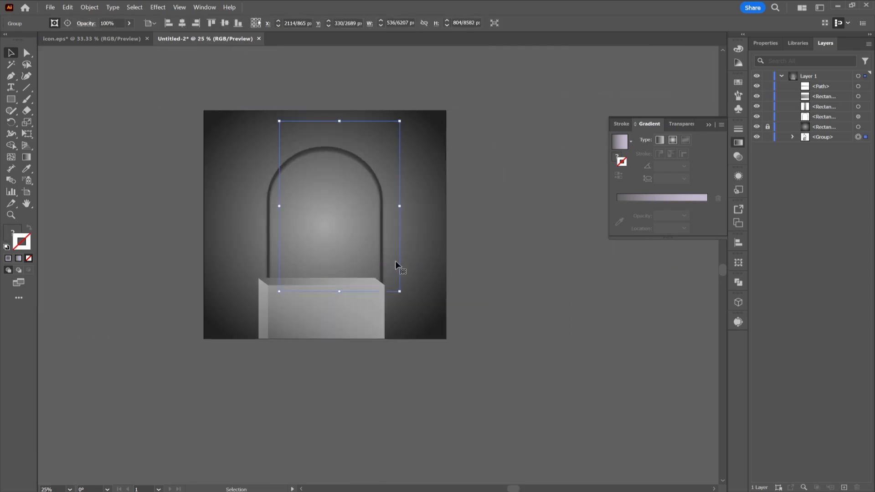
left_click_drag(816, 137, 818, 84)
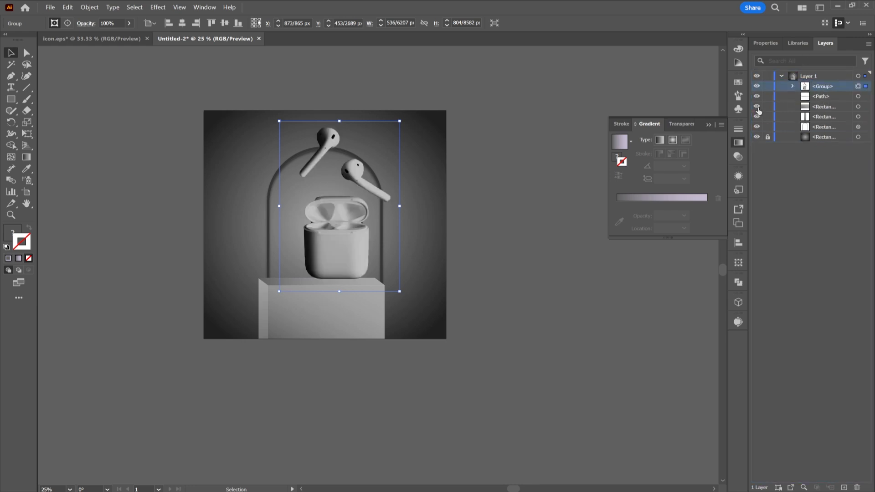
Scale the earbuds group down to about 385 × 578 px and stand the case on the podium's top face, inside the arch
left_click_drag(340, 120, 338, 173)
scroll(330, 282, "up", 2)
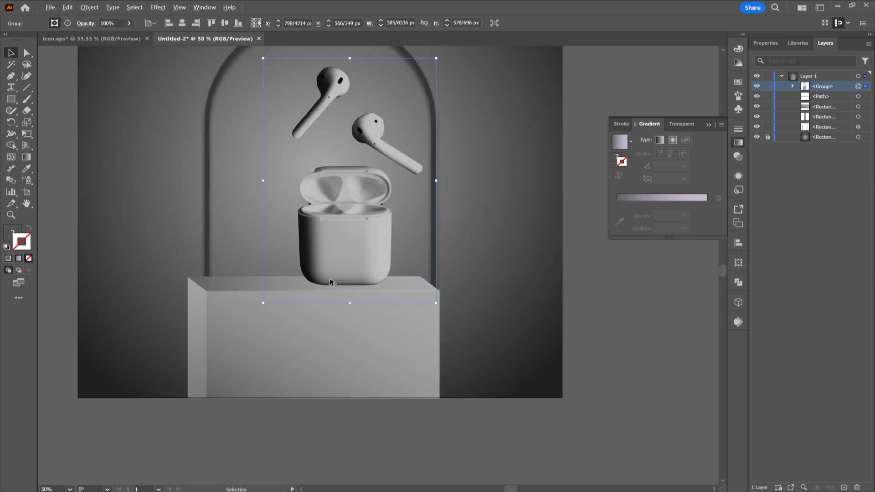
scroll(408, 254, "left", 5)
scroll(409, 254, "up", 1)
left_click_drag(496, 269, 438, 266)
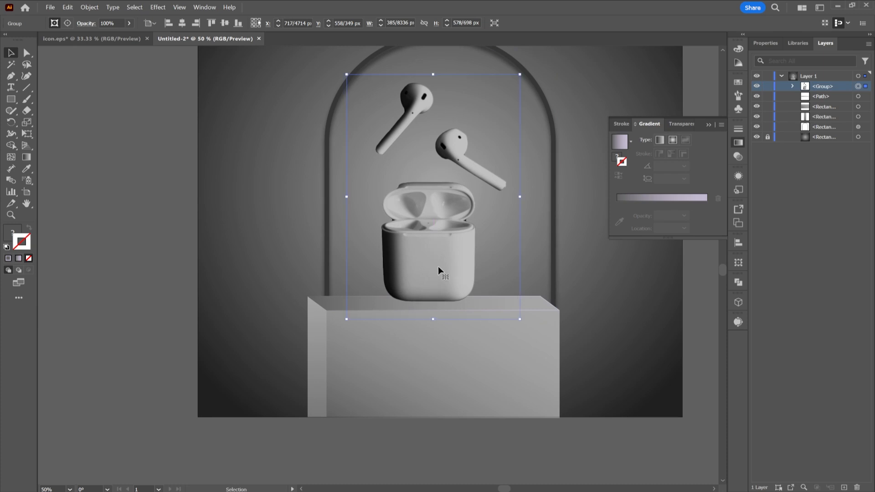
left_click(111, 230)
Draw a flat ellipse about 288 × 75 px across the artboard's left edge and give it no stroke
left_click(9, 101)
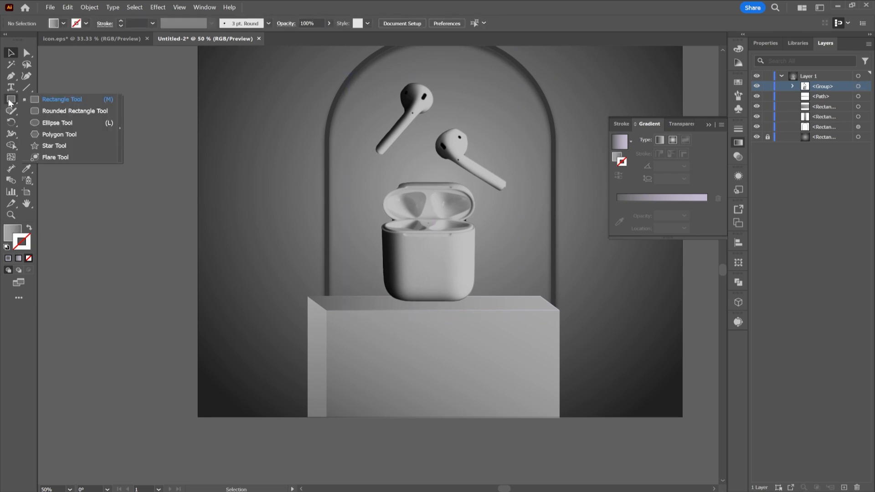
left_click(57, 122)
left_click_drag(125, 180, 255, 210)
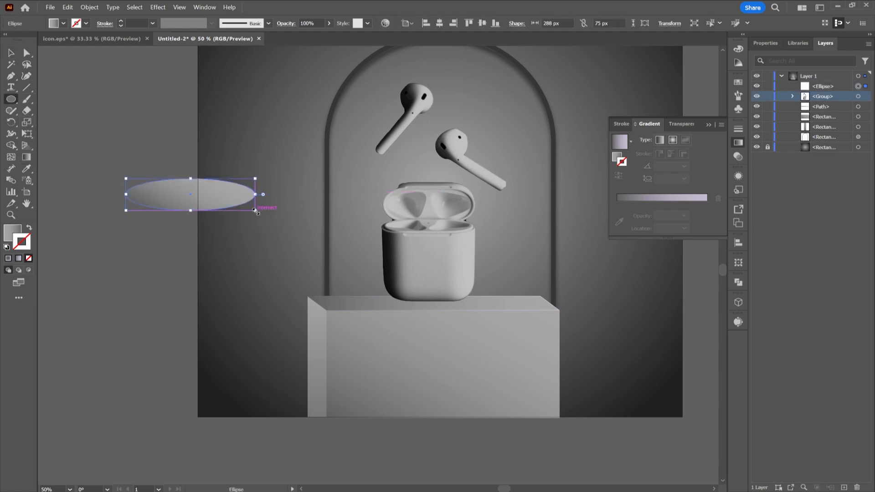
left_click(673, 140)
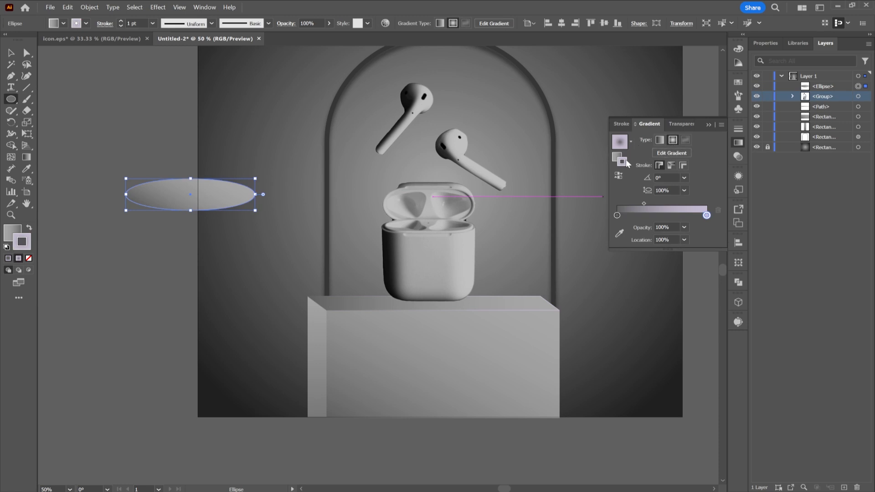
left_click(86, 23)
left_click(7, 39)
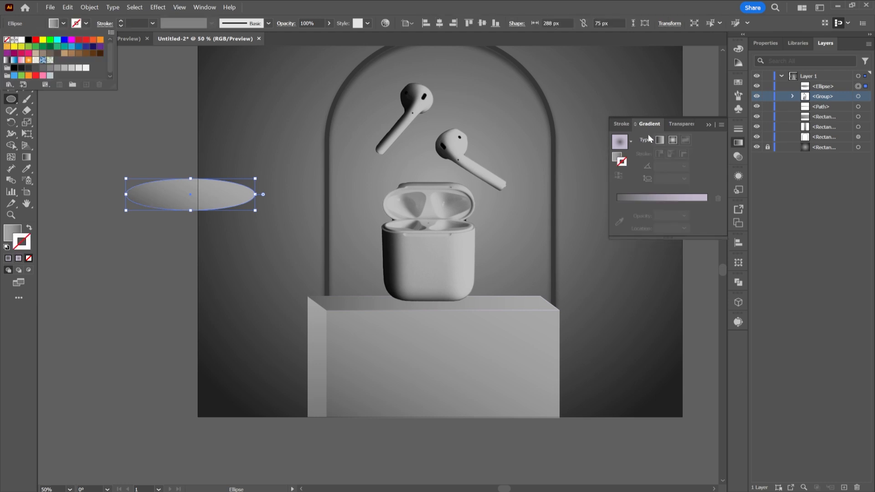
Fill the ellipse with the White, Black gradient preset as a radial gradient and reverse its stops
left_click(616, 159)
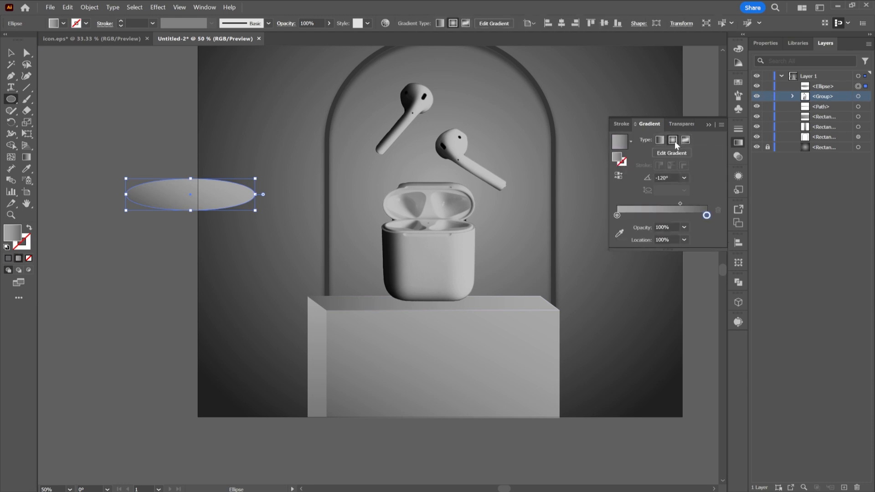
left_click(673, 140)
left_click(630, 141)
scroll(593, 182, "up", 1)
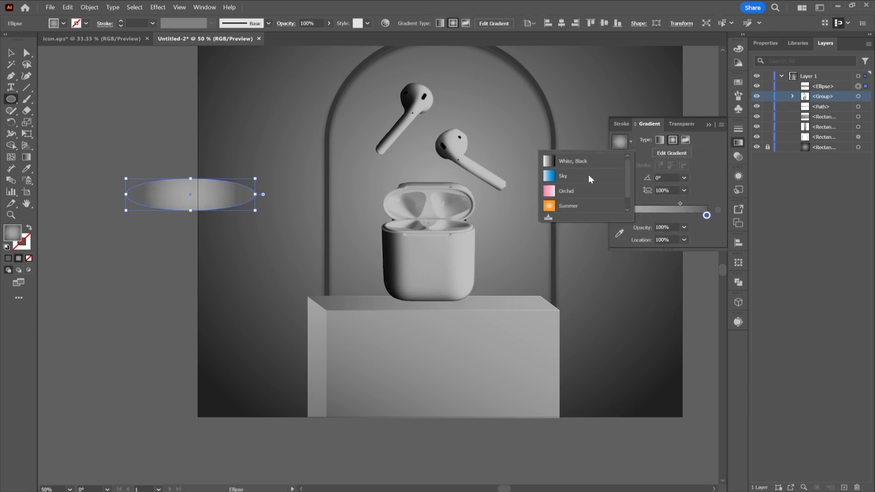
left_click(587, 161)
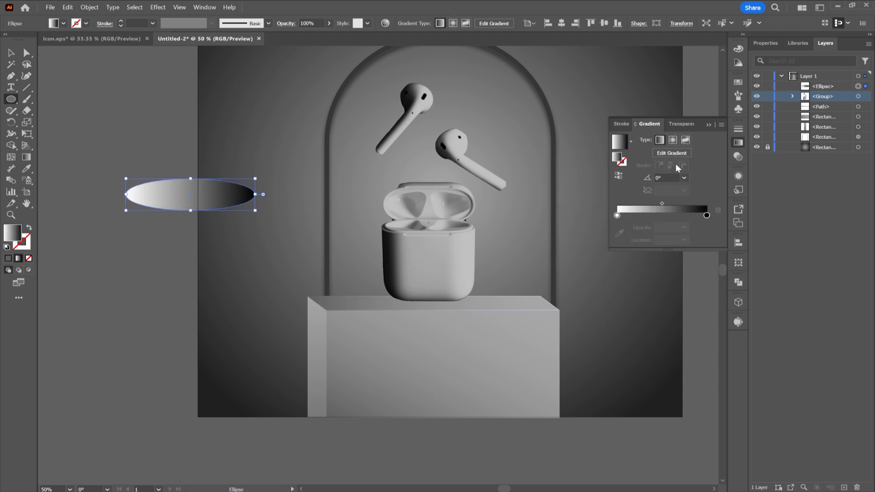
left_click(676, 142)
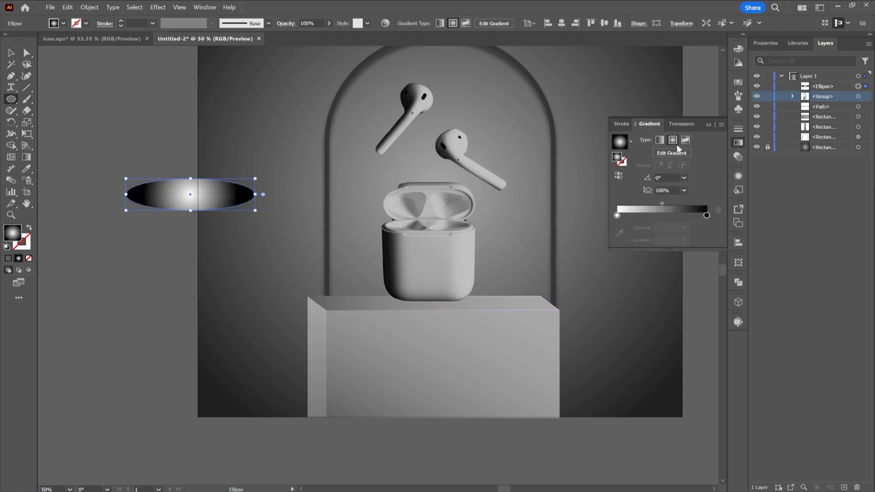
left_click(618, 175)
Set the end stop of the ellipse's radial gradient to black (000000) with 0% opacity
left_click(706, 215)
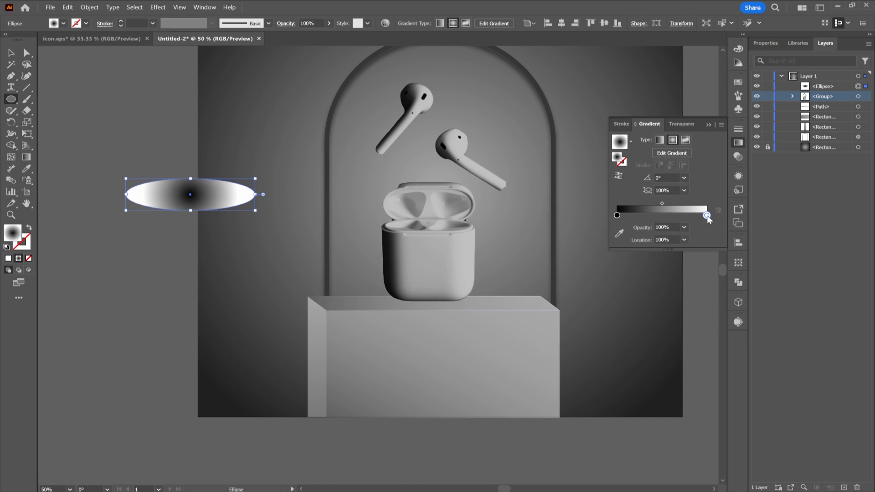
double_click(706, 216)
left_click(591, 301)
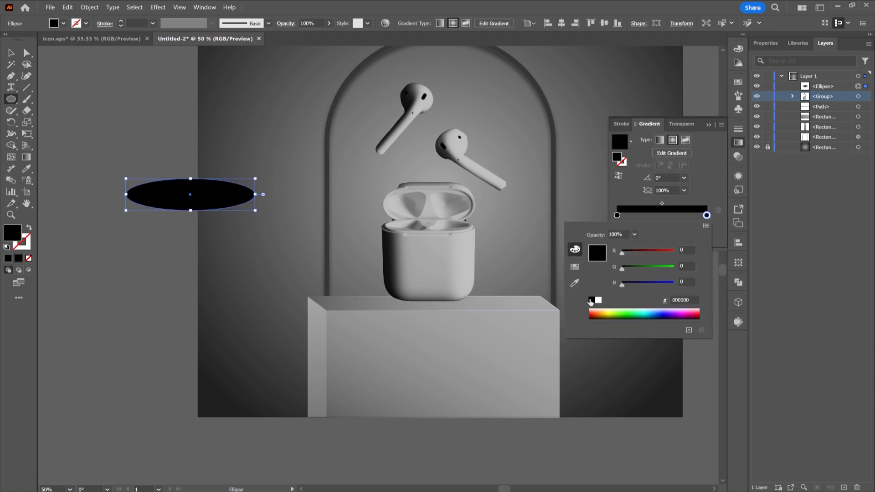
left_click(705, 196)
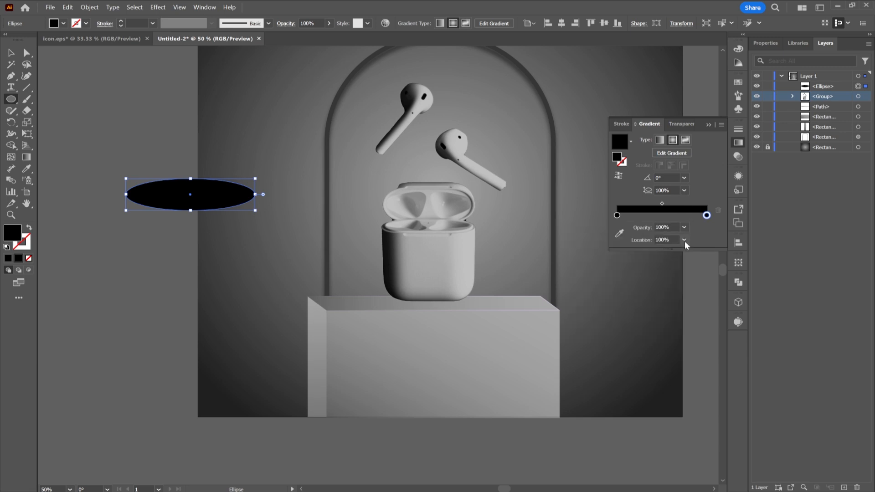
left_click(684, 227)
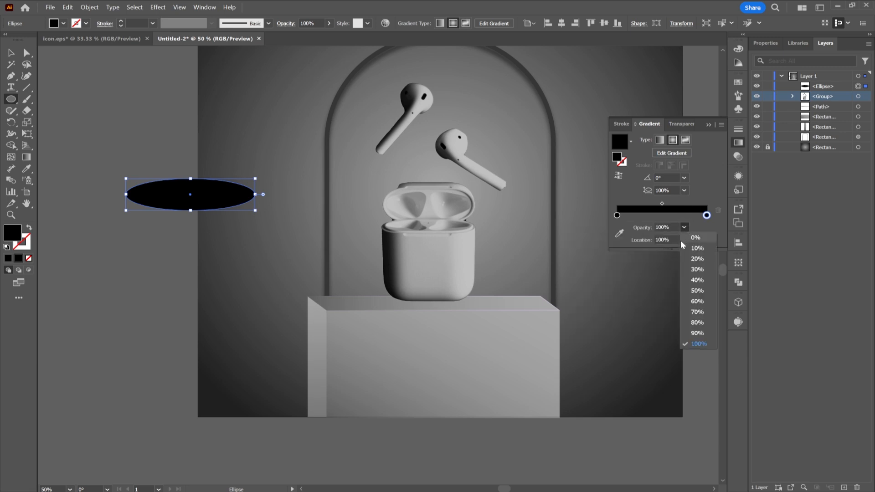
left_click(696, 238)
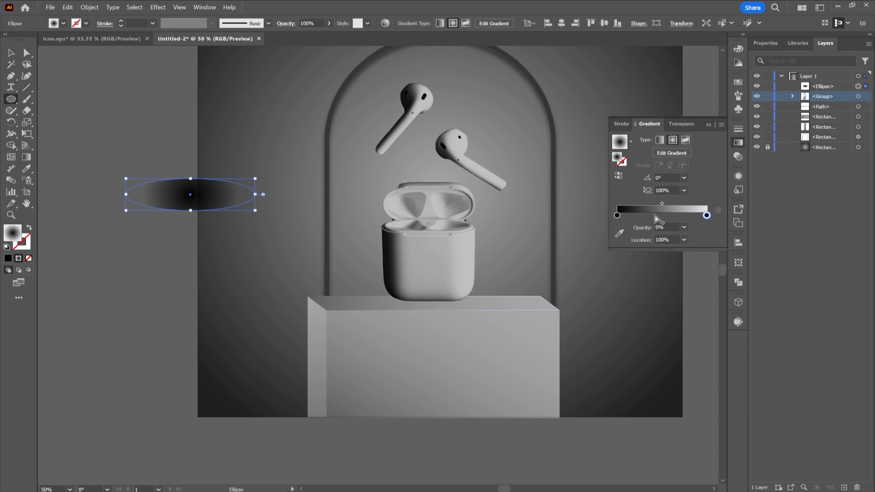
Flatten the ellipse and centre it under the case's base as a contact shadow, stacked behind the earbuds group, and lock that group
left_click(11, 52)
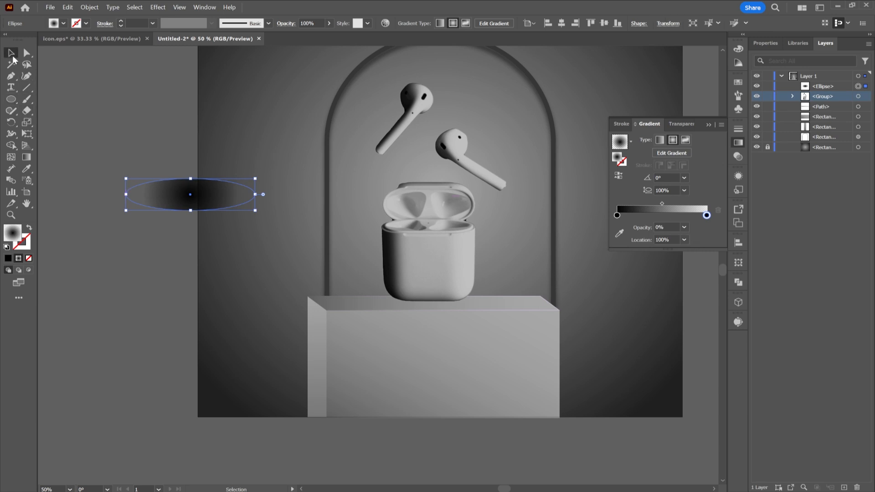
left_click_drag(192, 178, 424, 302)
left_click_drag(821, 94, 823, 105)
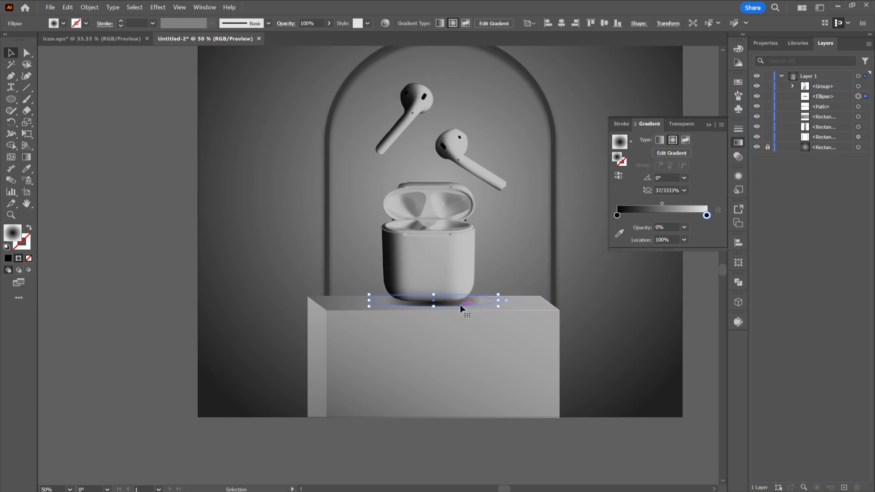
left_click(768, 86)
left_click_drag(469, 304, 463, 300)
Apply a Gaussian Blur with a radius of about 11.9 px to the contact shadow ellipse
left_click(155, 7)
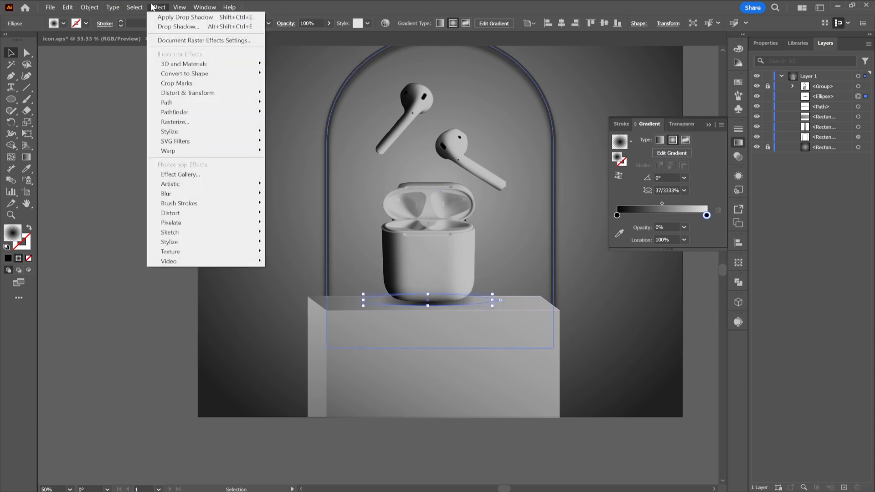
mouse_move(207, 133)
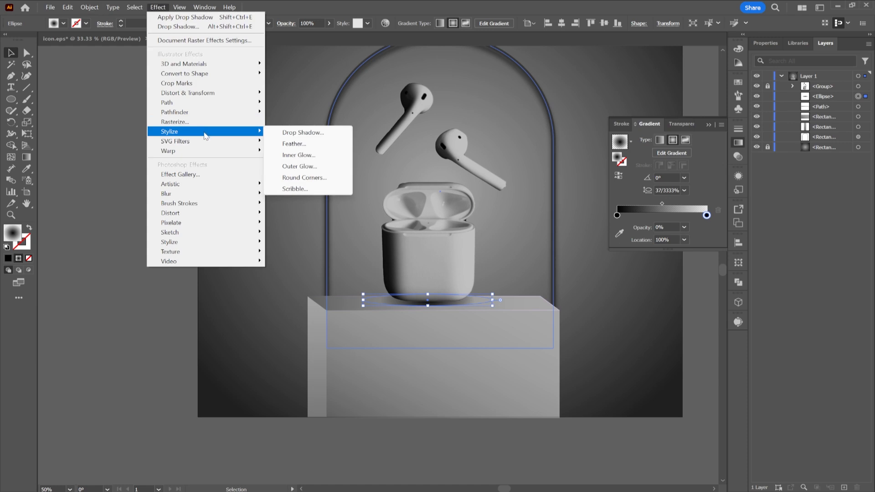
mouse_move(262, 191)
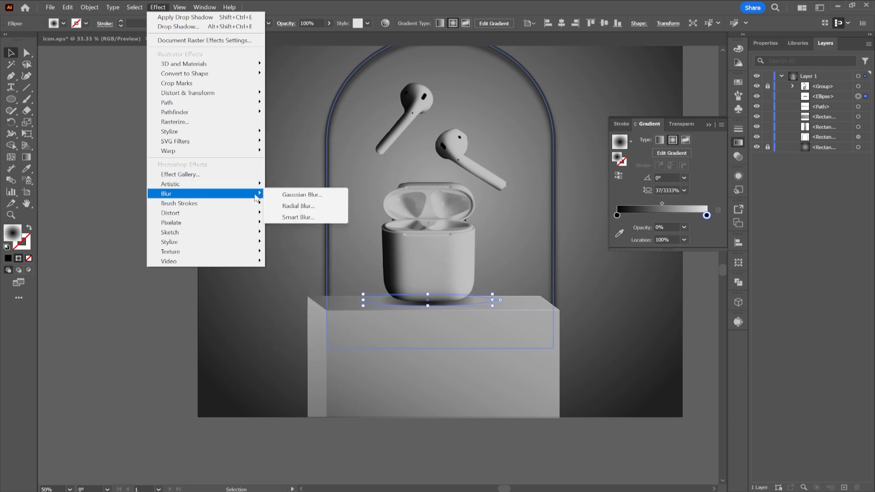
left_click(291, 195)
left_click_drag(227, 180, 221, 181)
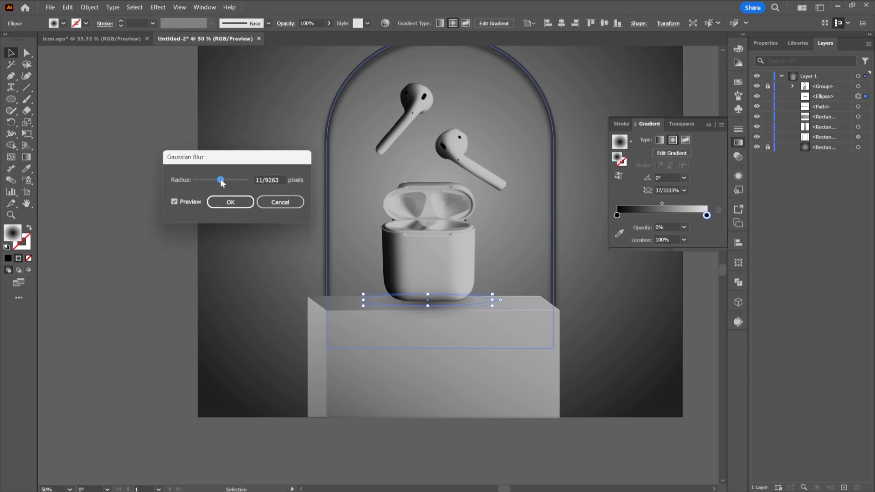
left_click(233, 205)
left_click(139, 214)
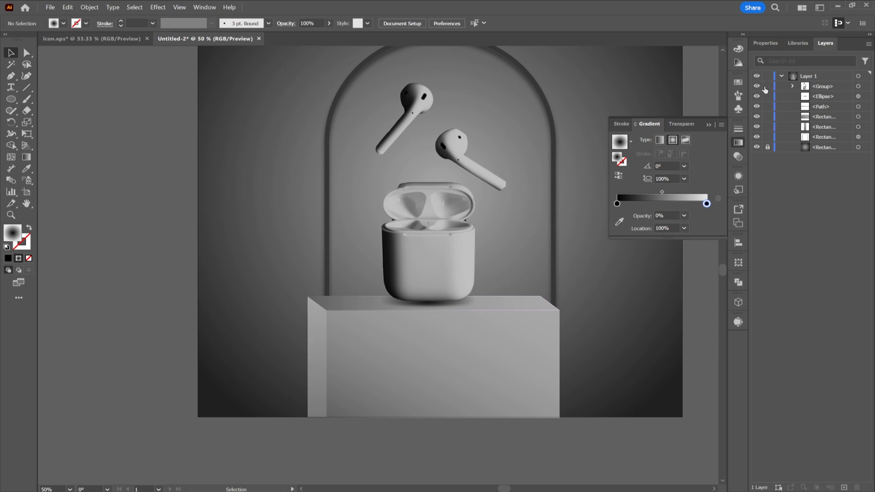
Move the unlocked earbuds group down about 6 px so the case sits on its contact shadow
left_click(462, 236)
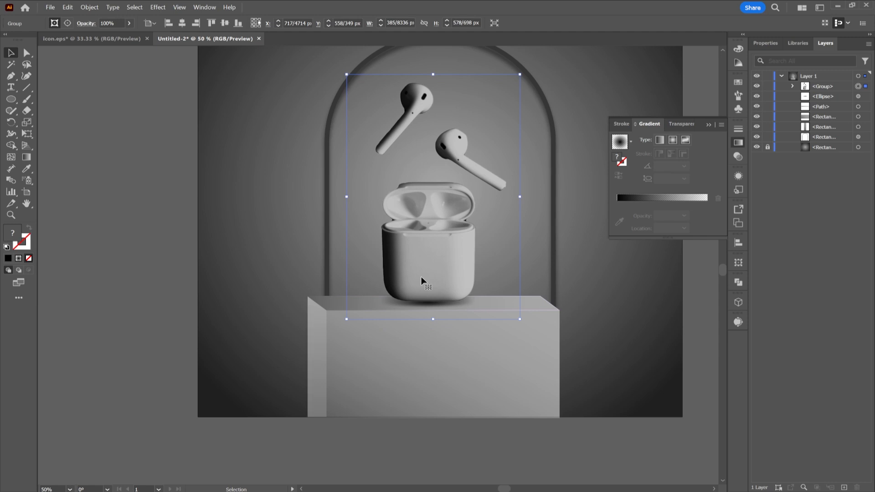
scroll(421, 280, "up", 4)
left_click_drag(444, 286, 444, 296)
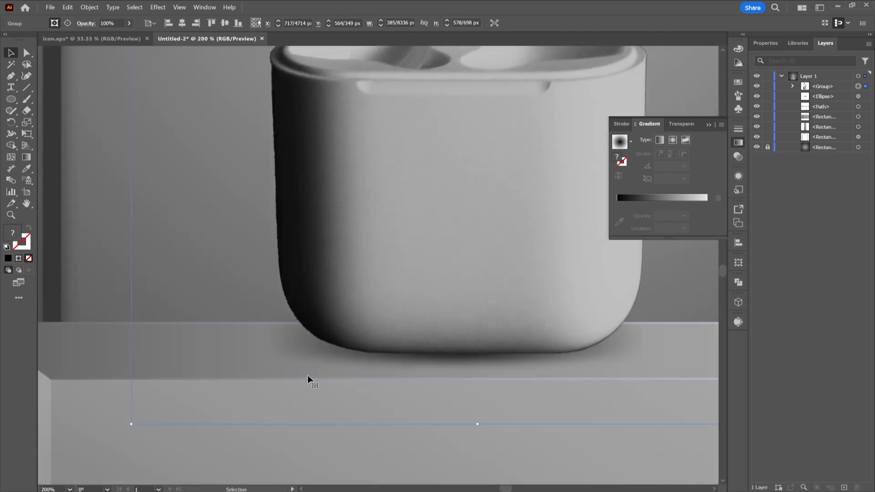
Try to shift the contact shadow ellipse slightly under the case's base
left_click(862, 97)
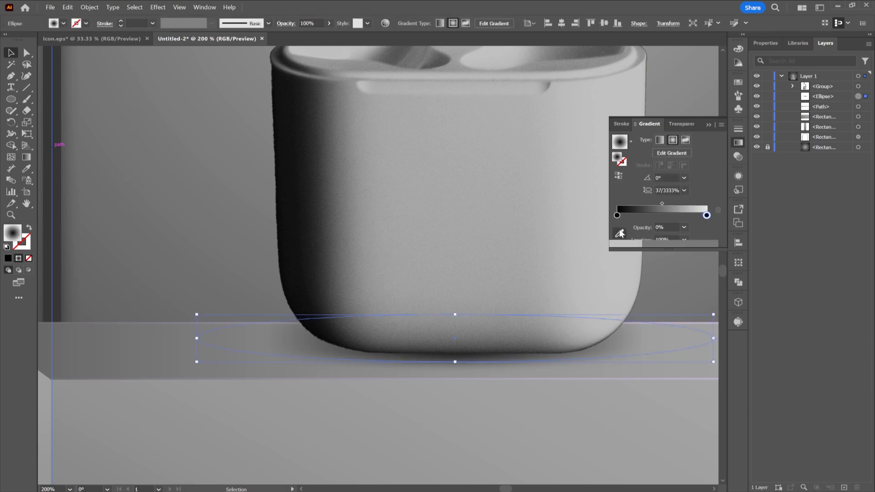
left_click_drag(268, 342, 298, 337)
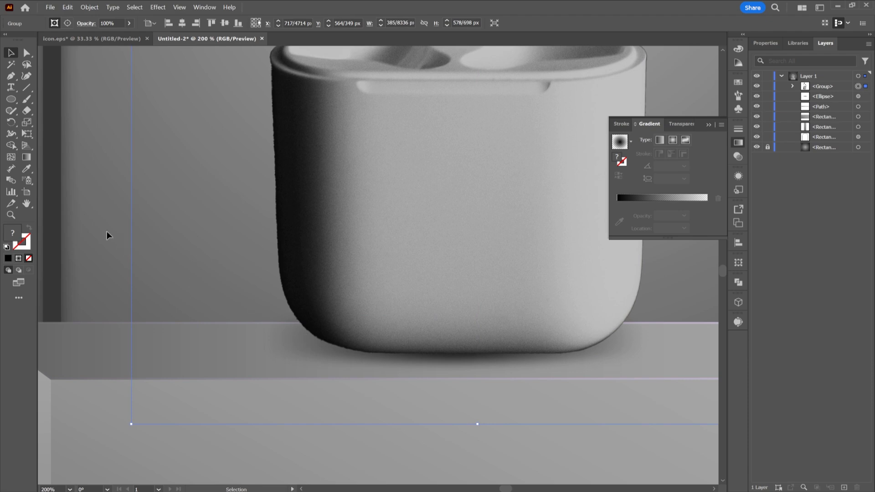
left_click(165, 269)
Paste a copy of the arch behind the original and scale the copy down to about 496 × 728 px
scroll(242, 302, "down", 3)
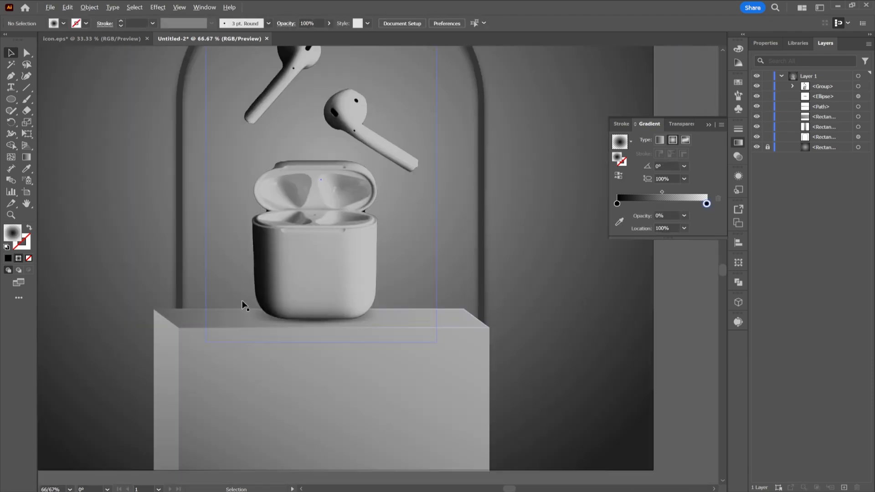
scroll(242, 302, "down", 1)
left_click_drag(274, 151, 345, 154)
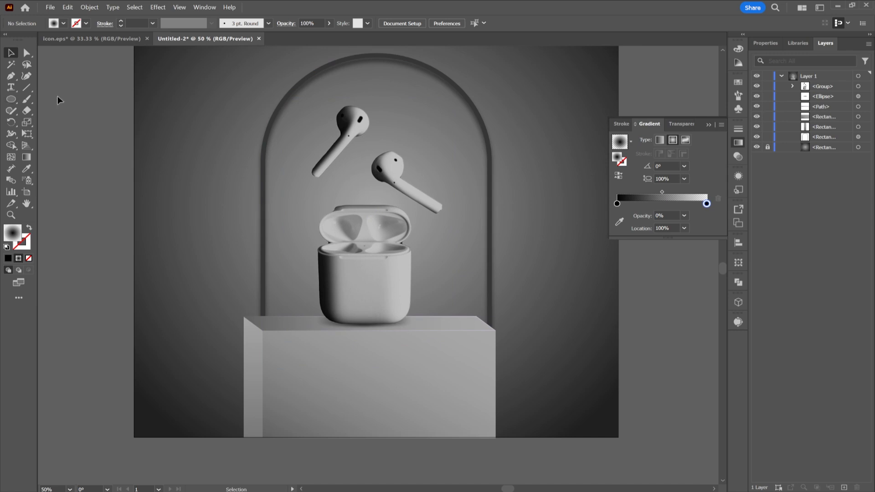
left_click(400, 58)
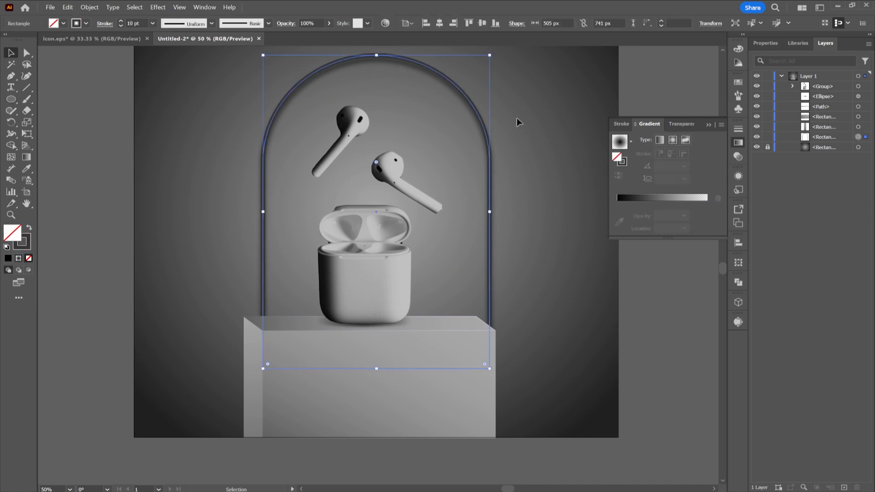
right_click(427, 68)
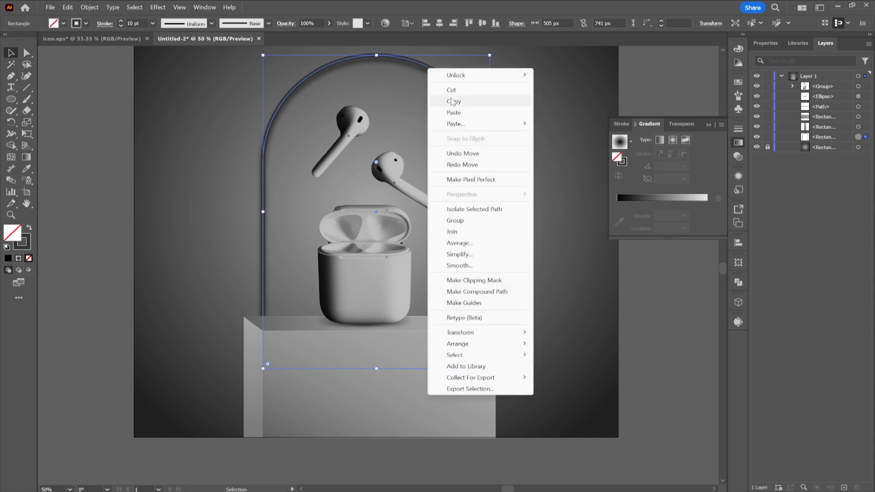
left_click(451, 99)
right_click(430, 71)
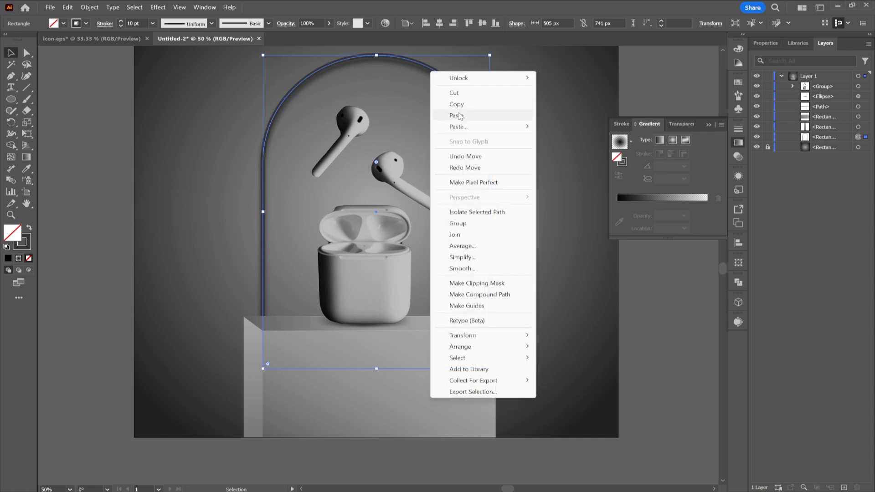
mouse_move(472, 128)
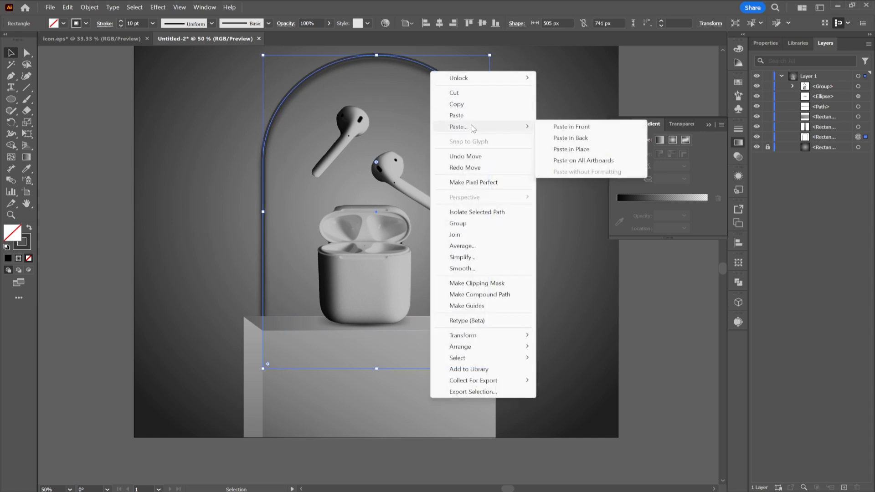
left_click(581, 139)
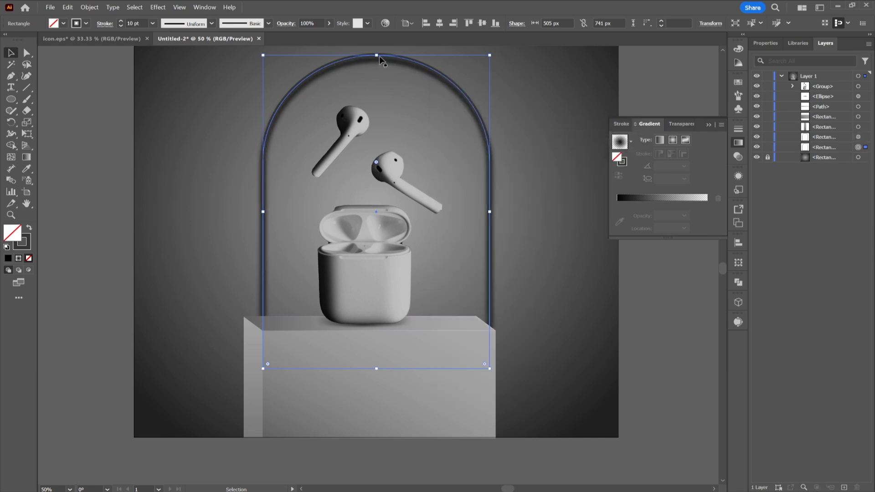
left_click_drag(374, 55, 384, 61)
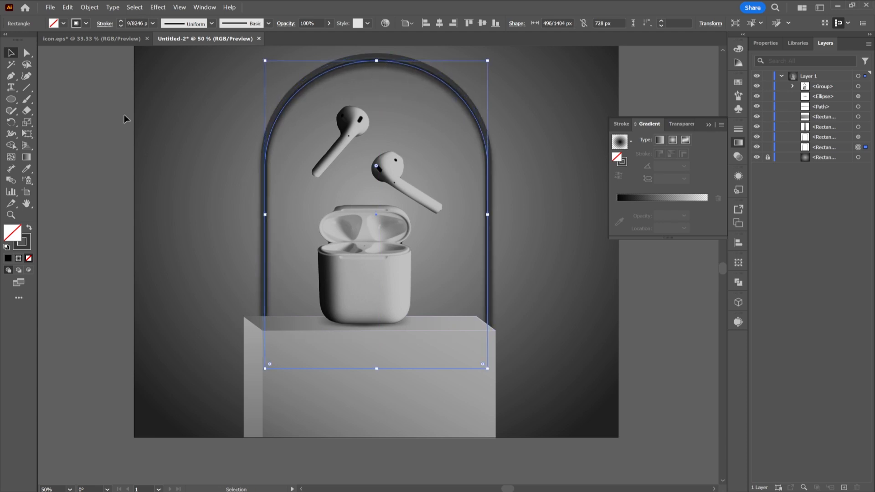
left_click(102, 145)
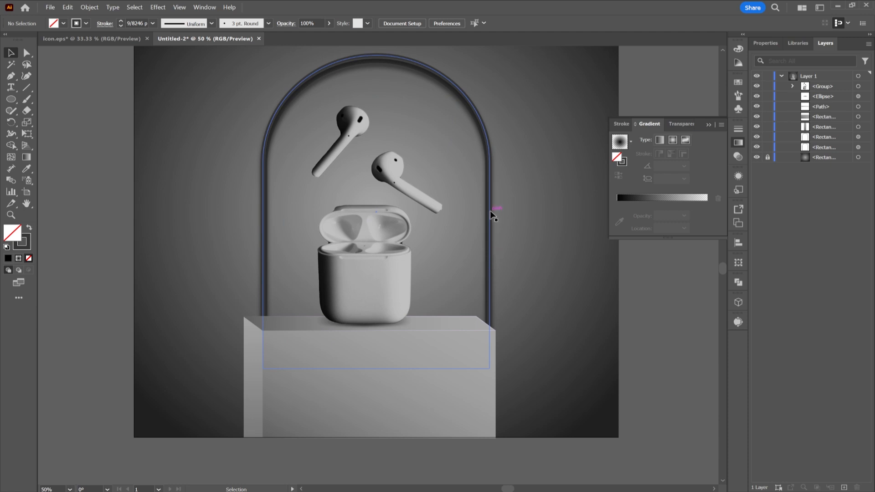
Copy the earbuds group and paste the duplicate directly in front of the original
scroll(310, 230, "down", 1)
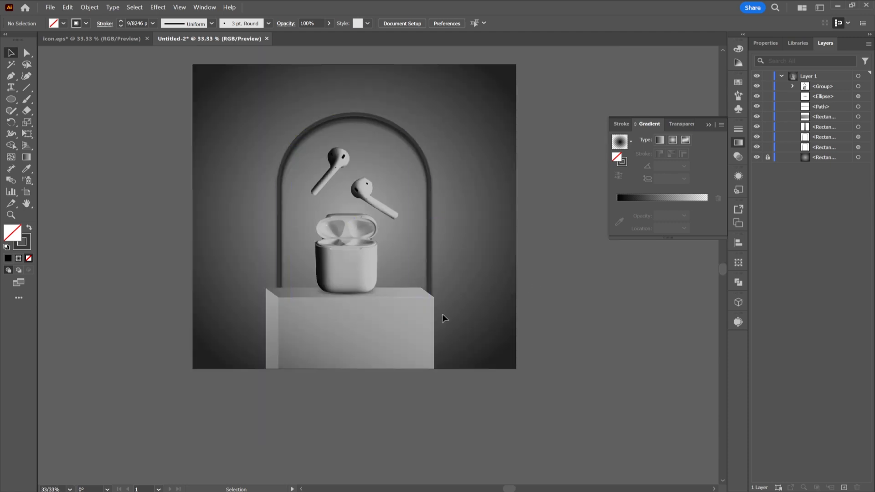
scroll(395, 318, "up", 1)
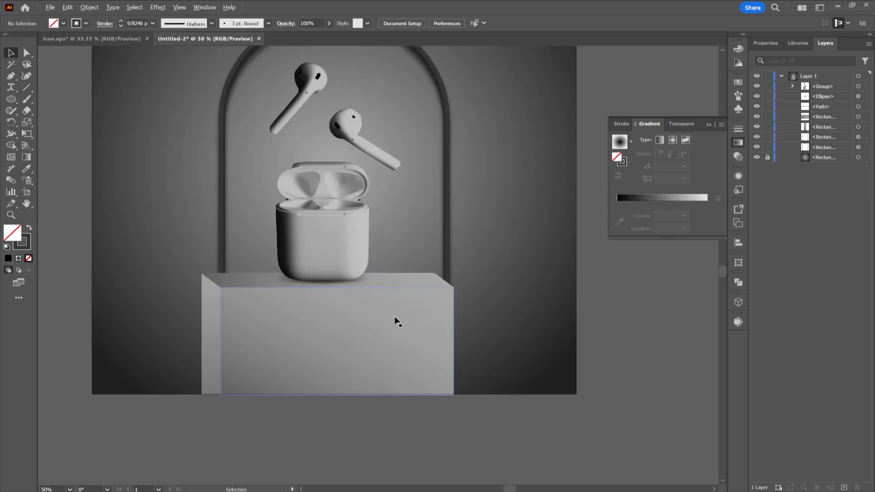
scroll(308, 272, "down", 1)
left_click_drag(309, 191, 344, 210)
left_click(354, 270)
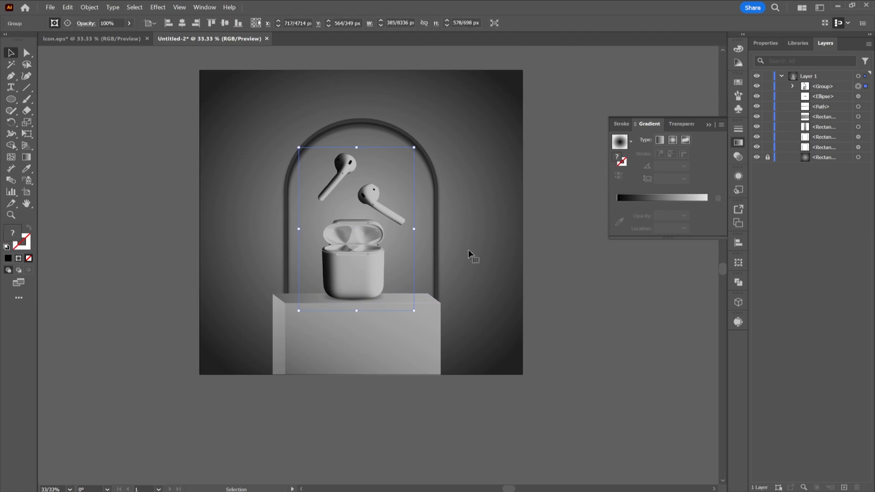
right_click(355, 258)
left_click(364, 257)
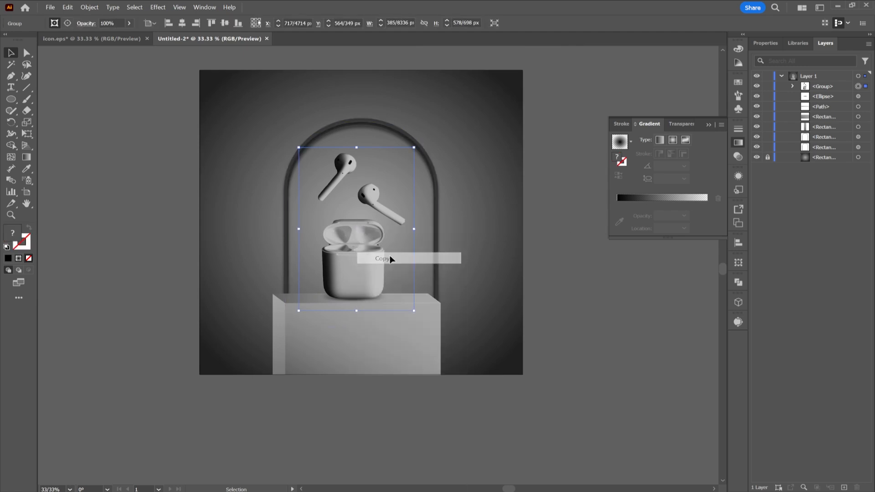
right_click(379, 258)
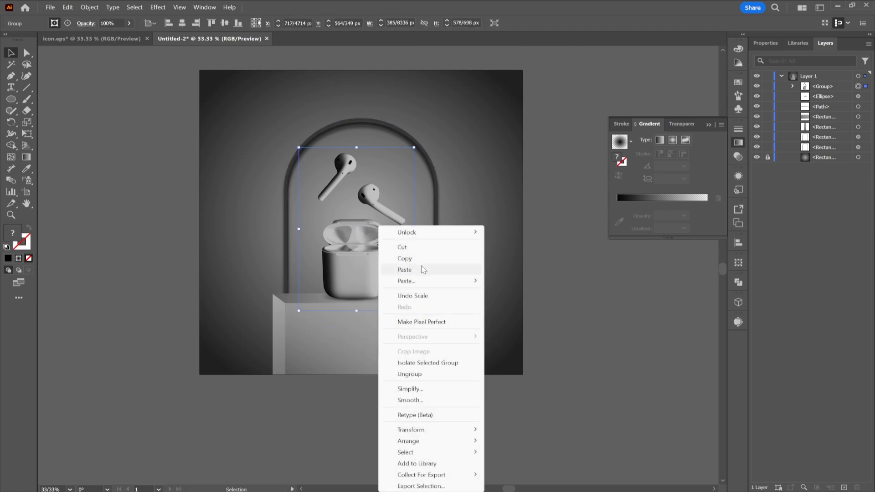
mouse_move(437, 281)
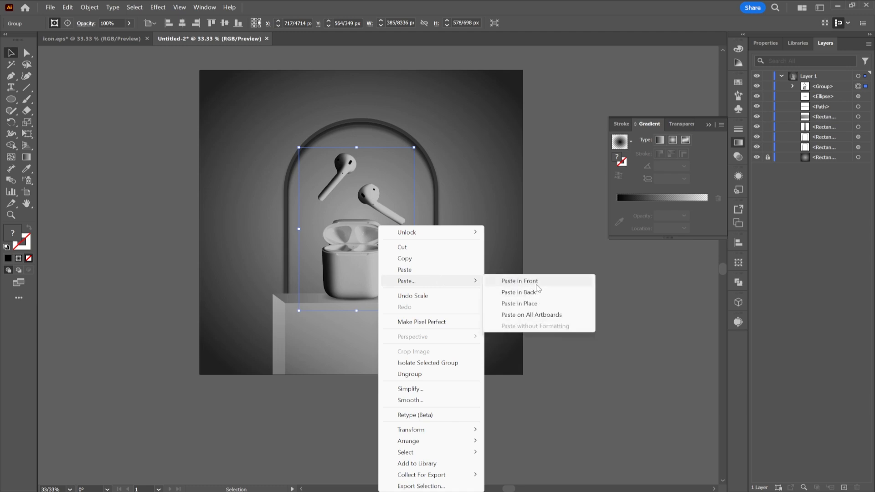
left_click(537, 283)
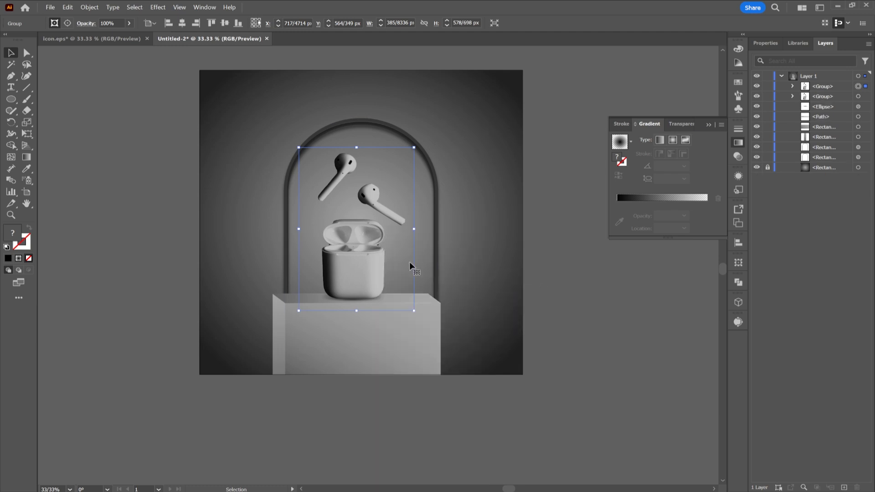
Flip the duplicate earbuds group vertically and horizontally and place it directly beneath the case as a reflection, stacked behind the shadow ellipse
left_click(768, 43)
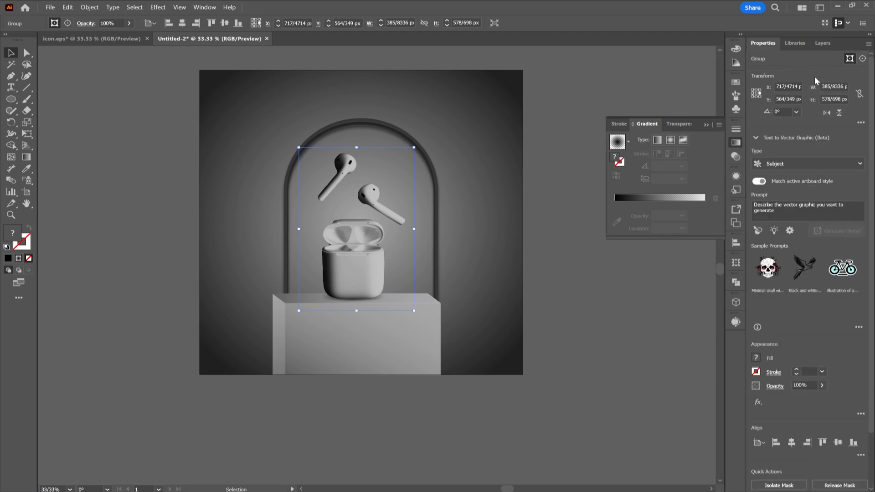
left_click(839, 114)
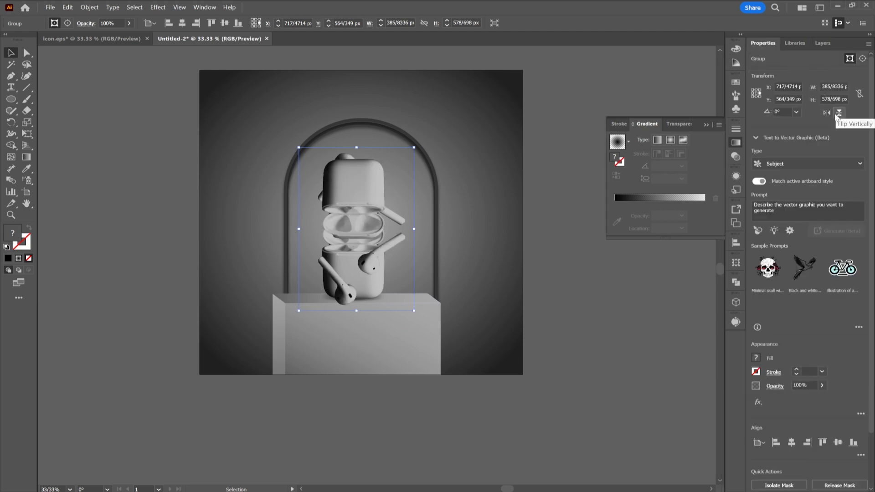
left_click(826, 112)
left_click_drag(490, 198, 359, 337)
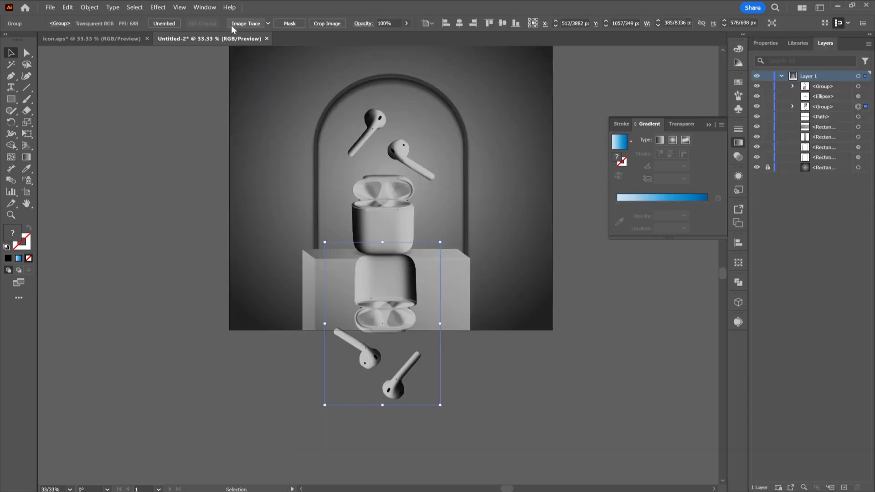
Crop the flipped earbuds image to a strip about 384 × 58 px that ends at the podium top's front edge
left_click(326, 26)
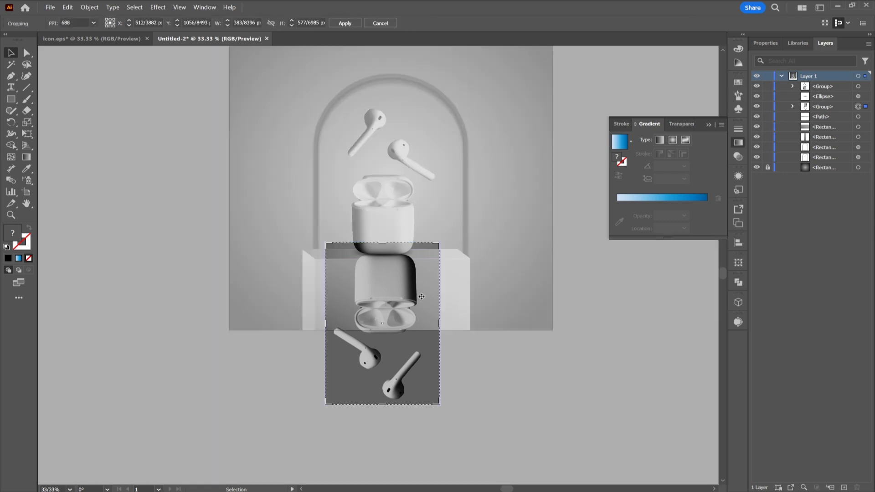
left_click_drag(384, 404, 376, 257)
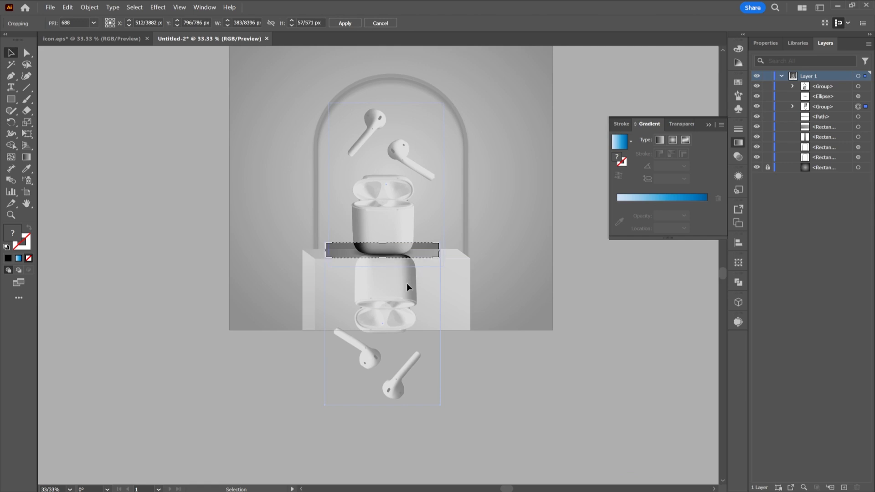
left_click(345, 23)
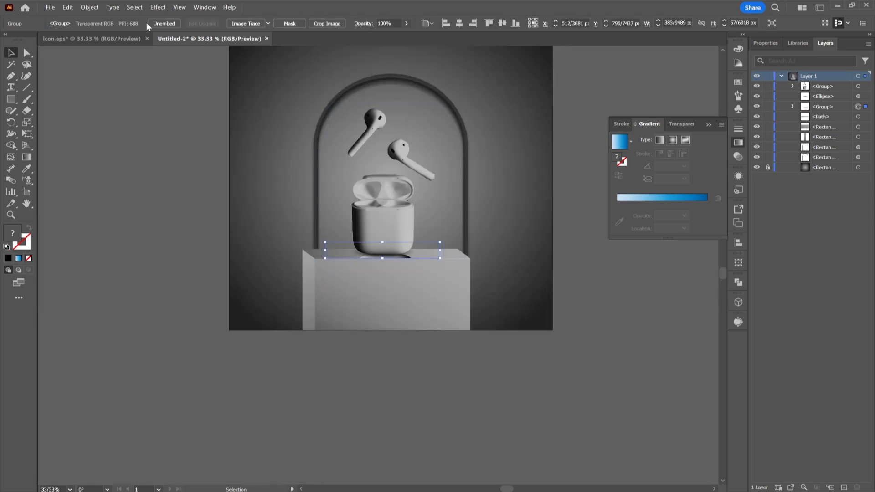
left_click(153, 7)
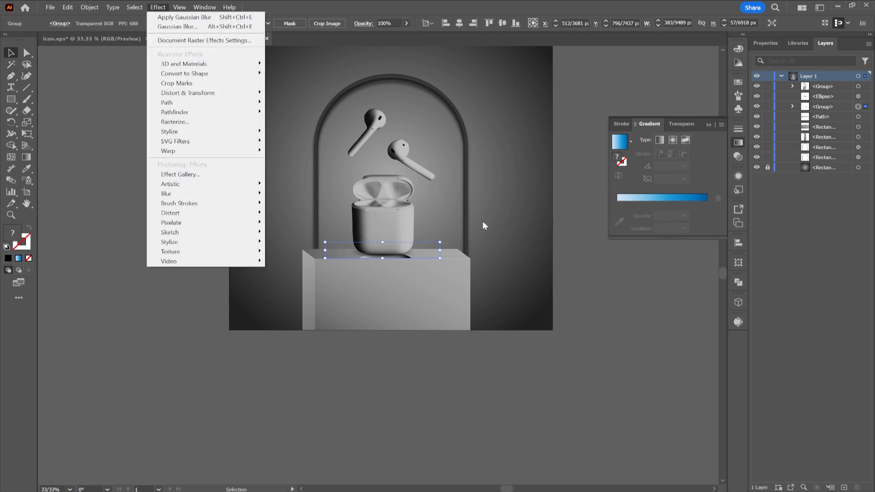
left_click(788, 43)
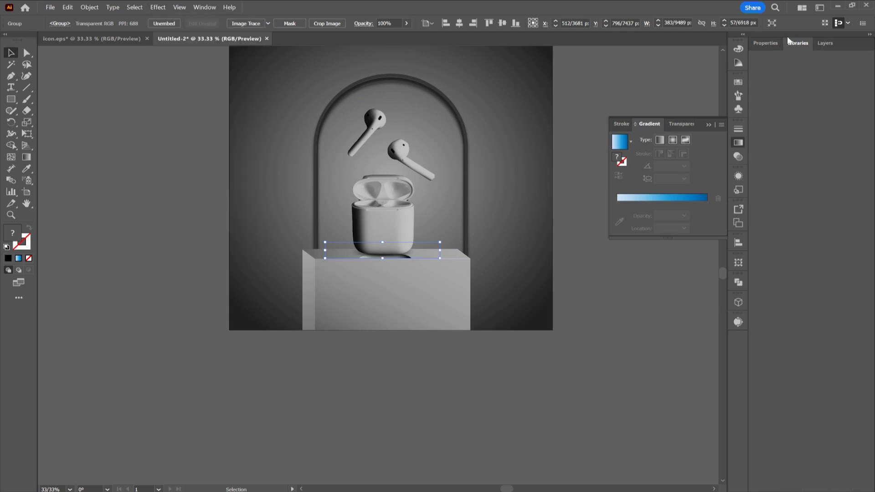
left_click(775, 37)
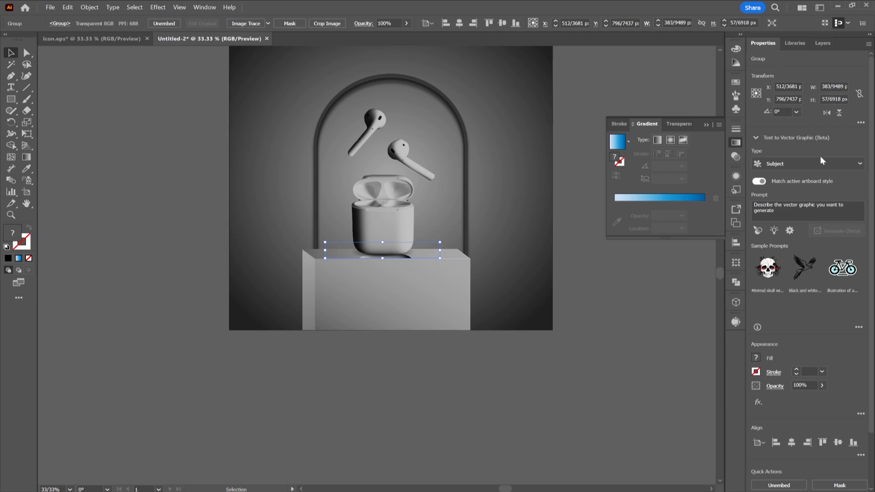
left_click(795, 43)
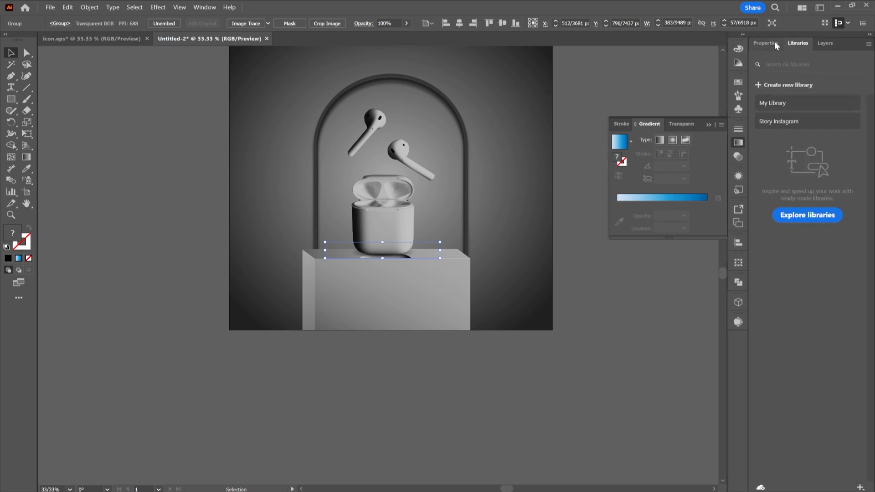
Flip the reflection strip horizontally and apply a Gaussian Blur with a radius of about 8.9 px
left_click(775, 42)
left_click(825, 112)
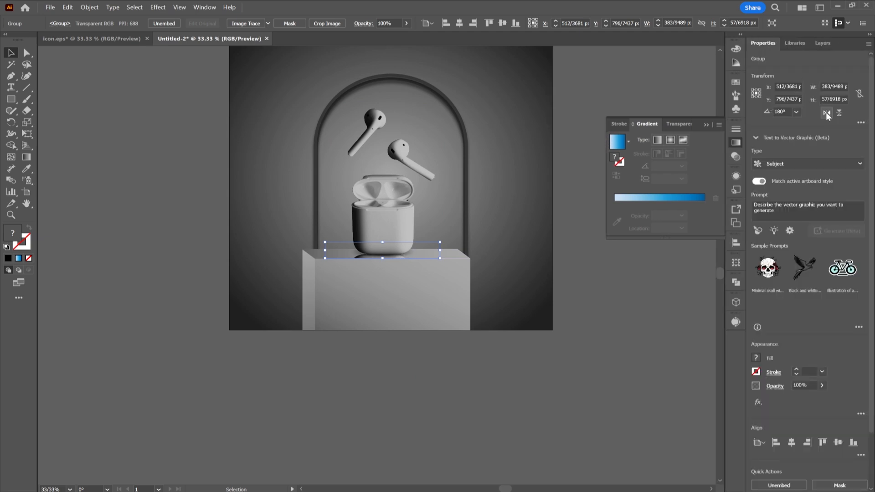
left_click(155, 9)
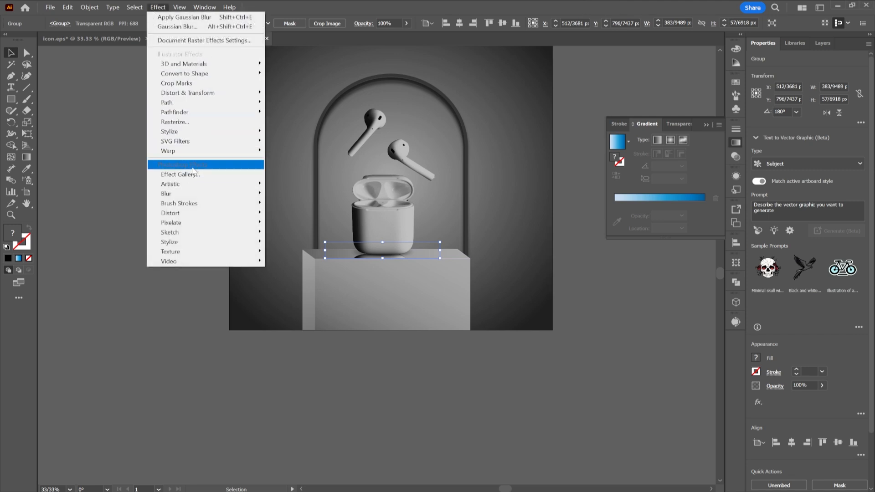
mouse_move(186, 196)
left_click(282, 195)
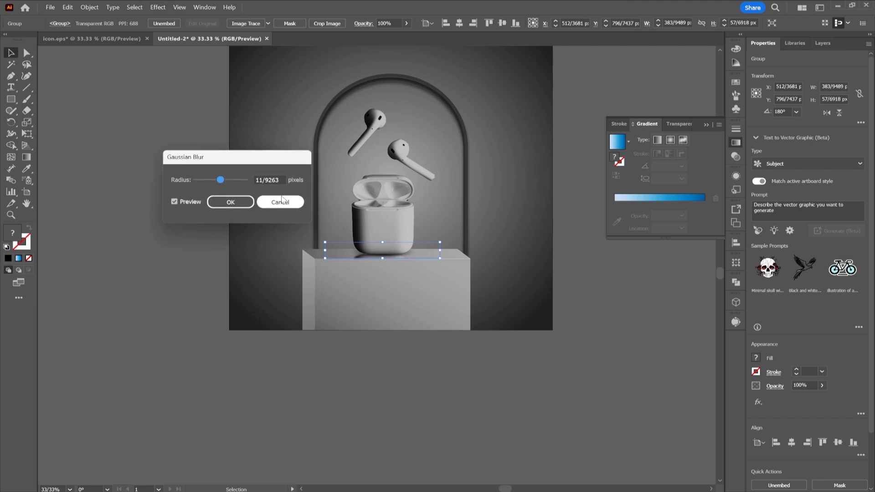
left_click_drag(218, 181, 216, 181)
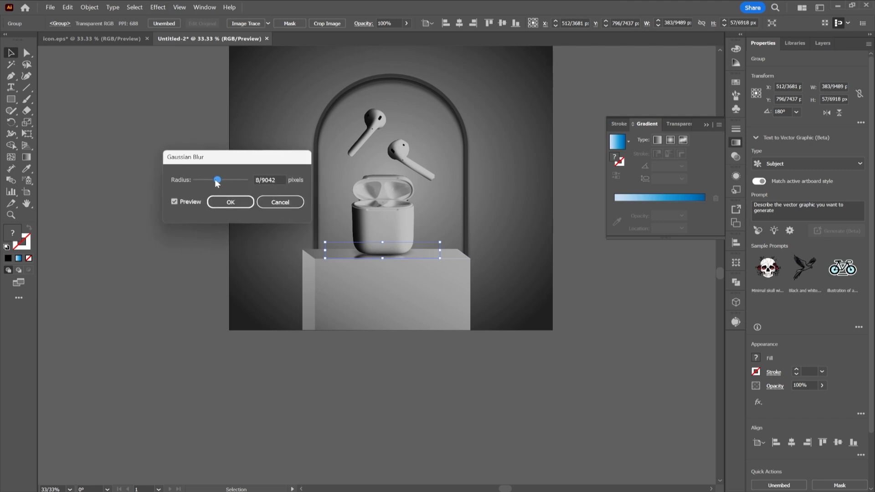
left_click(230, 205)
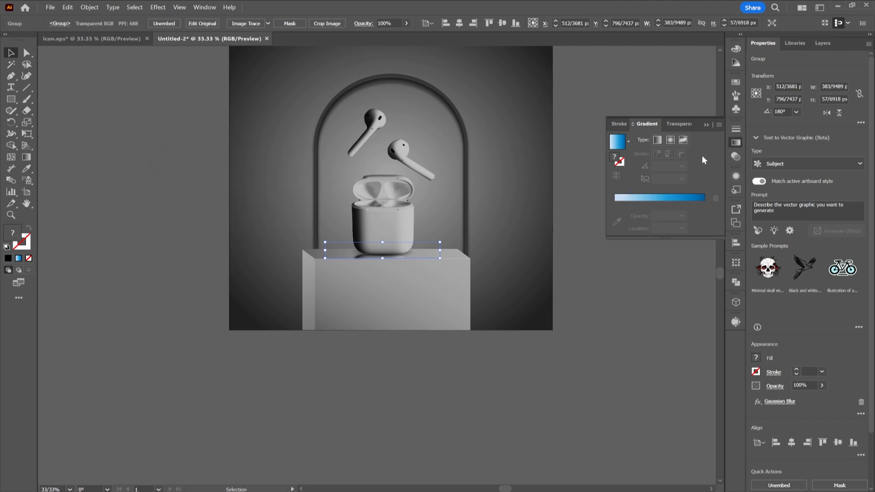
Lower the reflection's opacity to 37% and shift it 18 px to the right
left_click(687, 125)
left_click(709, 140)
left_click_drag(698, 150, 684, 148)
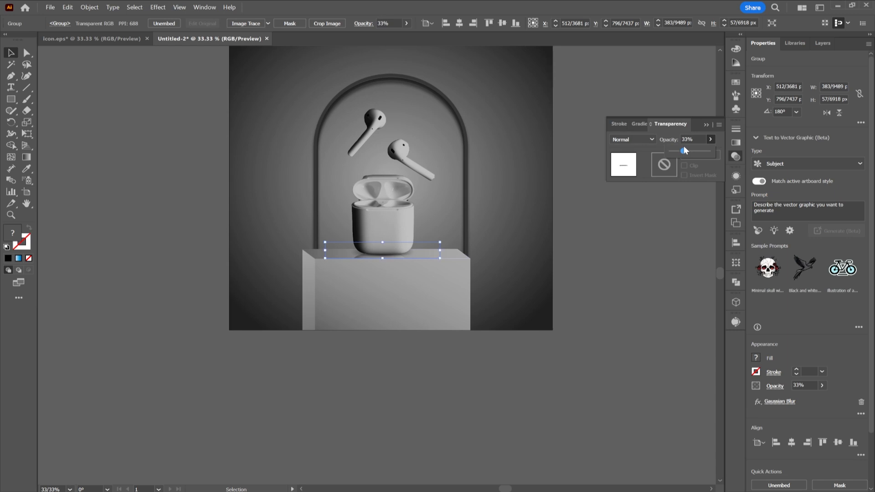
left_click(387, 256)
key("Right")
key("Left")
Lock the main earbuds group and move the reflection strip slightly left to X about 527 px, beneath the case
scroll(378, 264, "up", 6)
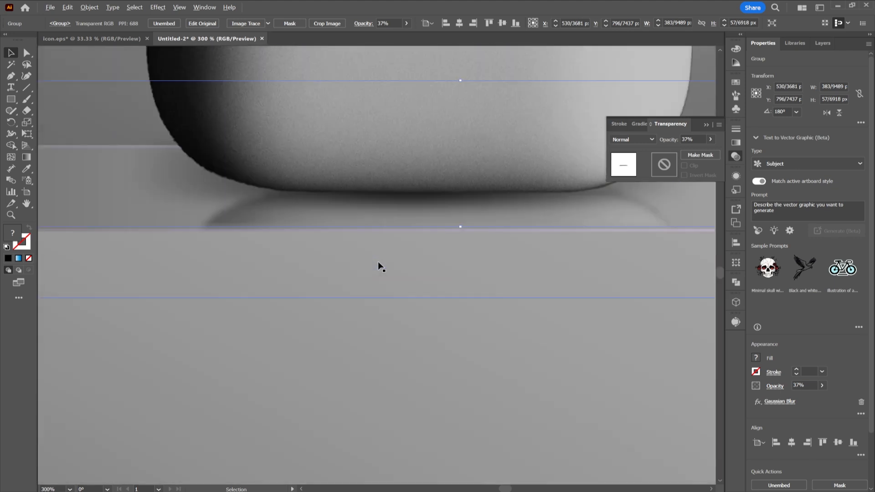
left_click(342, 220)
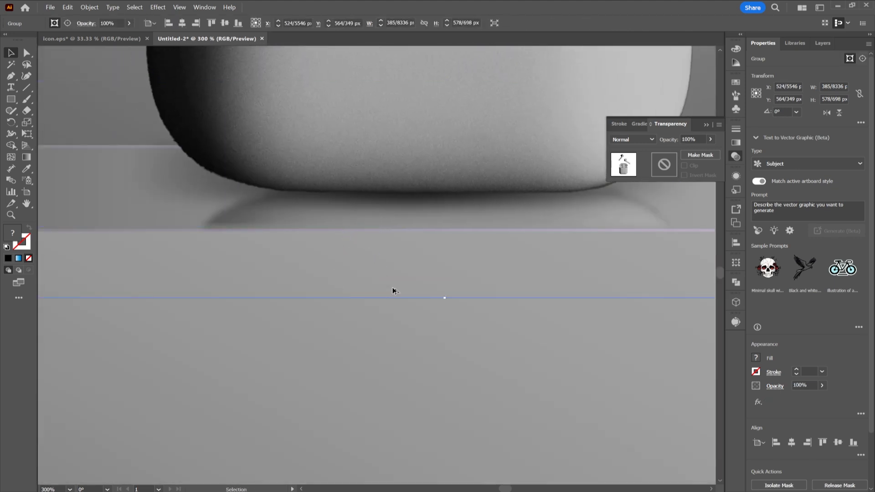
scroll(394, 291, "down", 5)
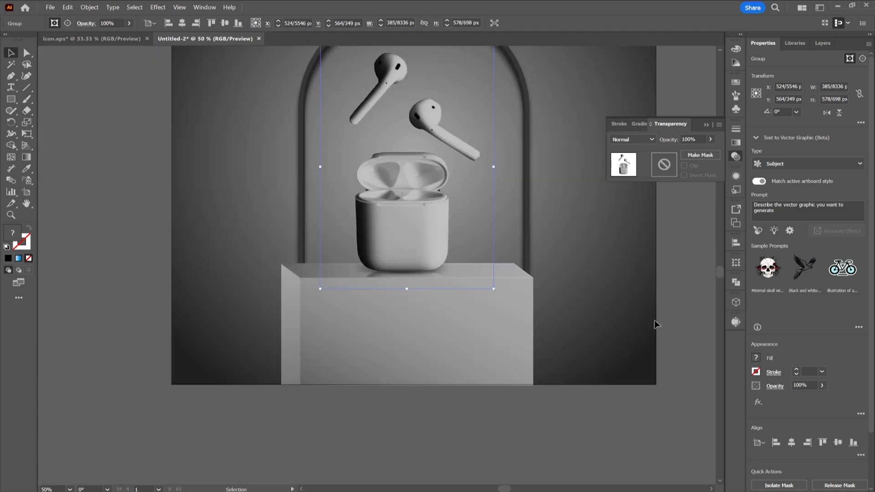
left_click(819, 42)
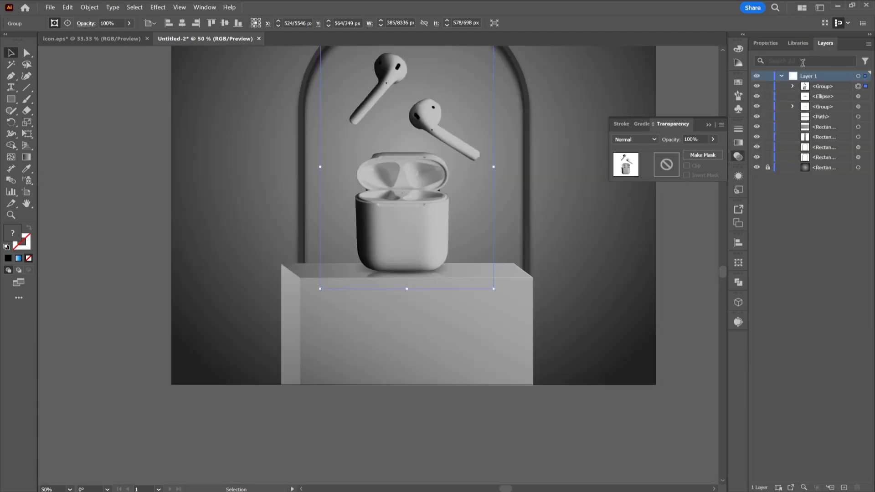
left_click(860, 96)
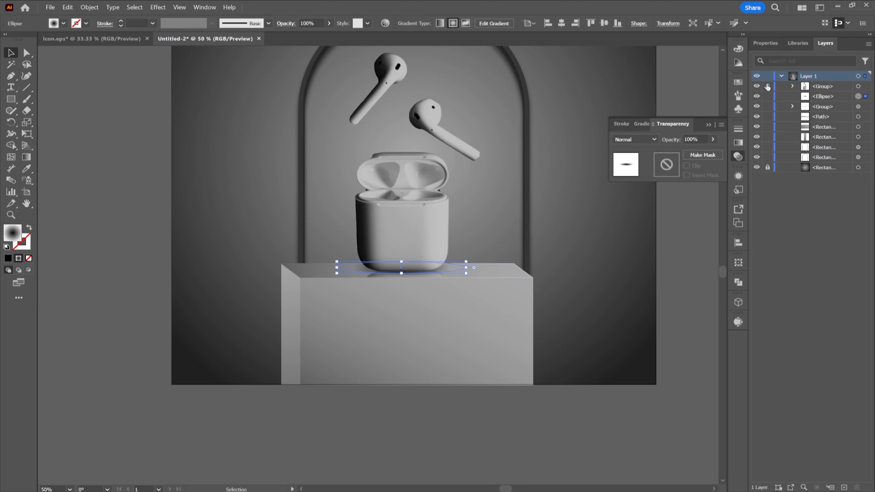
scroll(378, 281, "up", 3)
left_click_drag(382, 262, 375, 264)
scroll(413, 289, "down", 5)
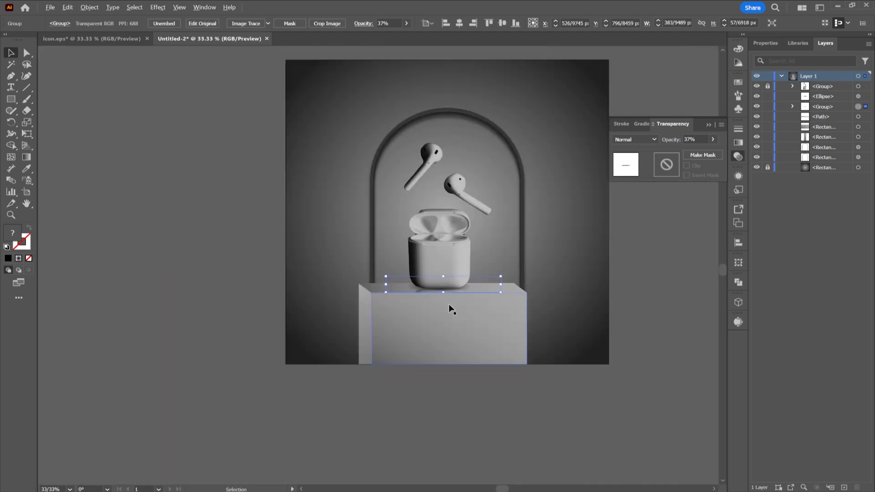
left_click(417, 428)
left_click_drag(527, 176, 508, 205)
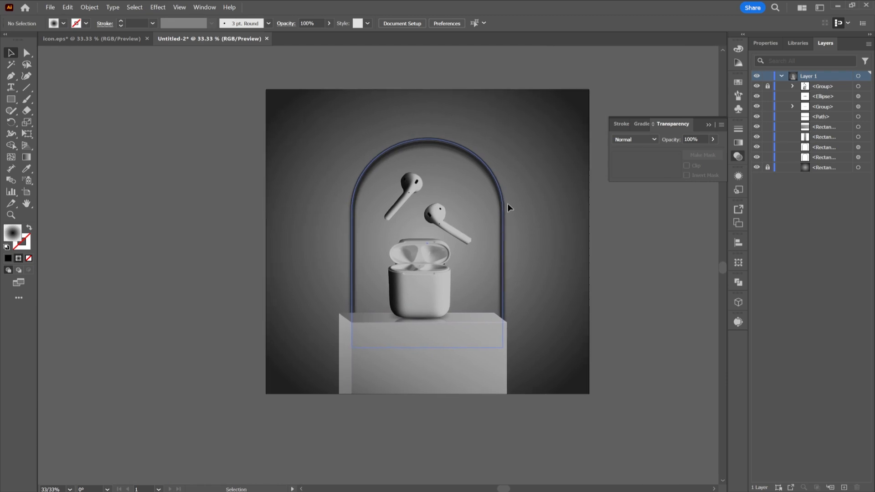
Copy the AIR PODS PRO title and the contact block with its QR code from icon.eps into Untitled-2
left_click(113, 40)
left_click(323, 206)
scroll(324, 206, "down", 2)
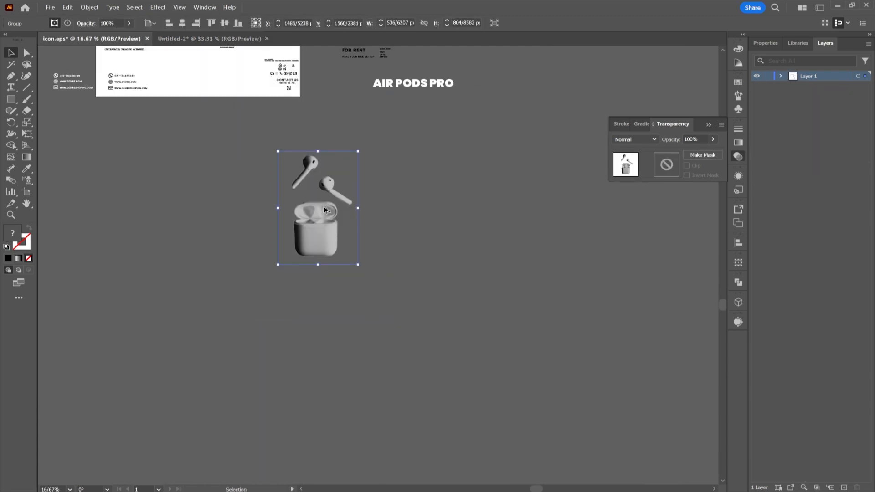
left_click(392, 84)
left_click(286, 87, "shift")
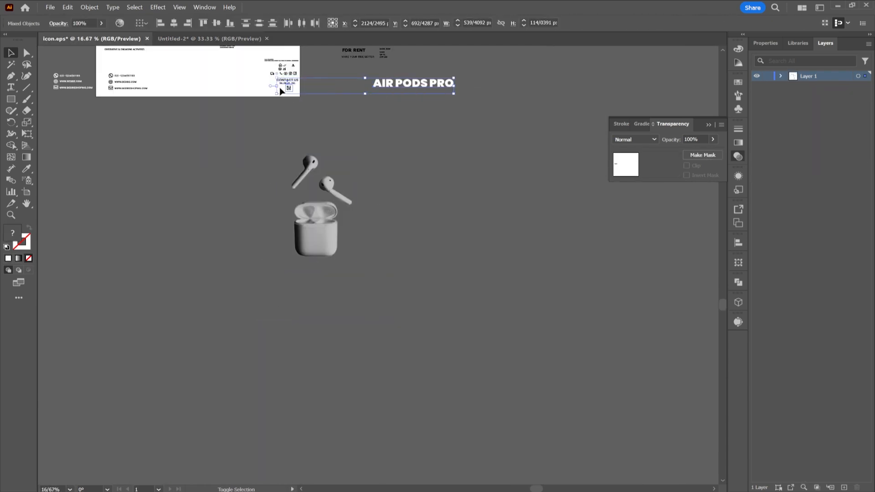
key("ctrl+c")
left_click(210, 38)
key("ctrl+v")
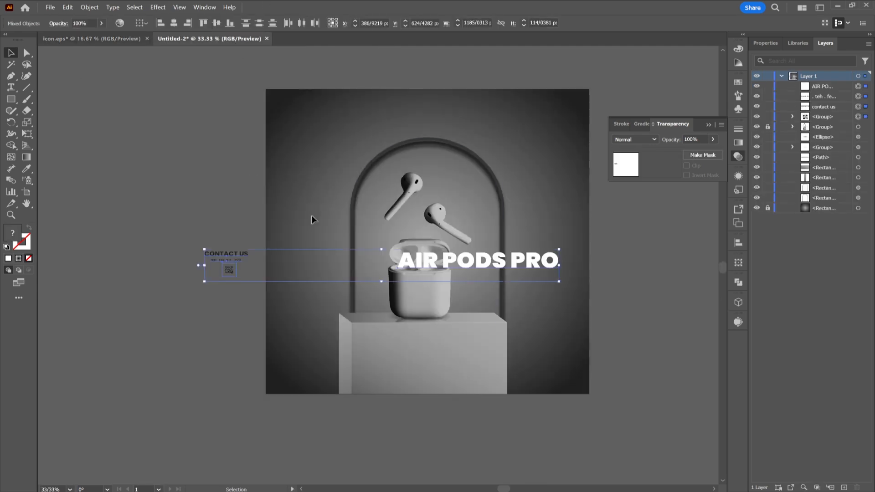
Centre the white AIR PODS PRO title above the arch, leaving the contact block off the artboard's left side
left_click_drag(424, 263, 356, 120)
left_click(289, 205)
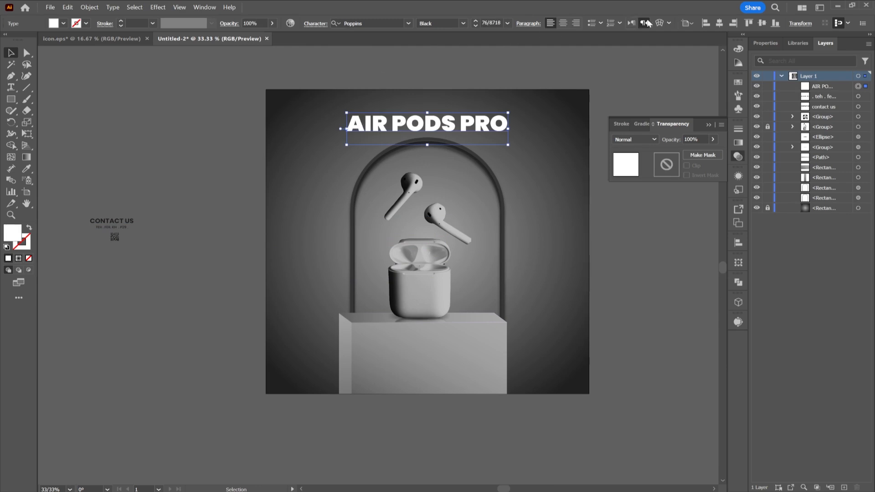
scroll(424, 128, "up", 3)
left_click_drag(504, 109, 370, 103)
left_click(709, 124)
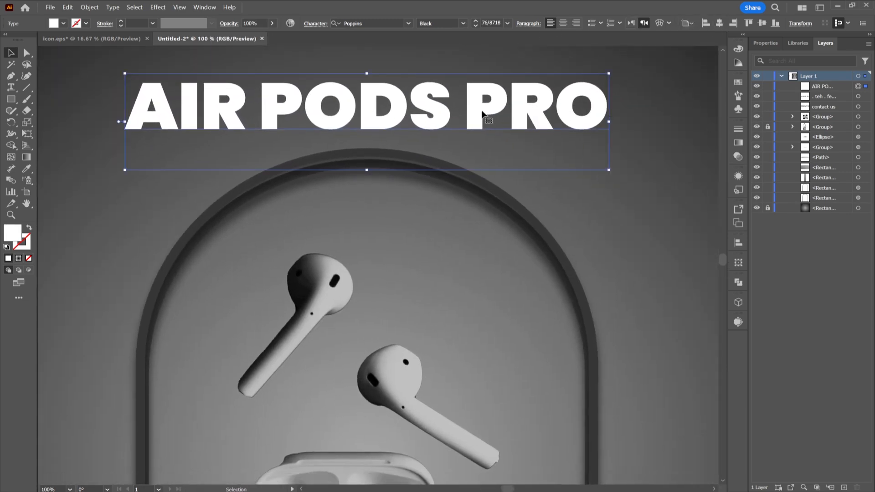
Duplicate the AIR PODS PRO title in place and arrange the copy behind the original
right_click(439, 109)
left_click(496, 142)
right_click(432, 113)
mouse_move(502, 160)
left_click(630, 176)
key("shift+Up")
key("shift+Up")
key("shift+Up")
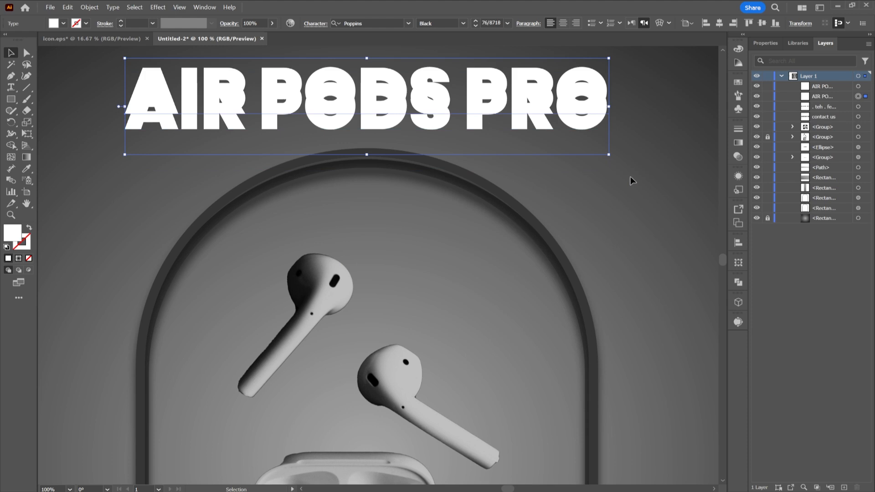
key("shift+Down")
key("shift+Down")
key("shift+Down")
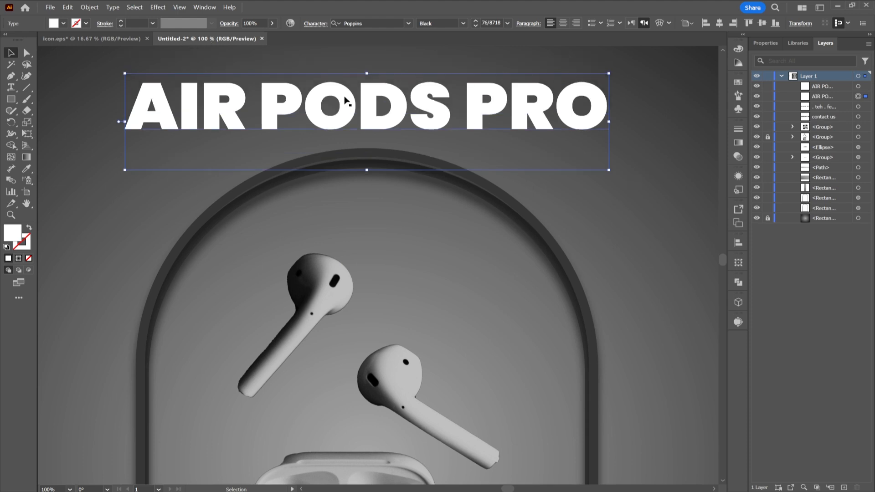
Set the keyboard increment to 0.1 px in the general preferences
key("ctrl+k")
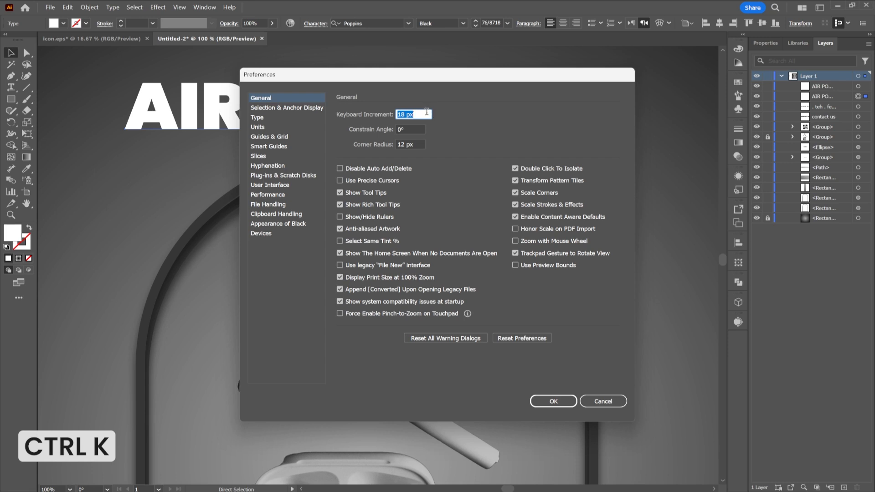
type("0.1")
left_click(419, 128)
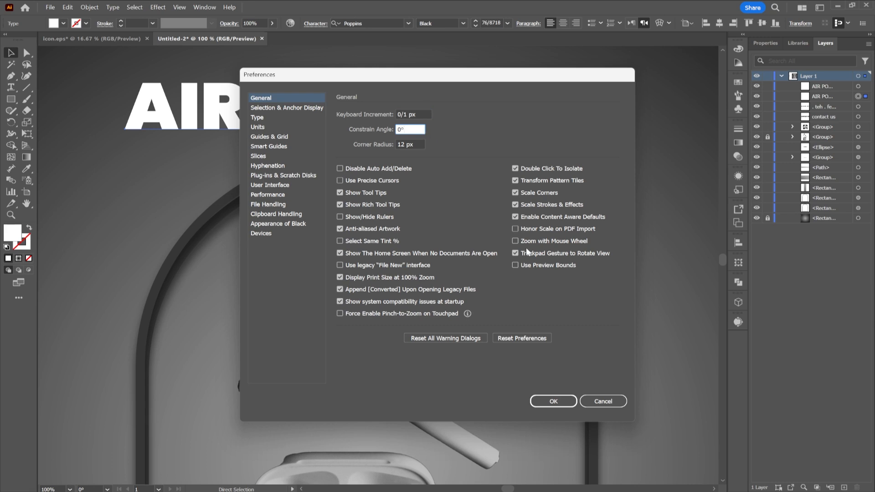
left_click(553, 401)
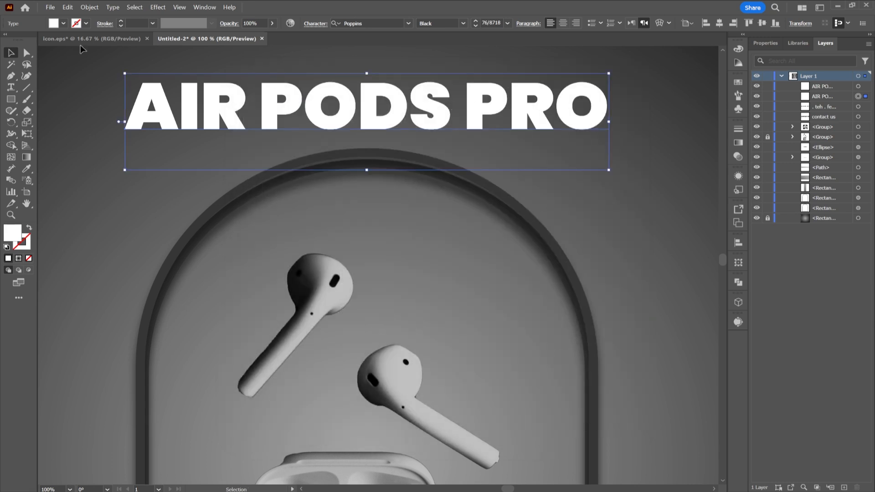
Fill the rear copy of the AIR PODS PRO title with a mid grey swatch
left_click(63, 24)
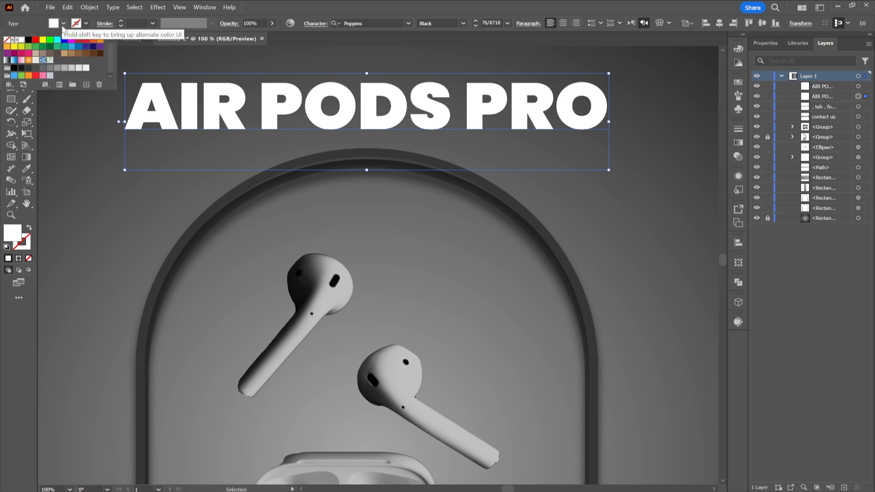
left_click(50, 68)
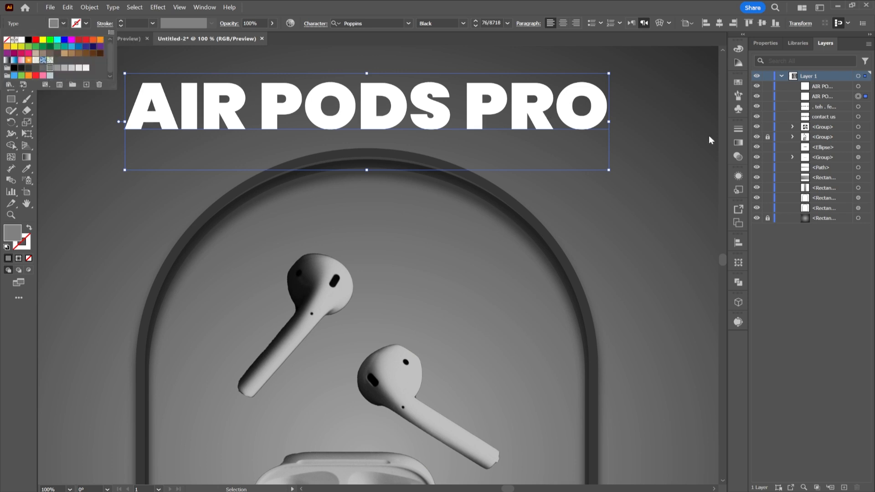
left_click(865, 97)
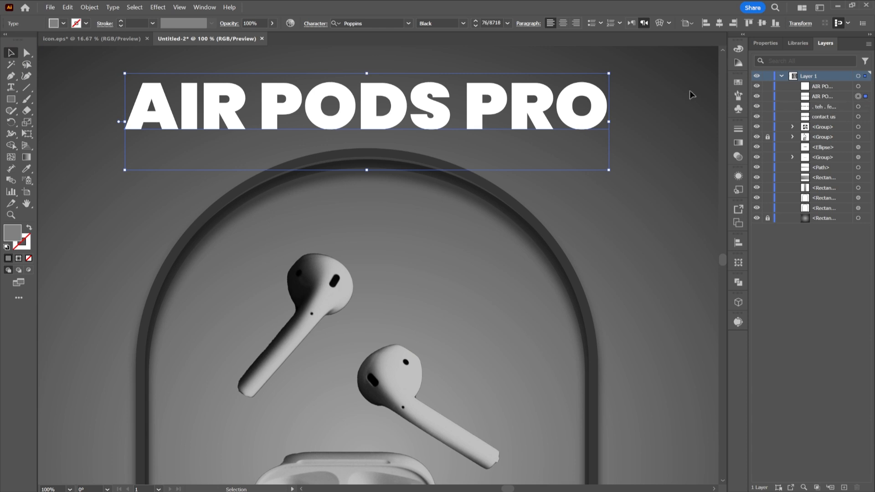
Nudge the grey title copy slightly up and left so it forms a thin raised edge behind the white letters
key("Up")
key("Up")
key("Up")
key("Up")
key("Up")
key("Up")
key("Up")
key("Up")
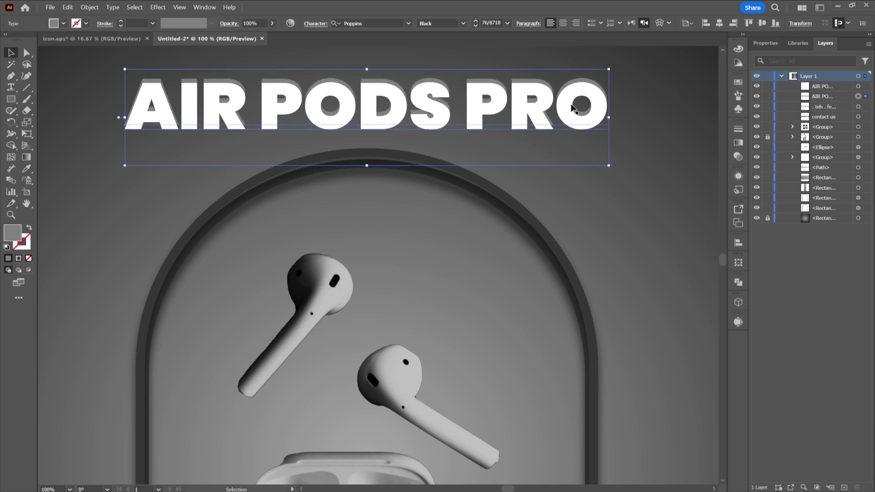
key("Up")
key("Up")
key("Up")
key("Up")
key("Down")
key("Down")
key("Down")
key("Down")
key("Left")
key("Left")
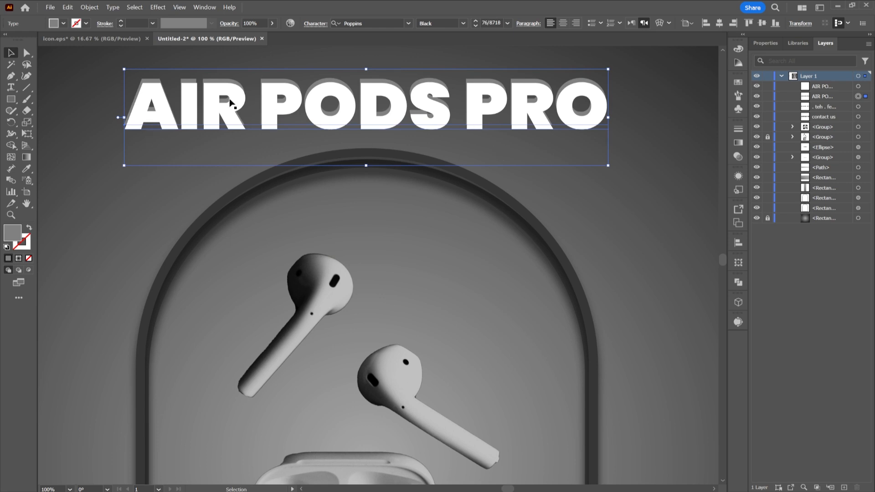
left_click(62, 138)
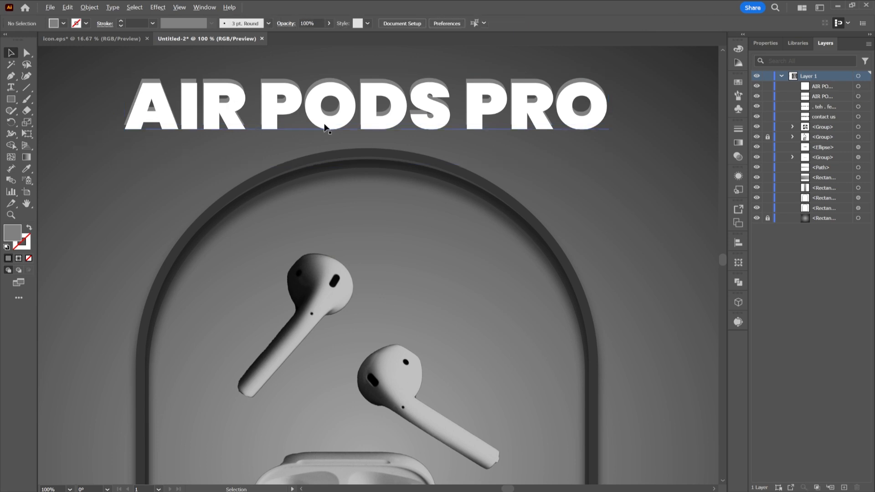
Add a 60 pt point-text object reading "desireshoping" beside the AIR PODS PRO title
scroll(324, 127, "down", 1)
left_click_drag(402, 106, 468, 102)
scroll(469, 104, "down", 1)
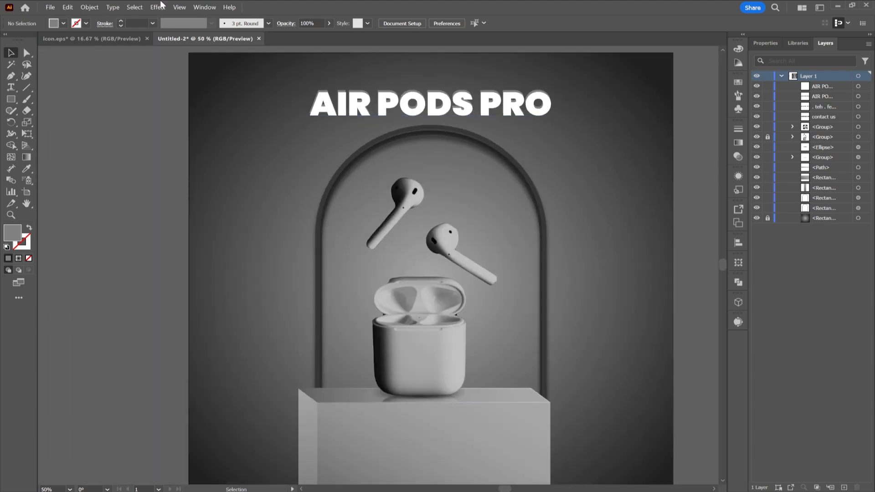
left_click(11, 87)
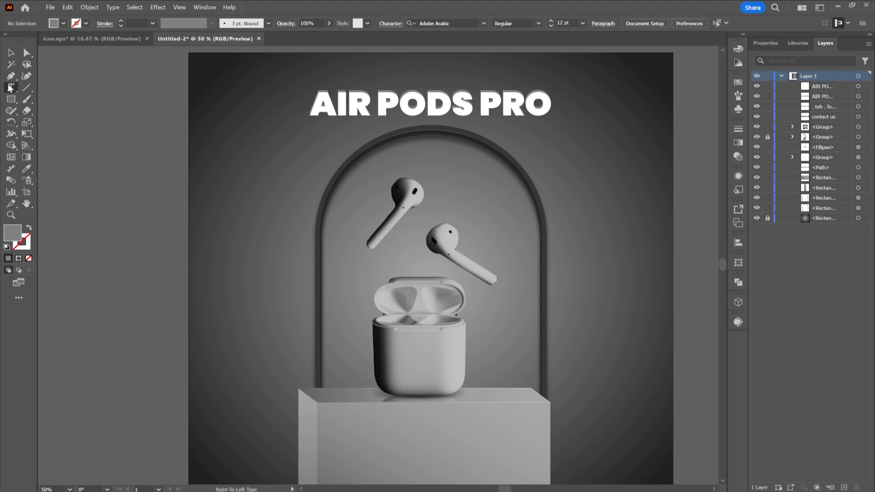
left_click(206, 107)
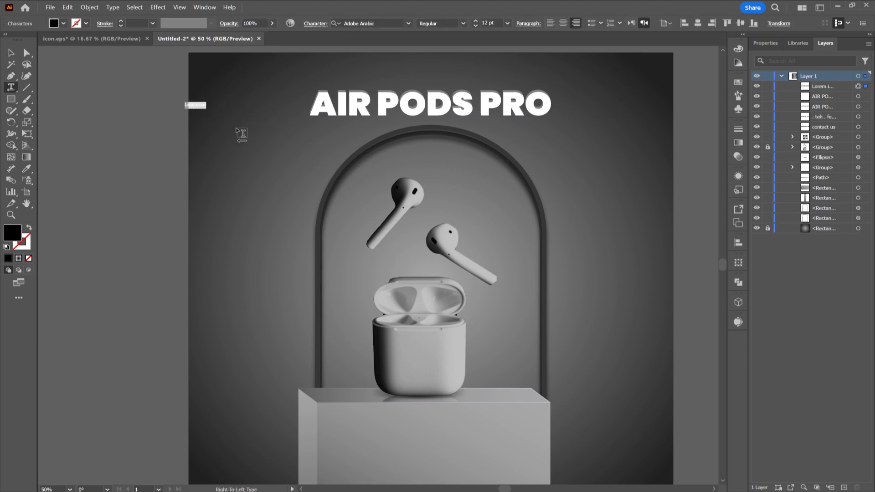
left_click(506, 23)
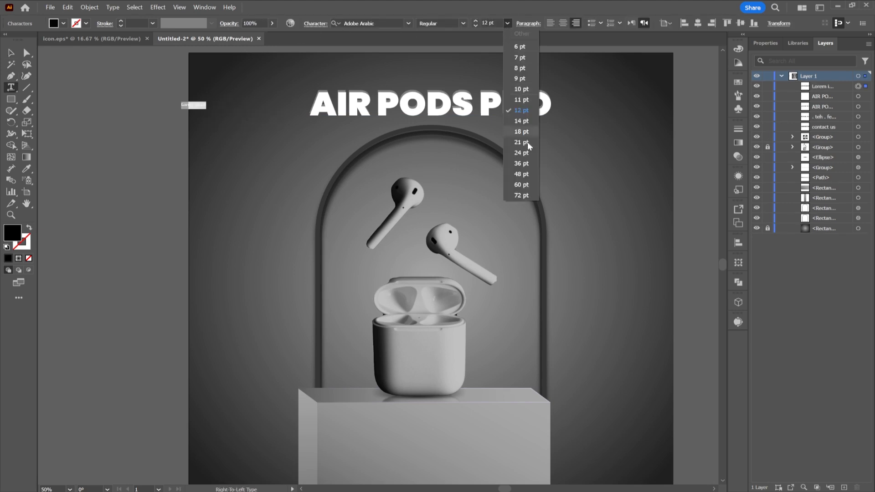
left_click(523, 186)
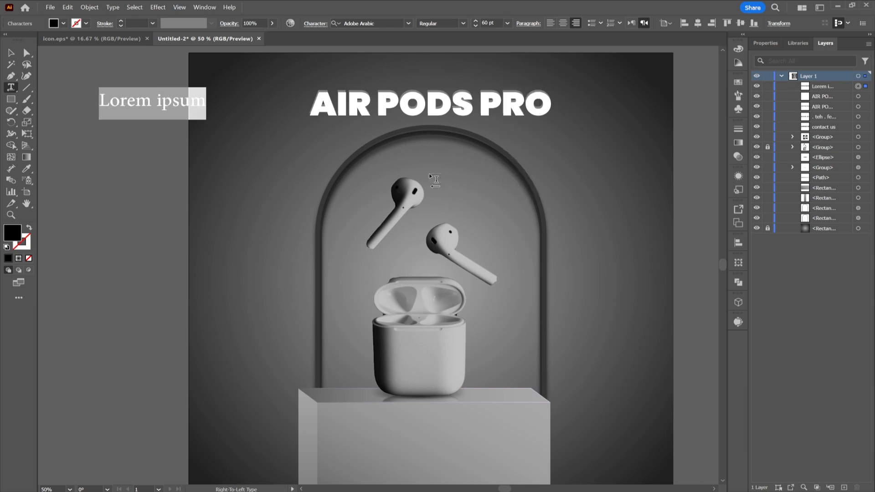
type("desi")
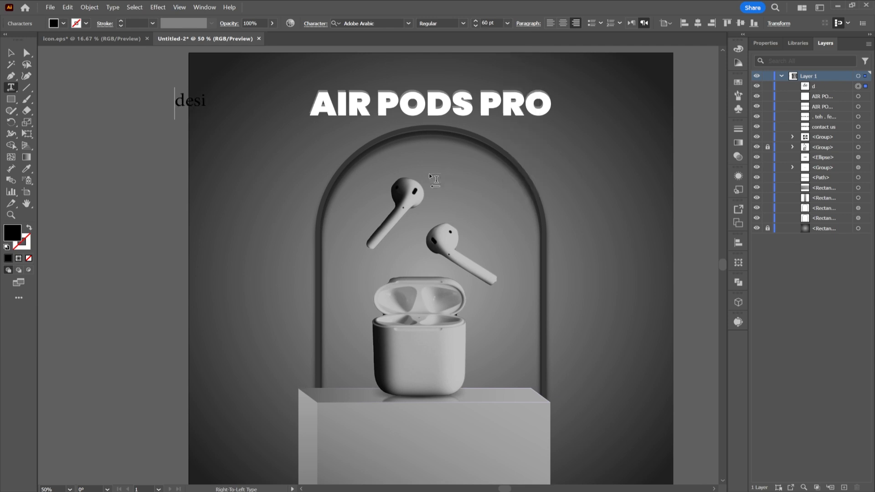
type("resh")
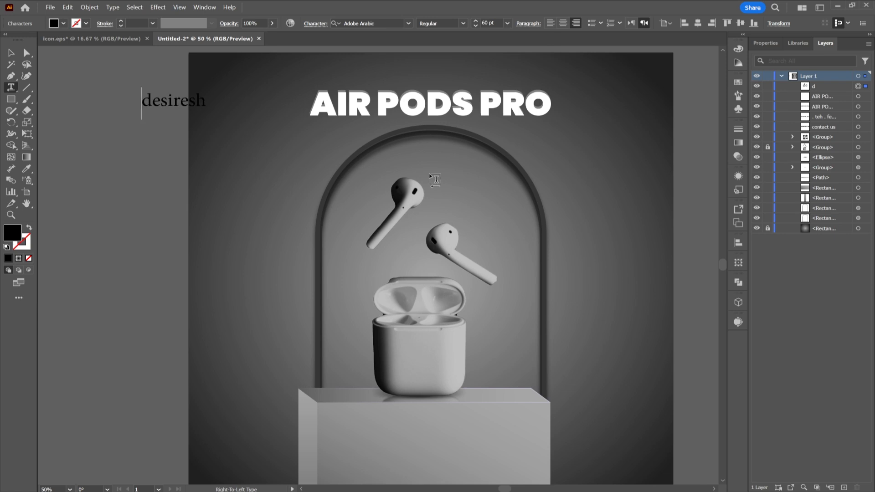
type("oping")
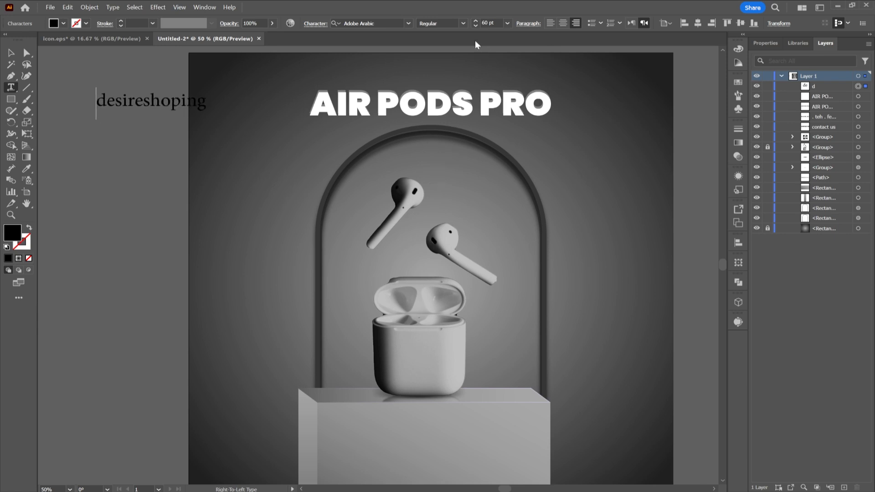
Set the desireshoping text in the Pipe Light font and turn on All Caps
key("ctrl+a")
left_click(380, 20)
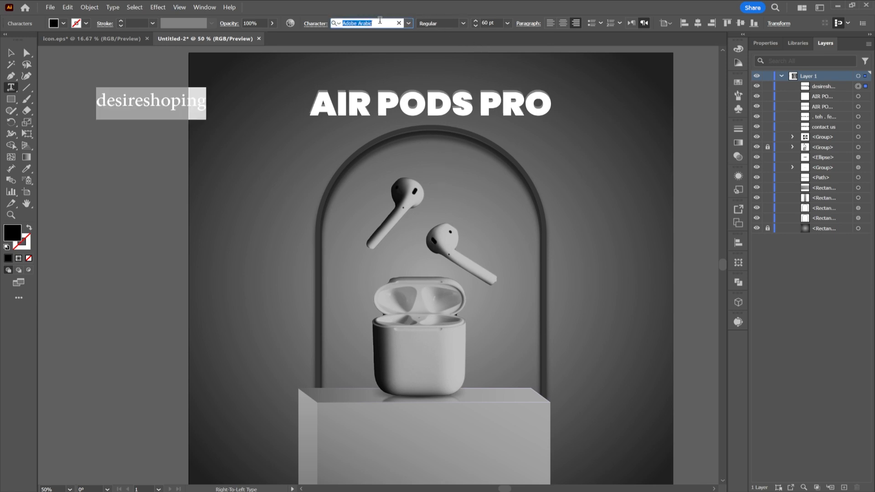
type("pi")
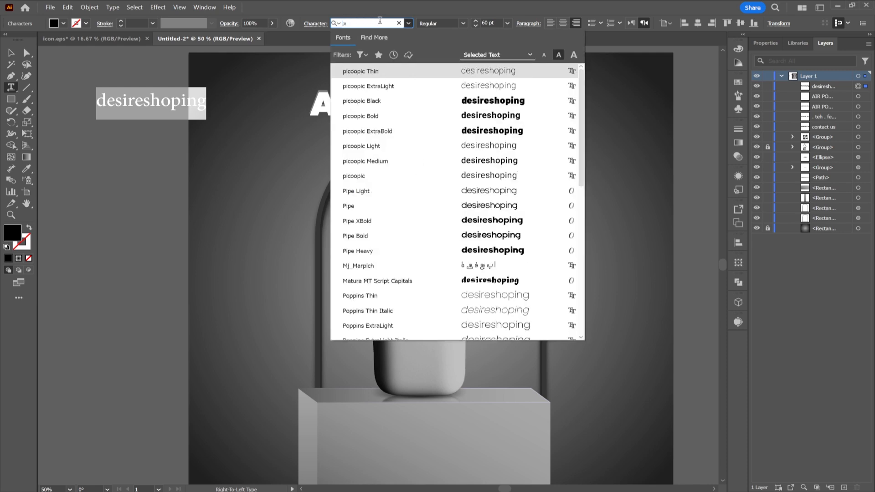
type("p")
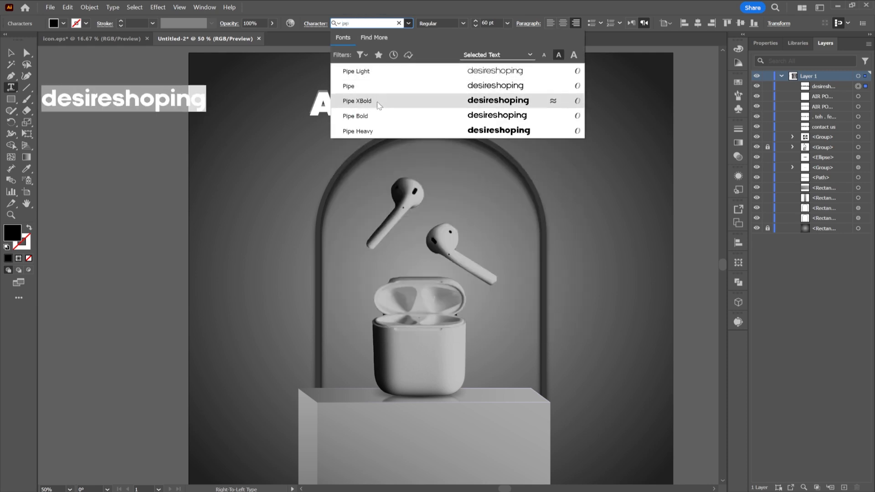
left_click(390, 71)
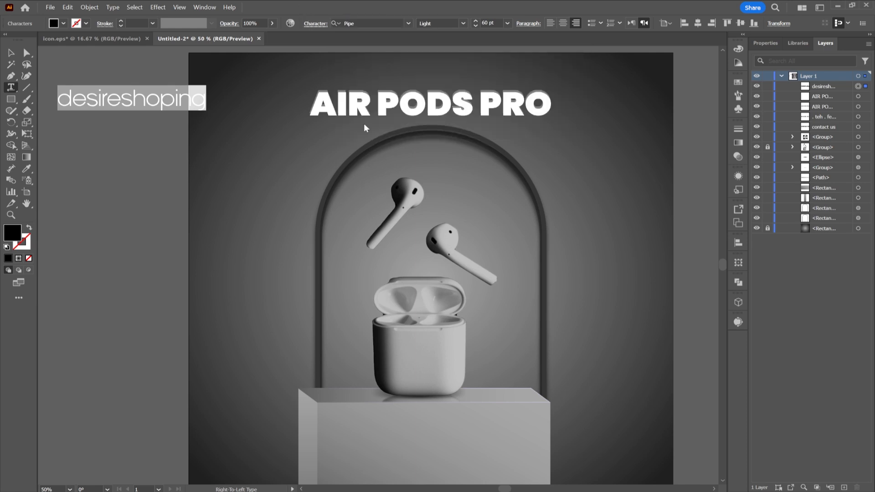
key("ctrl+t")
left_click(229, 124)
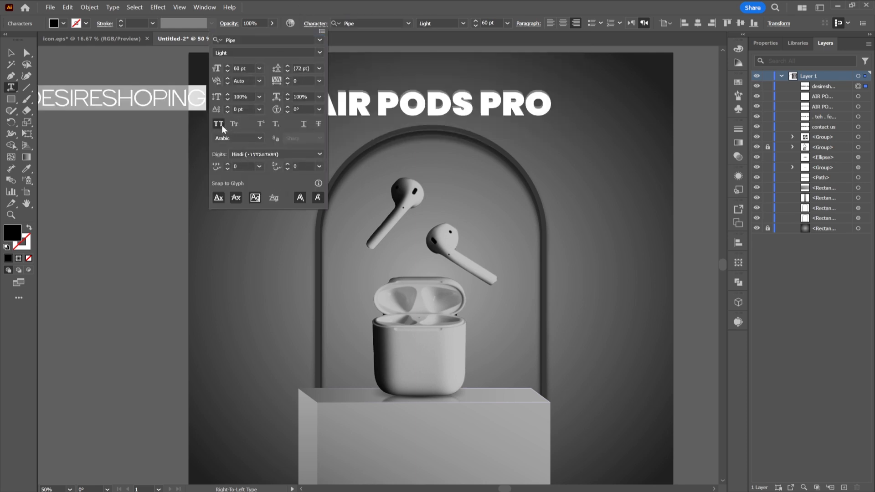
key("ctrl+t")
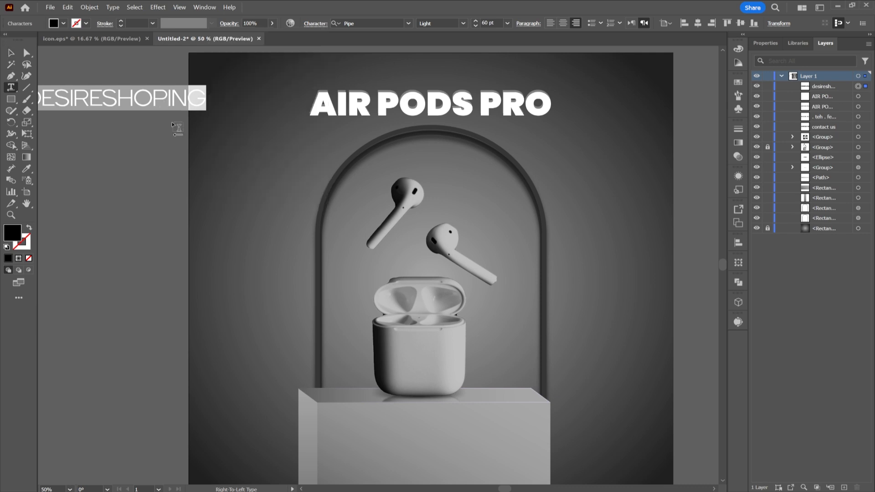
Scale the DESIRESHOPING text down to about 28 pt and center it horizontally on the artboard above the AIR PODS PRO title
left_click(11, 52)
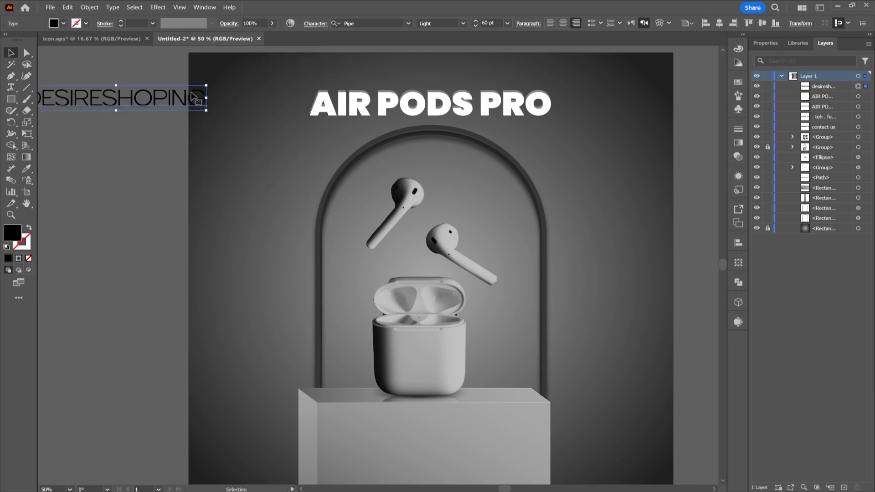
left_click_drag(116, 85, 255, 76)
left_click_drag(320, 72, 282, 74)
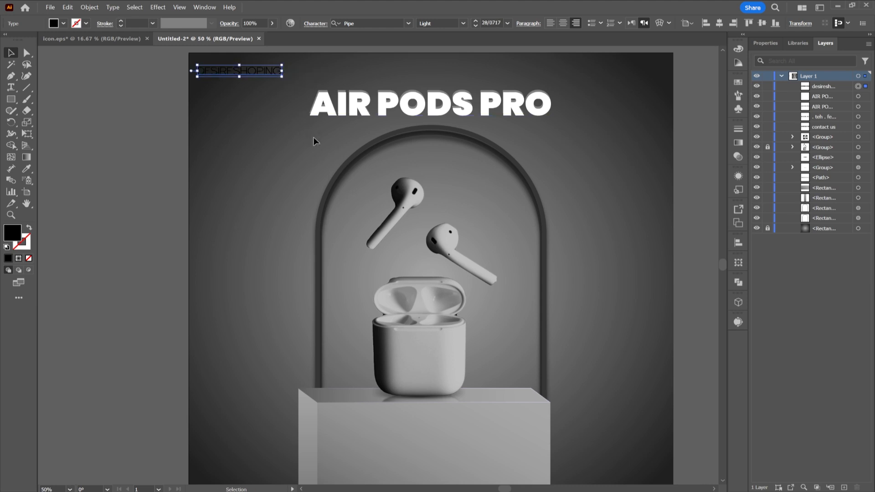
key("space")
left_click_drag(422, 171, 482, 165)
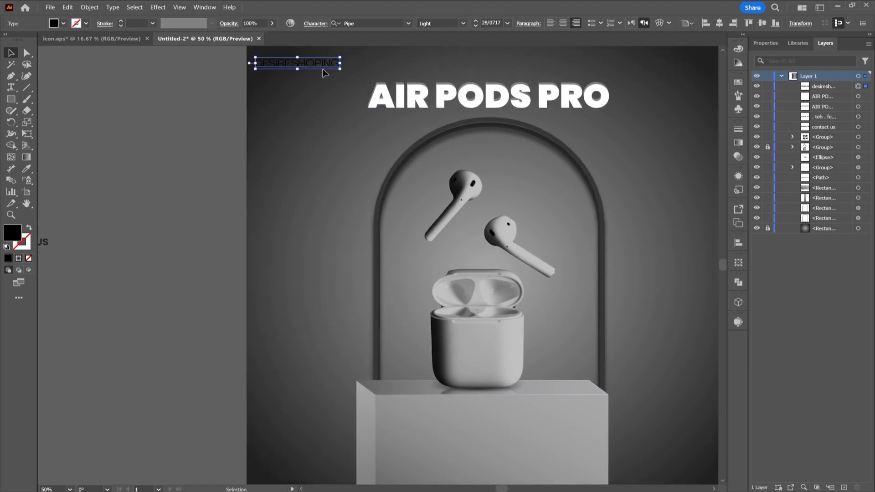
left_click_drag(340, 63, 333, 63)
left_click_drag(328, 66, 521, 70)
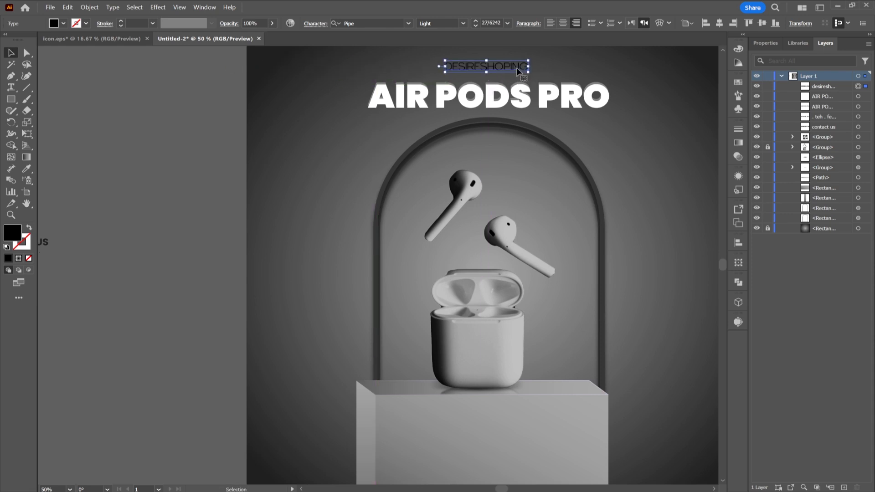
left_click(720, 23)
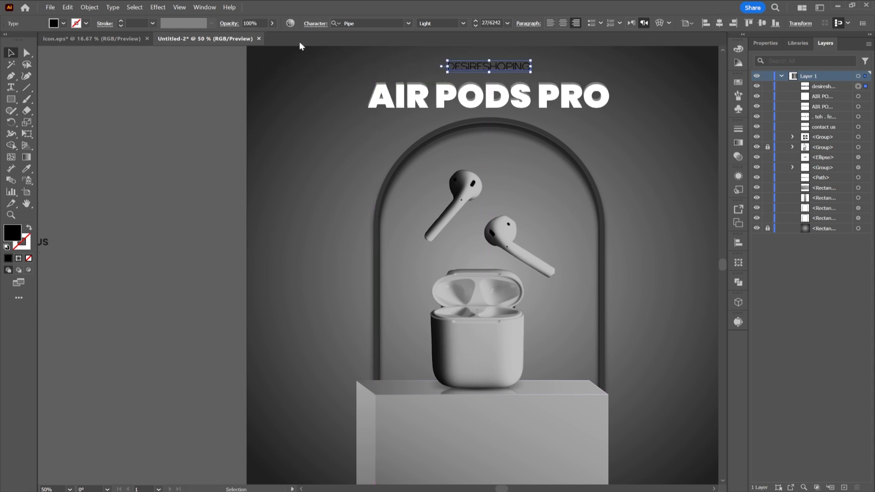
Fill the DESIRESHOPING text with white and move it slightly down, closer to the title
left_click(67, 21)
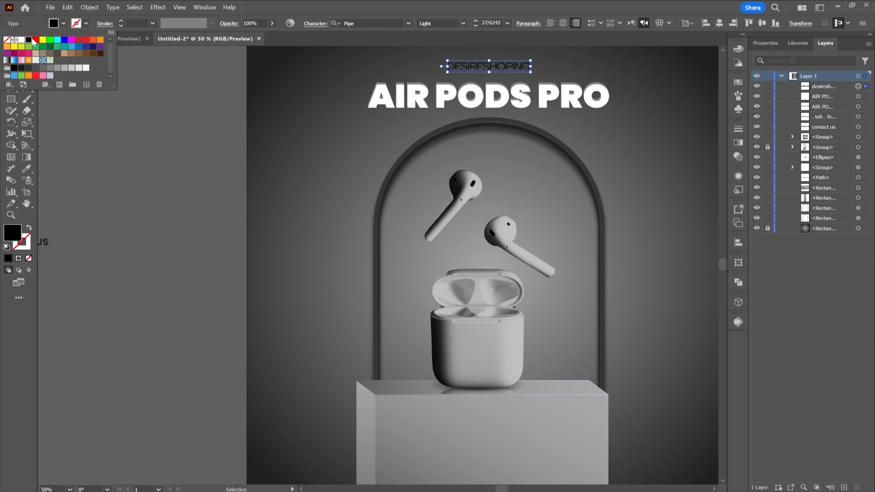
left_click(21, 40)
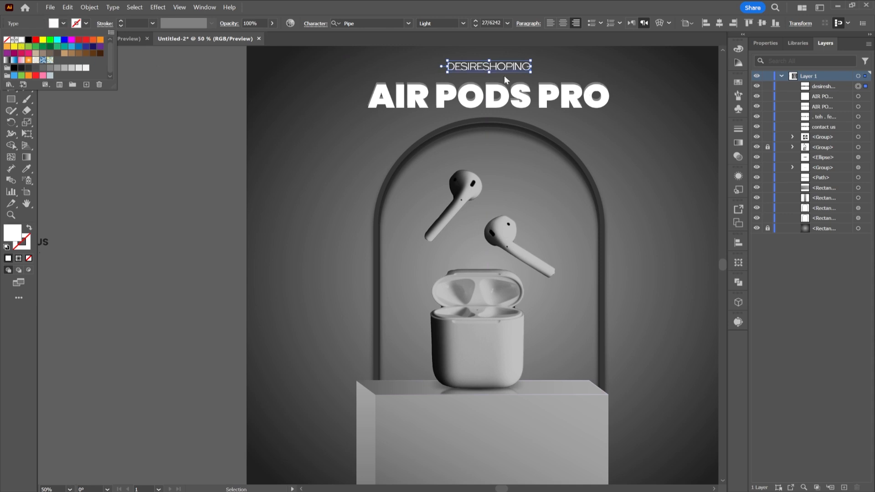
left_click(504, 68)
left_click_drag(504, 69, 507, 69)
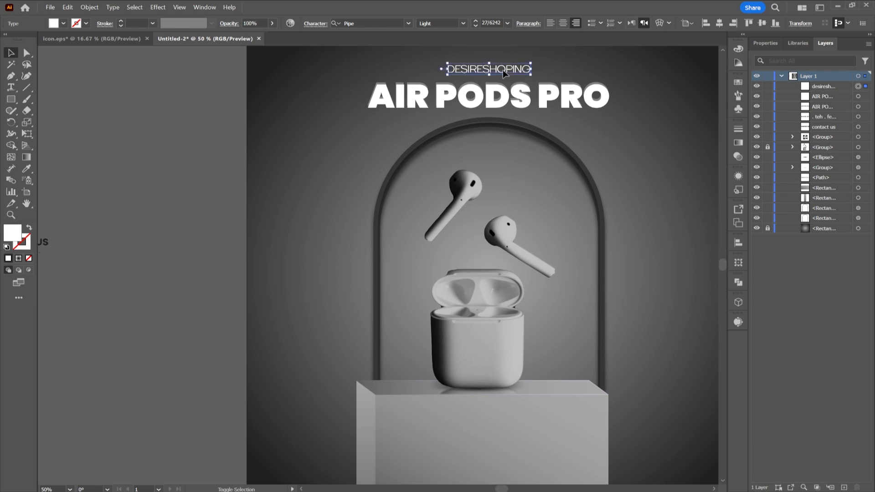
left_click(209, 116)
Move the QR code onto the lower-right corner of the podium's front face and enlarge it proportionally
left_click_drag(525, 185, 463, 159)
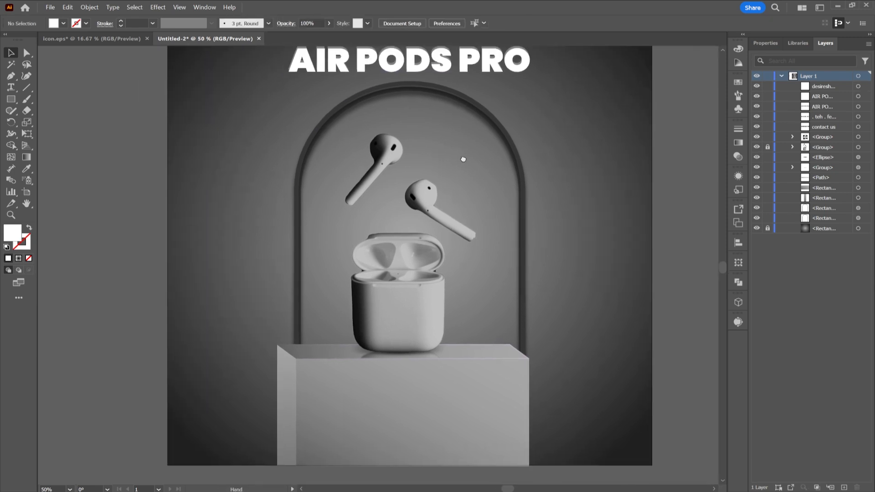
key("ctrl+minus")
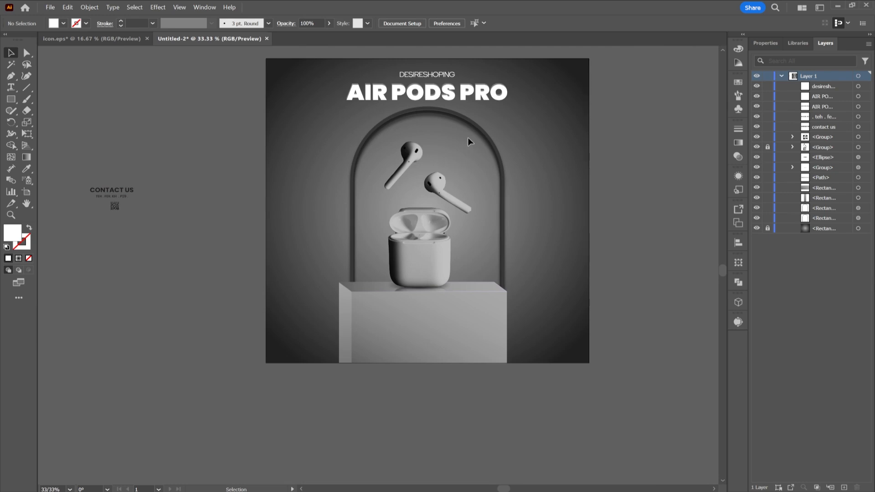
left_click(115, 207)
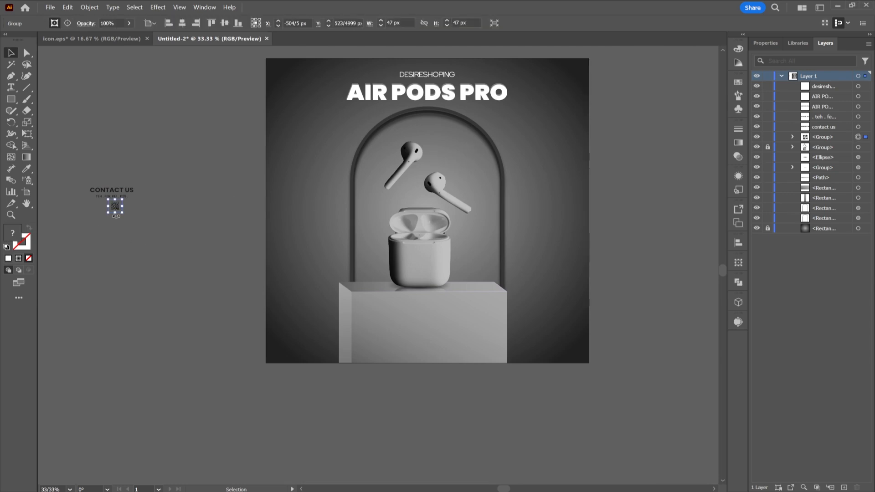
left_click_drag(118, 211, 497, 351)
scroll(496, 352, "up", 3)
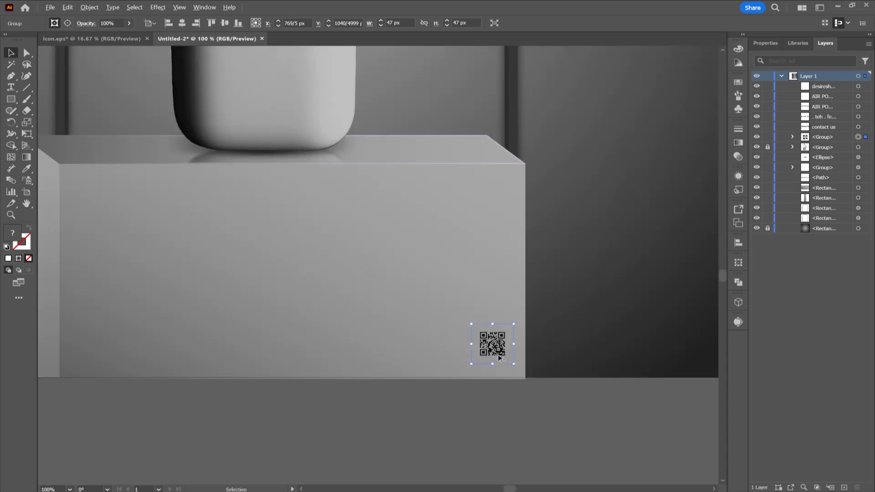
left_click_drag(471, 324, 426, 300)
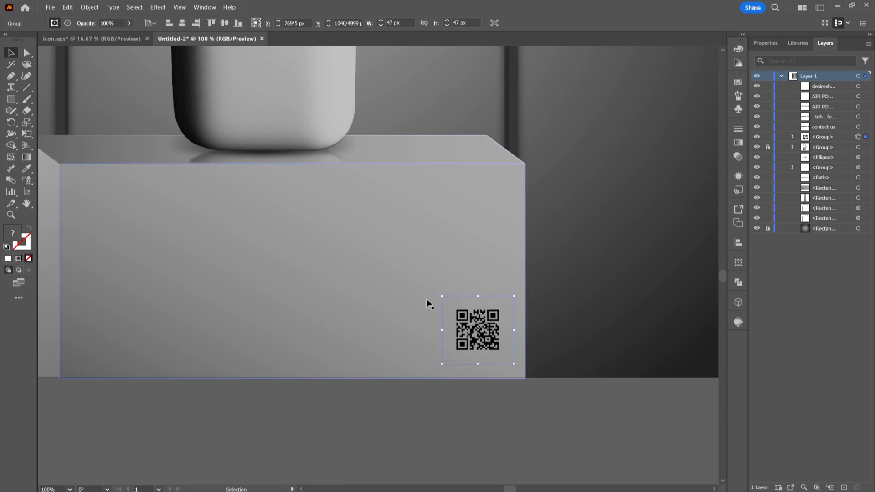
left_click(469, 412)
Move the CONTACT US heading and its address line into the artboard's lower-right area beside the podium and fill both with white
scroll(369, 384, "down", 3)
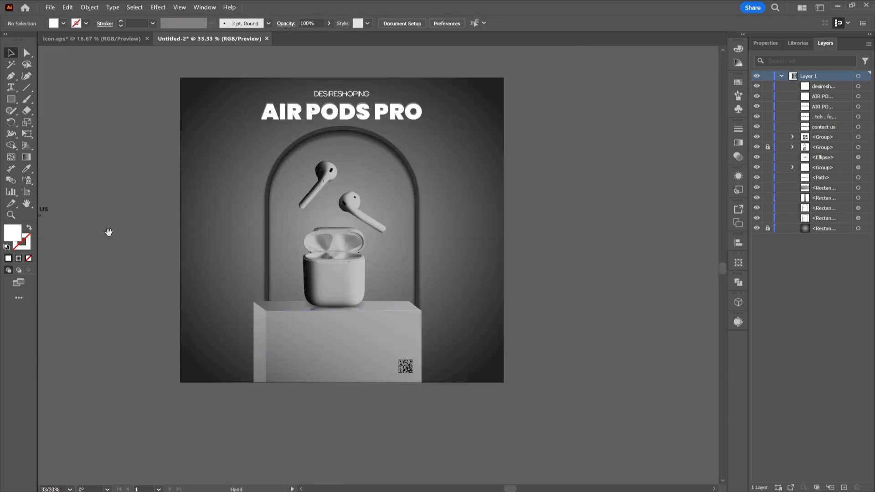
left_click_drag(108, 233, 170, 220)
left_click_drag(64, 197, 516, 354)
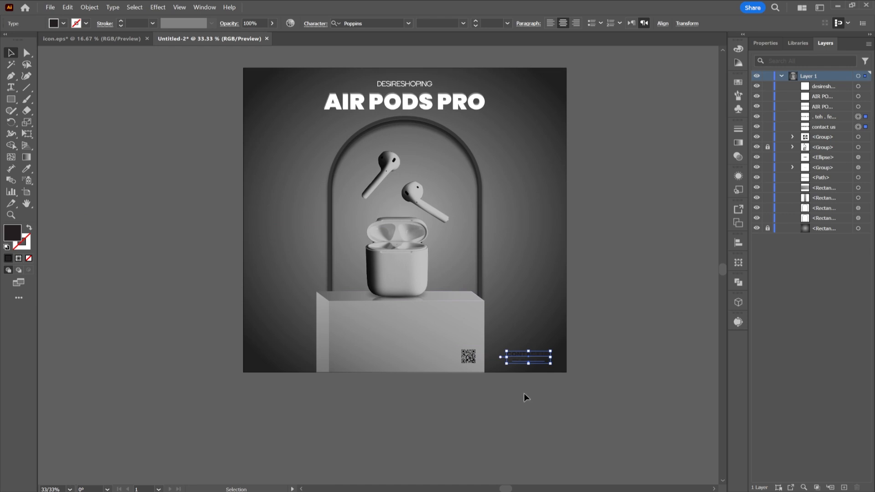
scroll(523, 383, "up", 3)
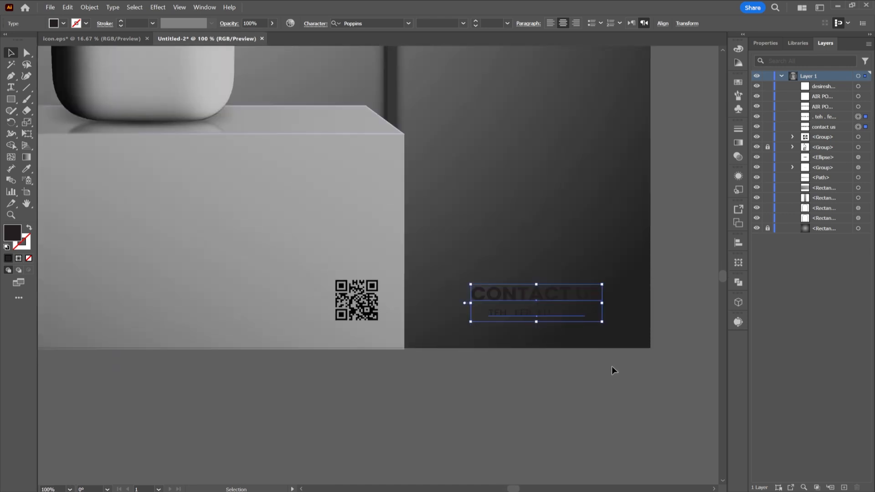
left_click(64, 24)
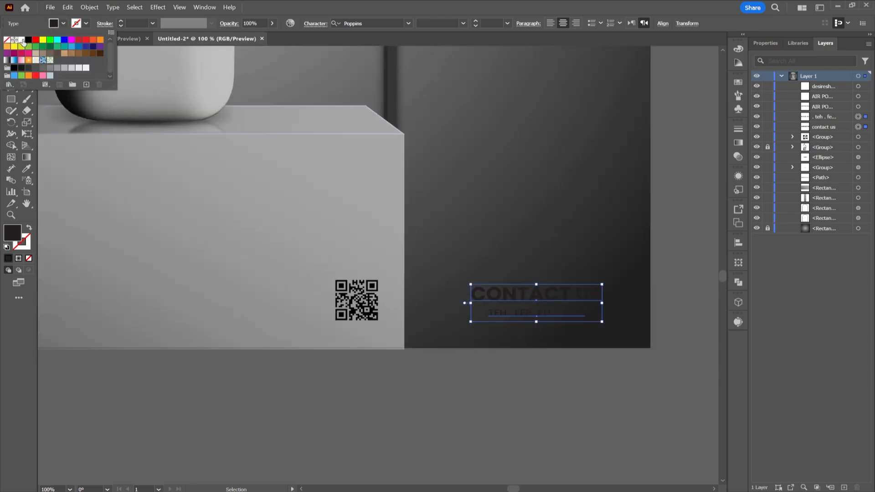
left_click(23, 42)
key("Escape")
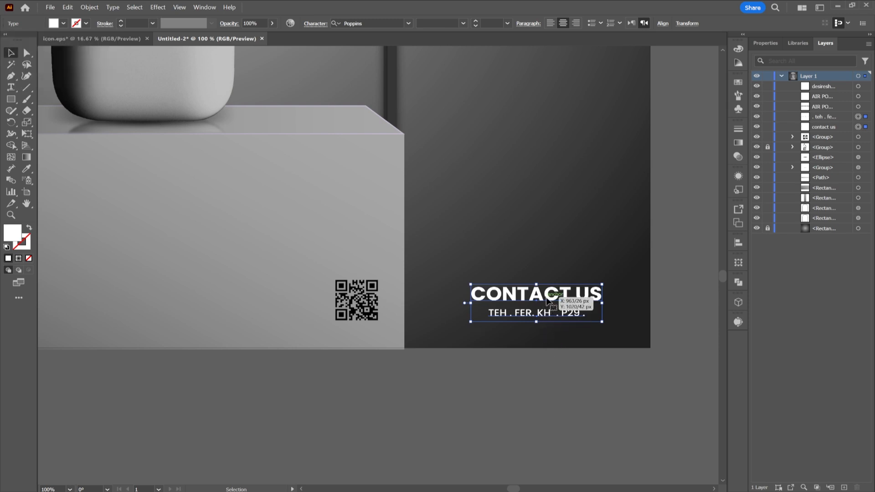
left_click_drag(548, 301, 548, 262)
Copy the white phone and website lines with their icons from the icon.eps document
scroll(507, 285, "down", 1)
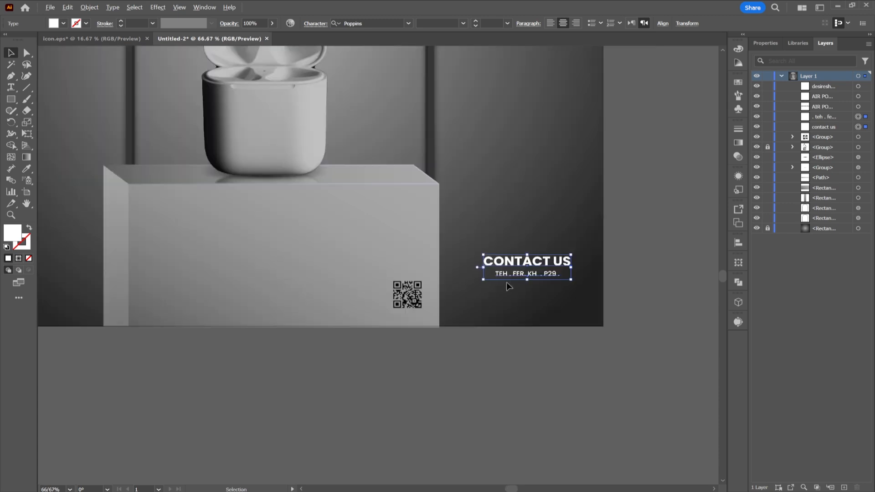
left_click(116, 40)
scroll(108, 71, "up", 2)
scroll(109, 71, "up", 1)
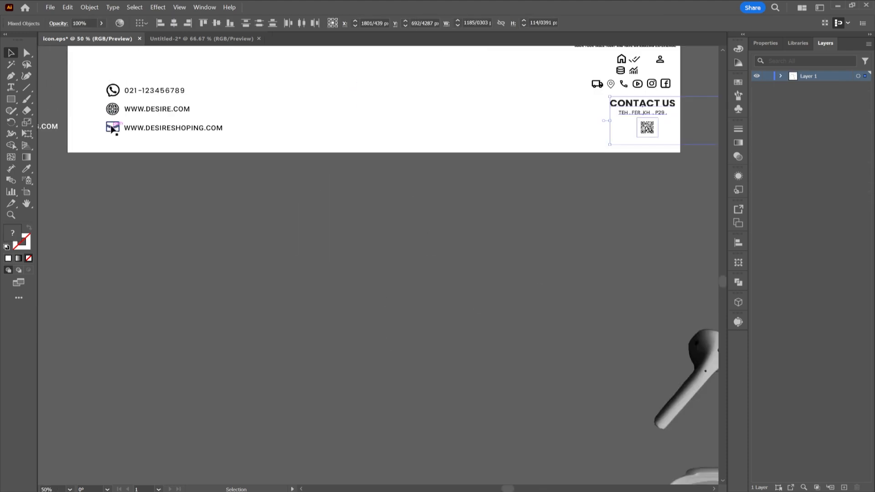
scroll(164, 118, "left", 4)
left_click(219, 165)
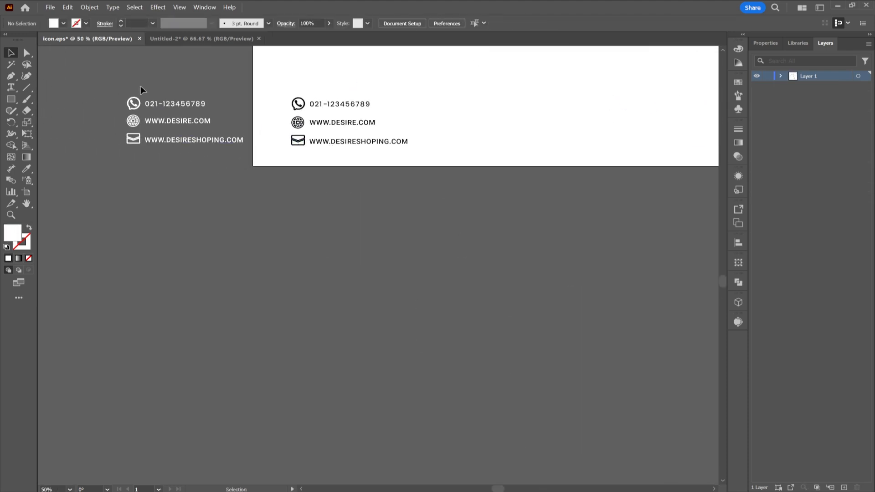
left_click(195, 125)
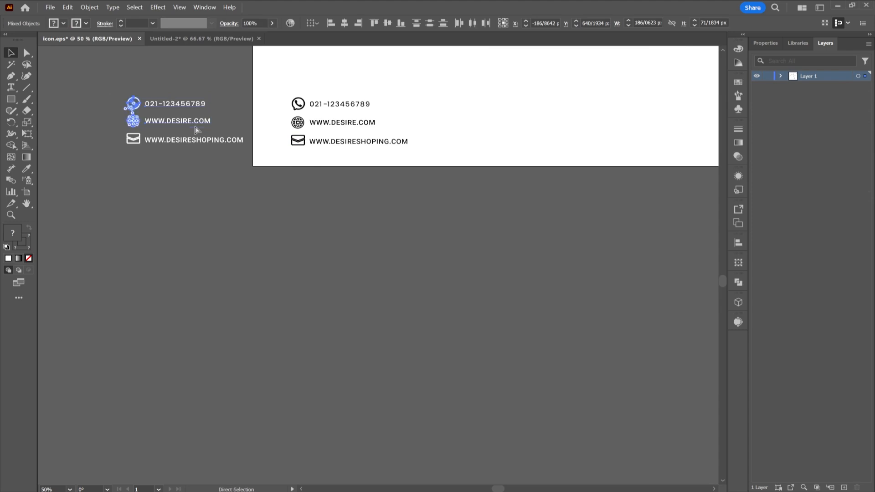
Paste the phone and website lines into the Untitled-2 design, place them below the address line and scale them down proportionally
left_click(179, 36)
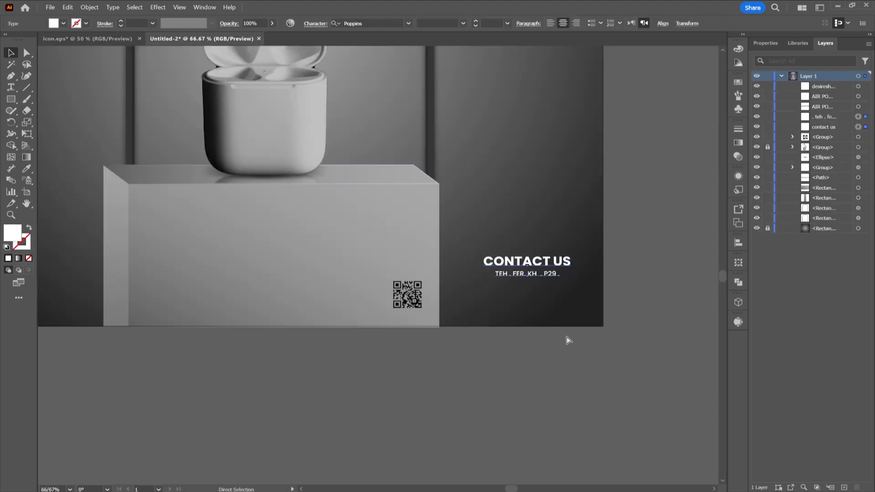
key("ctrl+v")
left_click_drag(386, 287, 502, 313)
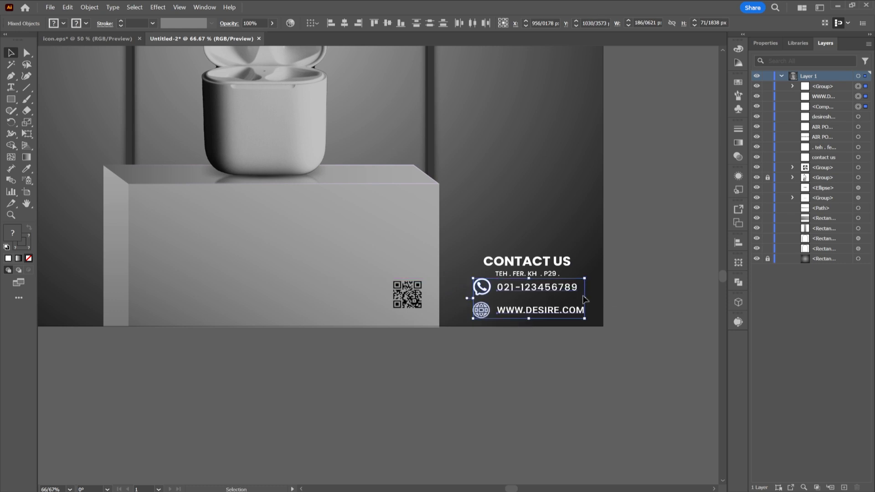
left_click_drag(584, 298, 559, 298)
Enlarge the CONTACT US heading and its address line together and shift them slightly up above the phone line
left_click(535, 273)
left_click(524, 261, "shift")
left_click_drag(484, 270, 460, 268)
left_click_drag(538, 261, 543, 255)
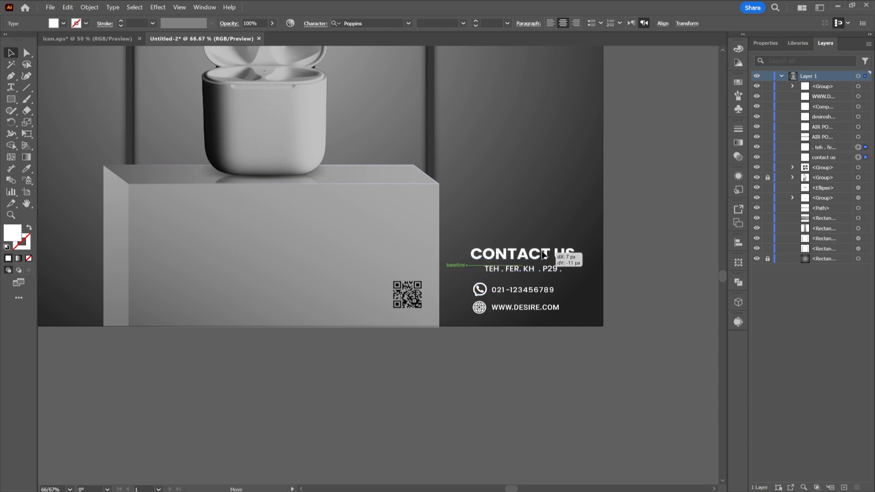
left_click(565, 374)
scroll(458, 338, "down", 3)
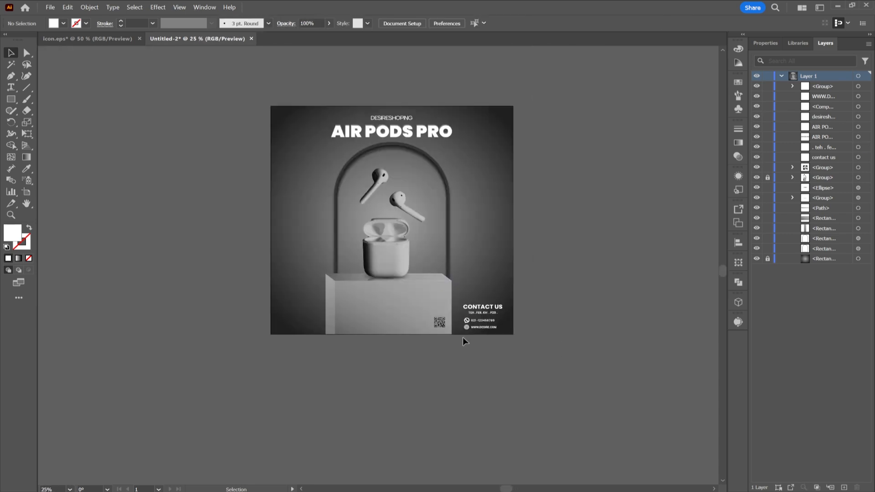
Select the whole contact block, including heading, address, phone, website and icons, and enlarge it proportionally to about 205 × 141 px
scroll(476, 328, "up", 4)
left_click(497, 302)
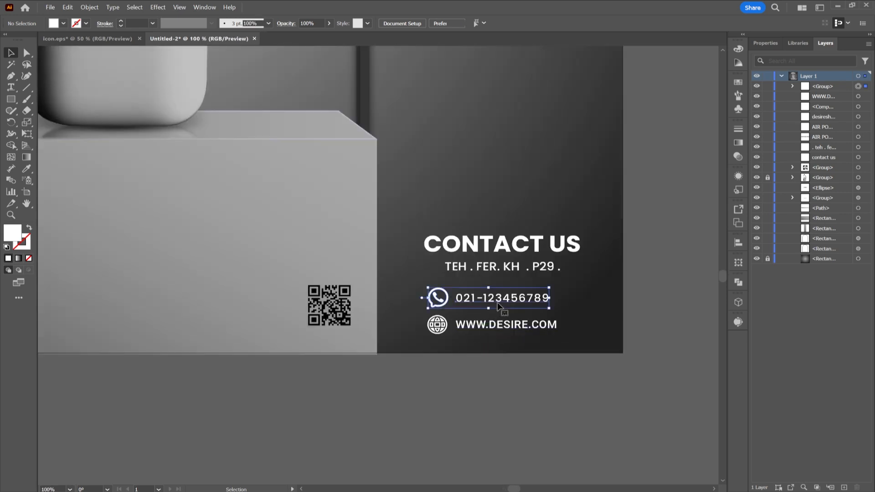
left_click(511, 322, "shift")
left_click(437, 318, "shift")
left_click(484, 269, "shift")
left_click(494, 246, "shift")
left_click_drag(502, 232, 503, 215)
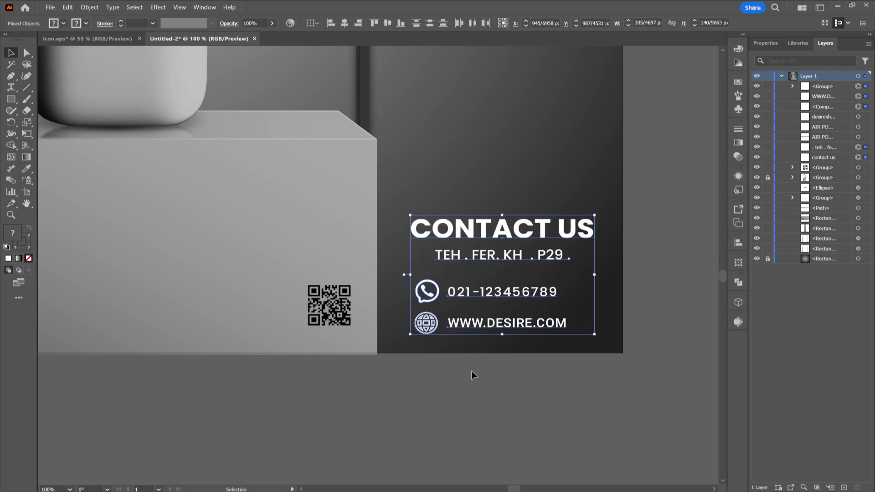
left_click(466, 386)
scroll(462, 391, "down", 3)
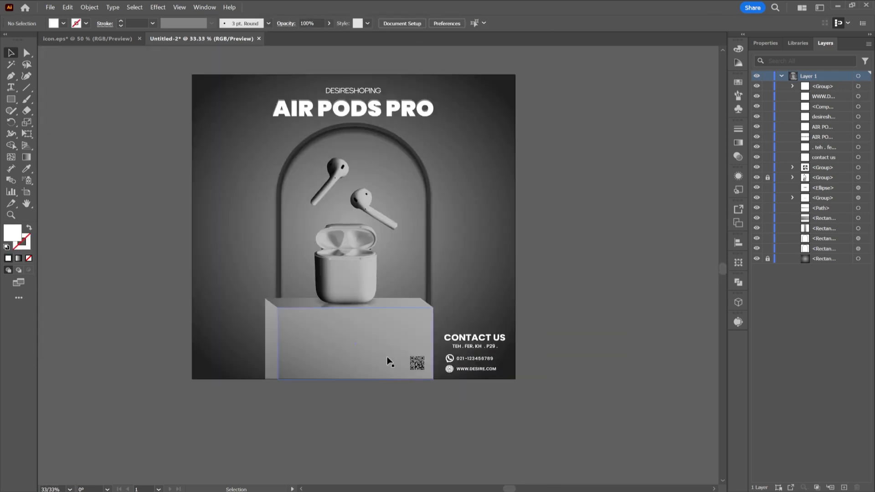
left_click_drag(579, 191, 634, 222)
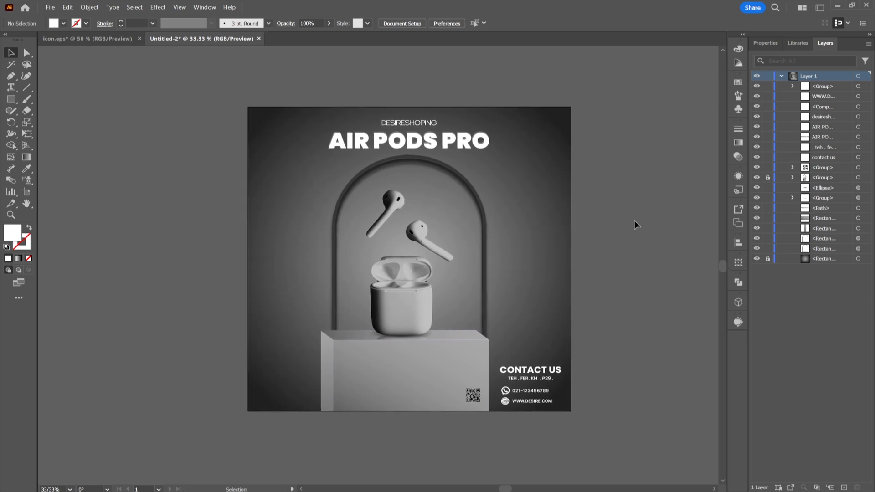
left_click_drag(11, 99, 36, 121)
left_click_drag(329, 254, 359, 289)
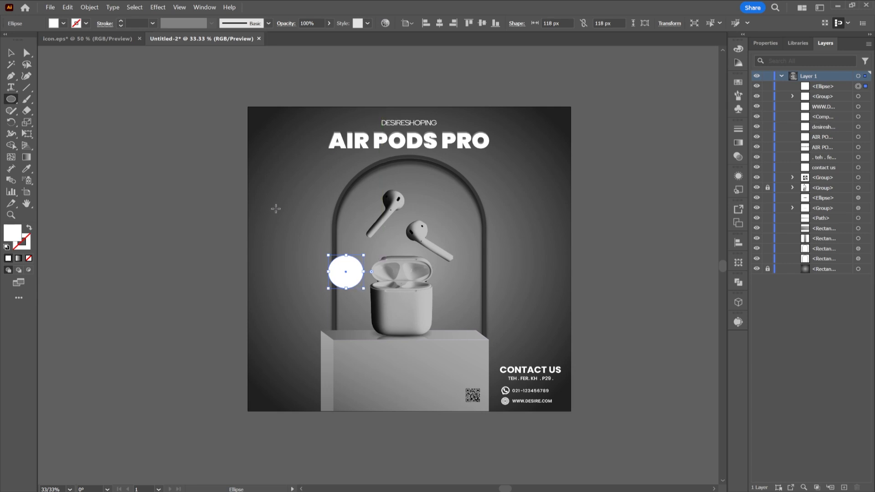
key("ctrl")
key("ctrl+z")
Draw a white square about 144 px wide beside the artboard and fully round every corner except the upper-right one into a teardrop
left_click_drag(12, 101, 50, 99)
left_click_drag(151, 236, 194, 275)
left_click(27, 53)
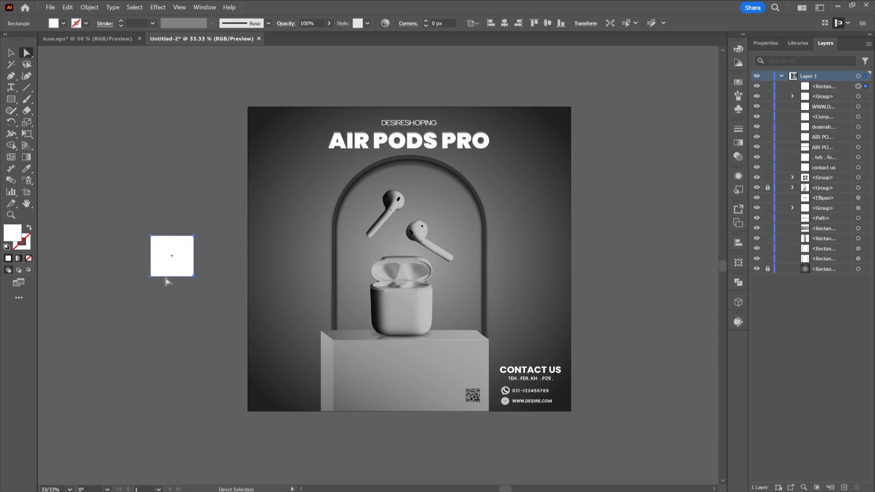
left_click_drag(127, 204, 184, 232)
left_click(10, 53)
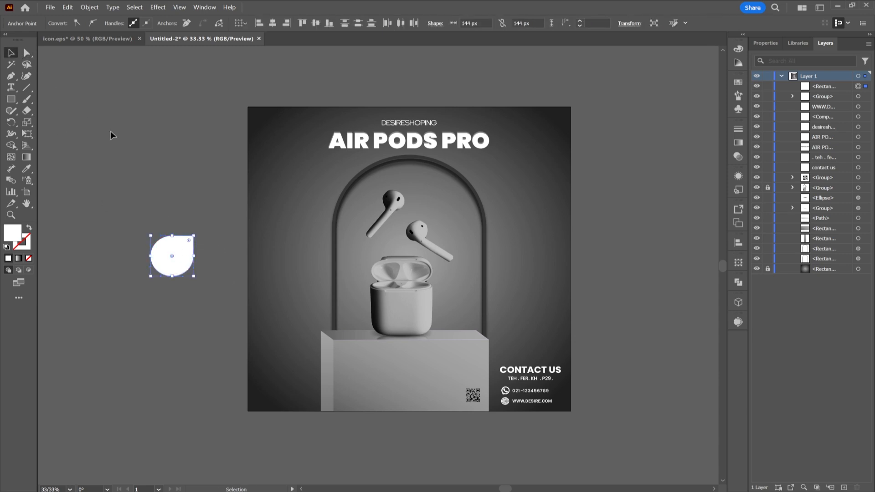
Place the teardrop beside the case with its tip rotated toward the open lid and scale it down to about 103 px
left_click_drag(196, 233, 357, 266)
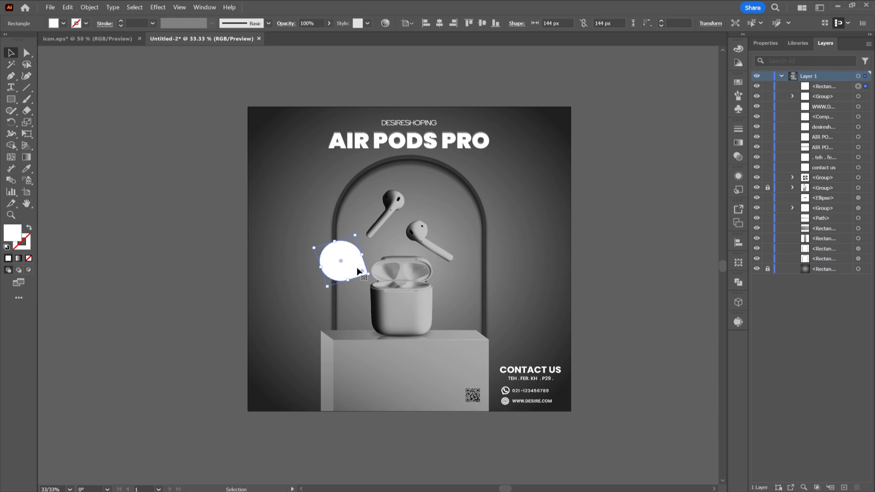
left_click_drag(368, 275, 326, 261)
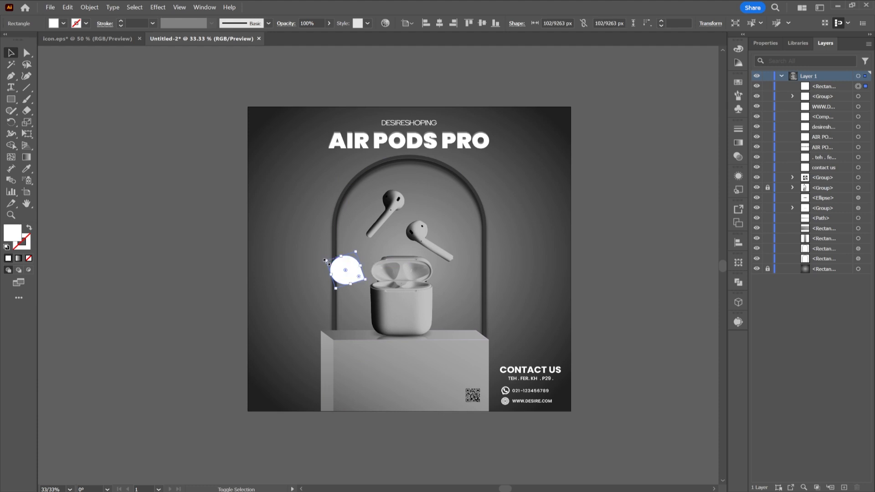
left_click(166, 227)
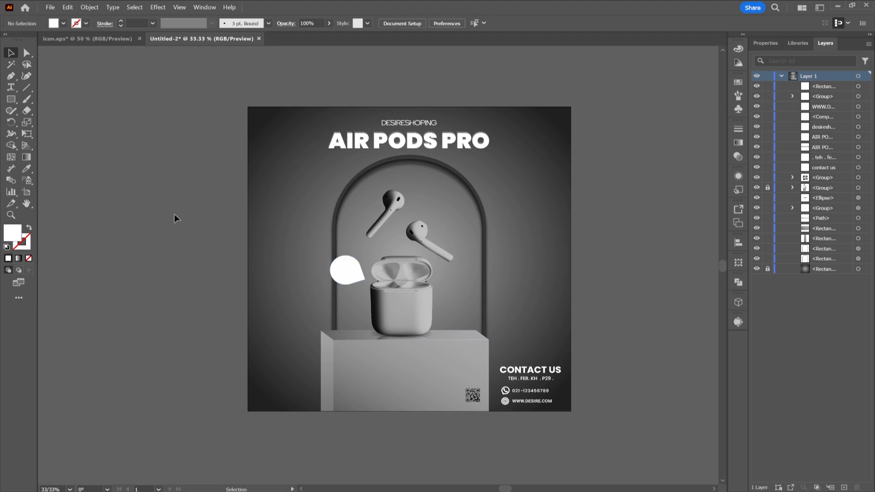
Add the text %50OFF outside the artboard and set its paragraph direction to left-to-right
left_click(11, 87)
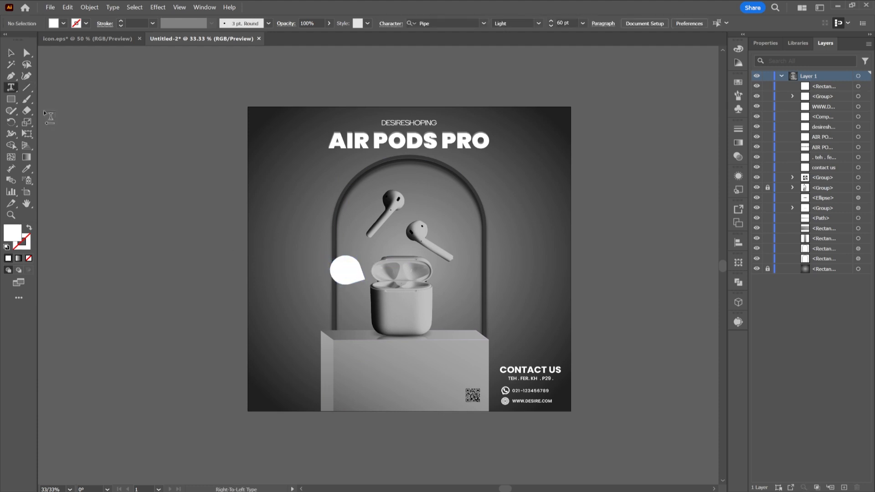
left_click(197, 291)
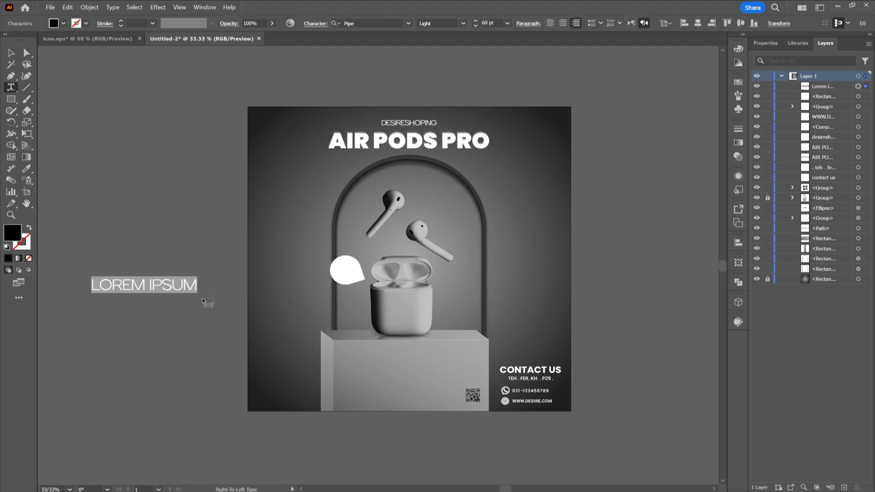
type("%")
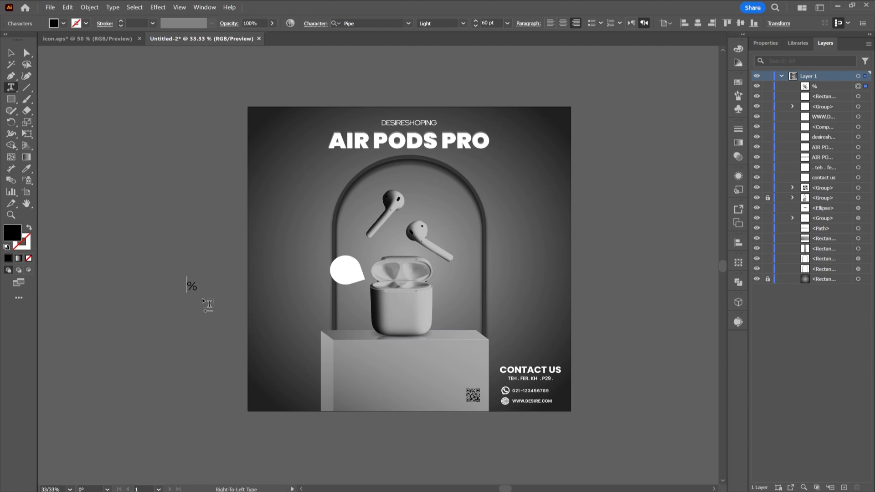
type("50")
type("%")
type("O")
type("FF")
left_click(15, 53)
left_click(632, 23)
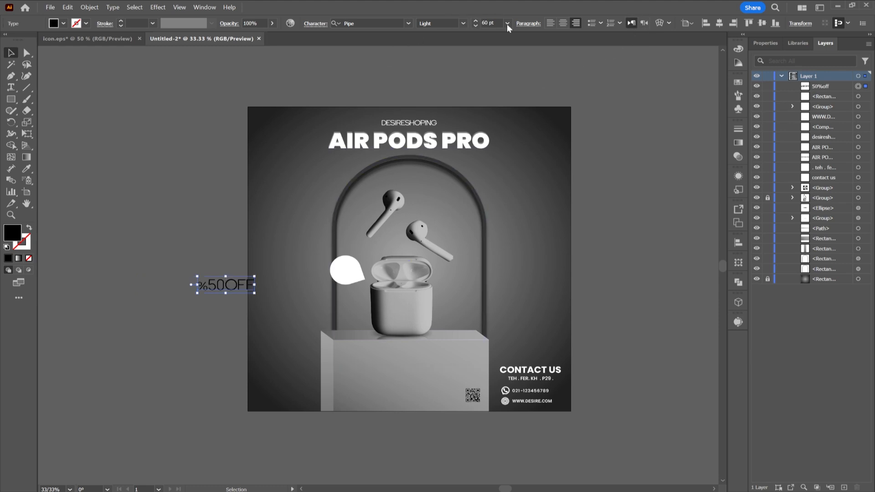
Place the %50OFF text on the white teardrop, scaled down to about 24.5 pt and tilted along the teardrop's direction
left_click_drag(231, 288, 355, 281)
scroll(354, 282, "up", 2)
scroll(355, 281, "up", 2)
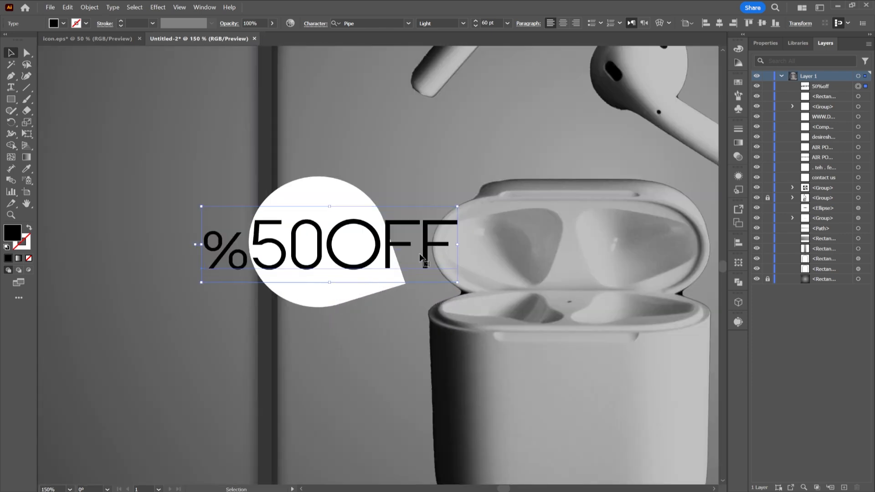
left_click_drag(459, 245, 332, 248)
left_click_drag(285, 262, 350, 261)
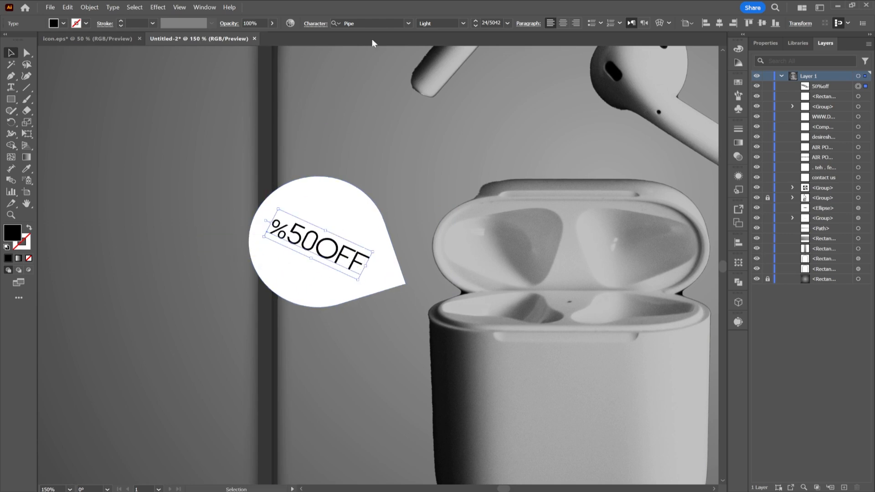
Set the %50OFF text to the XBold style of the Pipe font
left_click(379, 22)
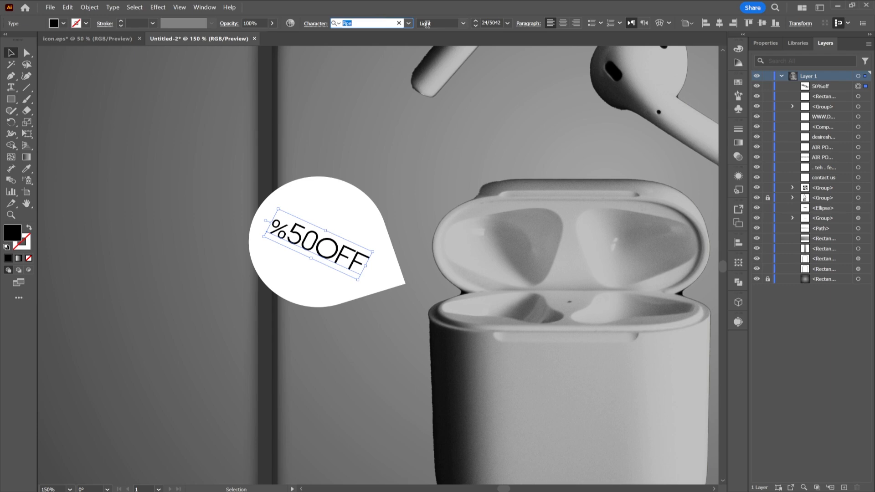
left_click(462, 23)
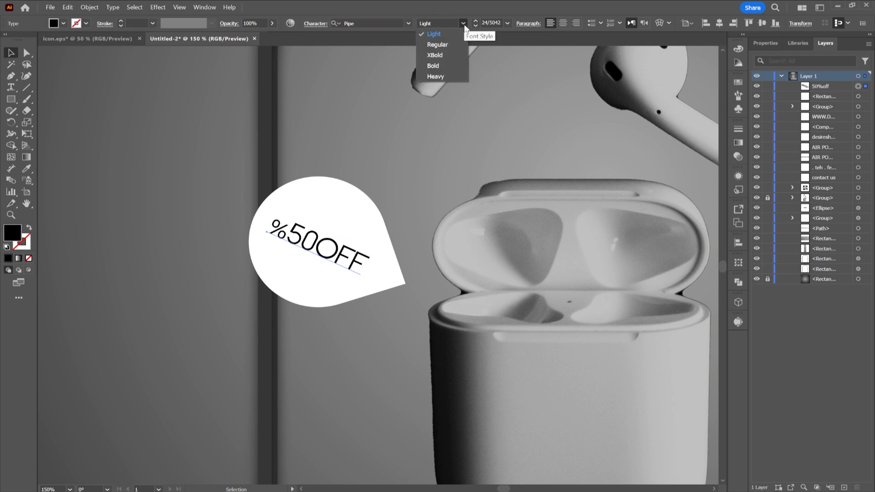
left_click(444, 56)
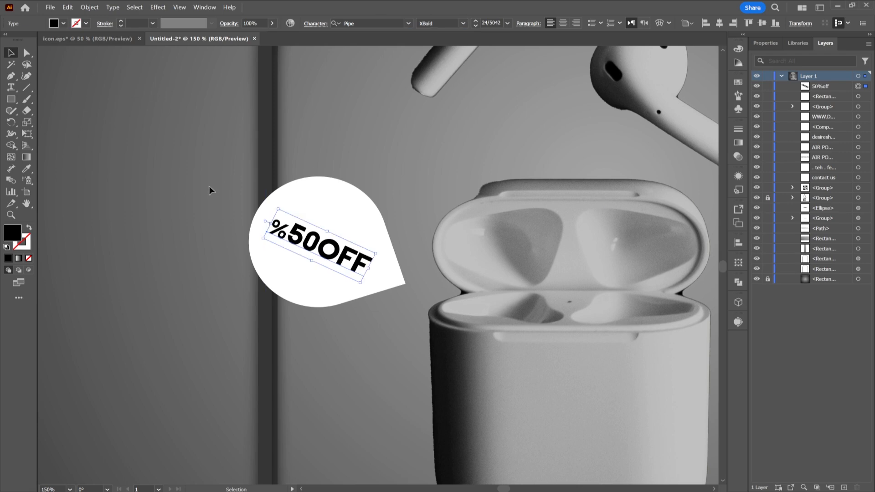
left_click(222, 229)
scroll(246, 259, "down", 3)
scroll(254, 268, "down", 1)
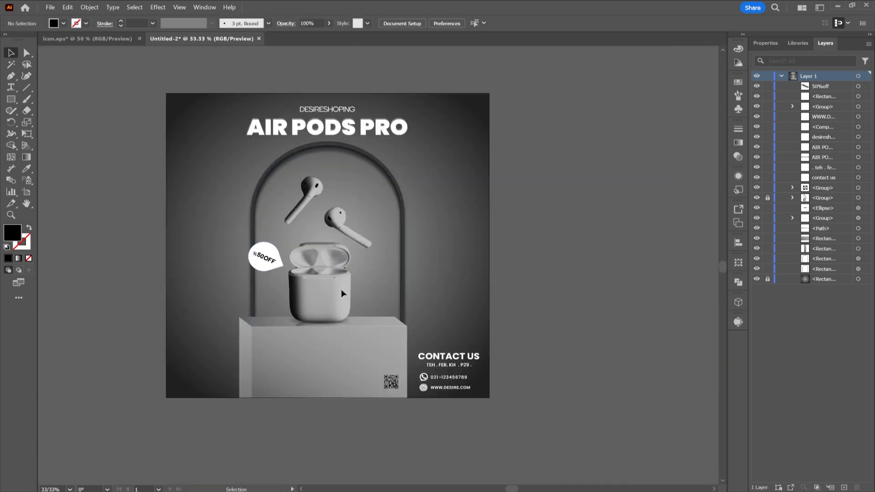
left_click_drag(556, 213, 631, 226)
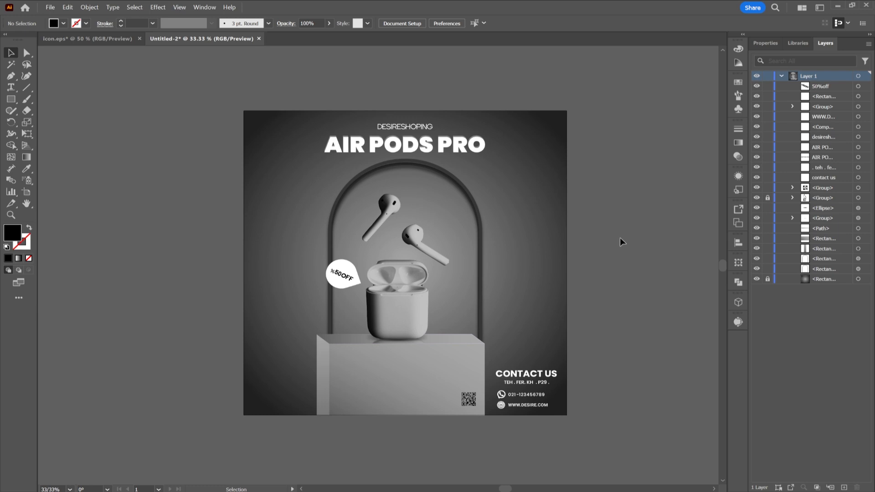
scroll(627, 232, "right", 5)
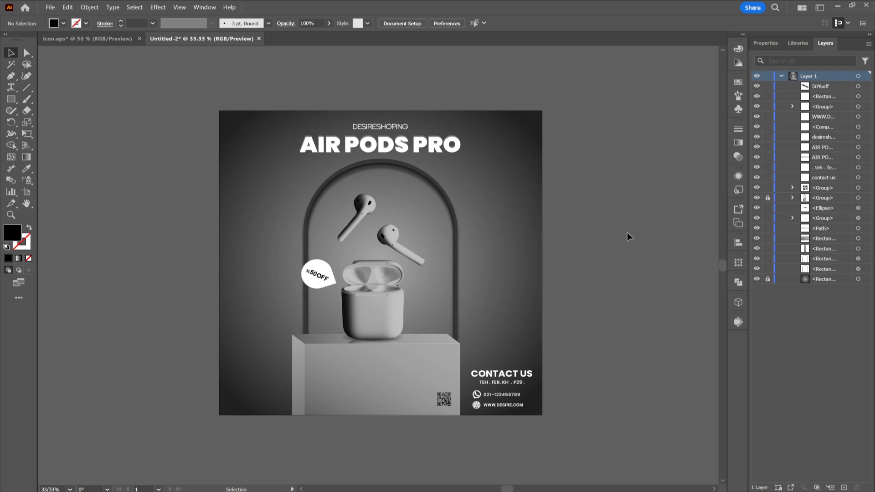
Apply a Multiply drop shadow to the white teardrop with 75% opacity, 0 px X offset, -1 px Y offset and 5 px blur
left_click(187, 274)
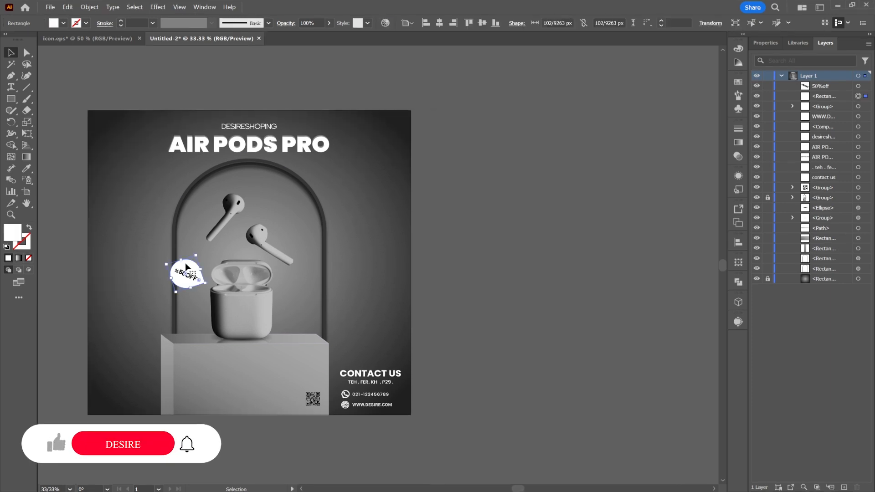
left_click(157, 6)
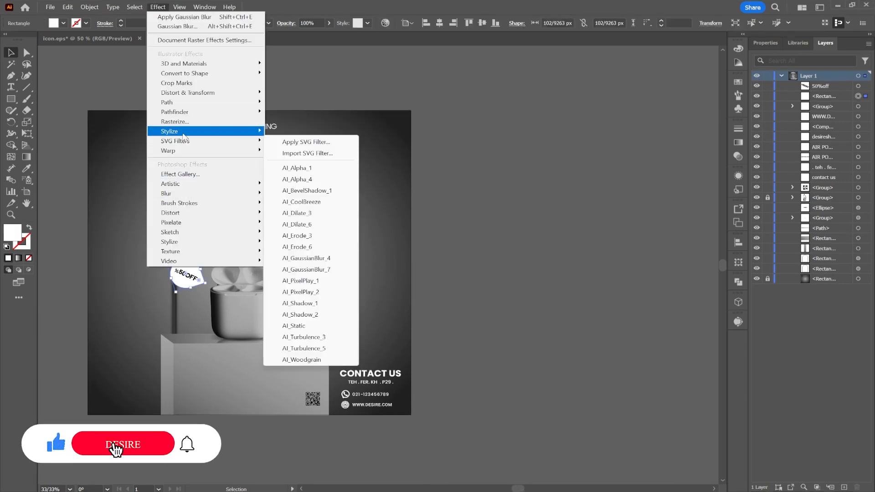
left_click(301, 133)
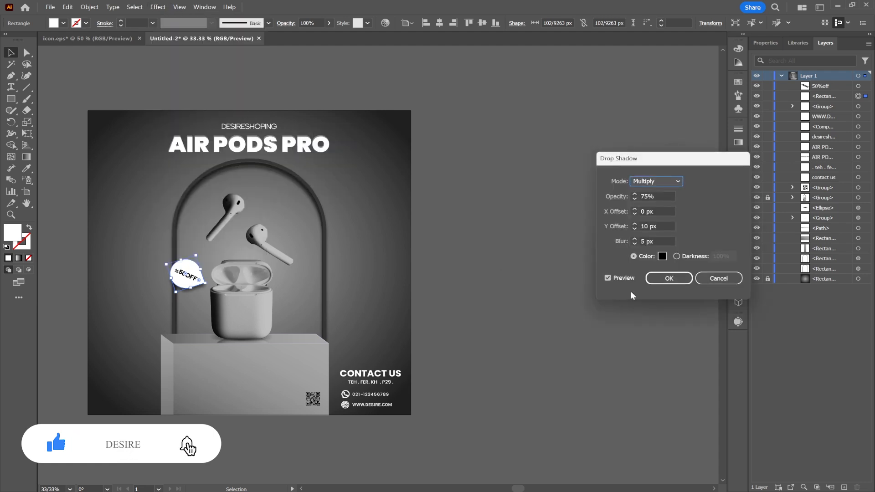
double_click(642, 211)
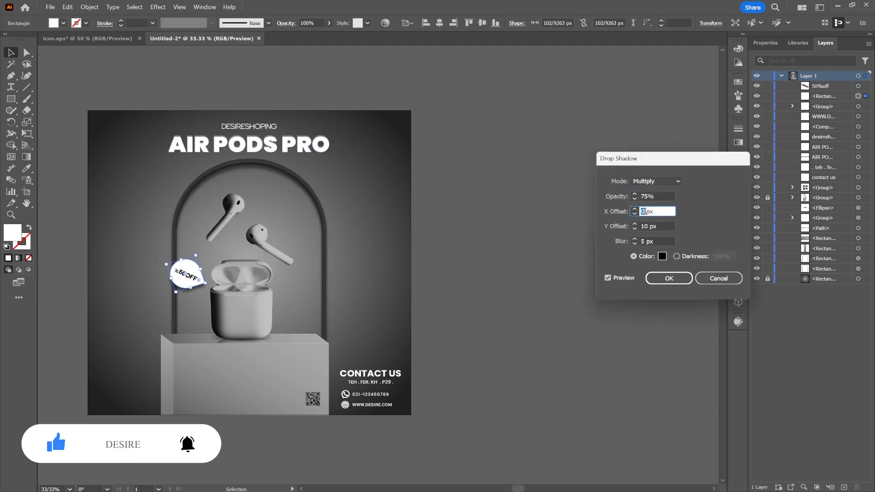
double_click(642, 227)
type("0")
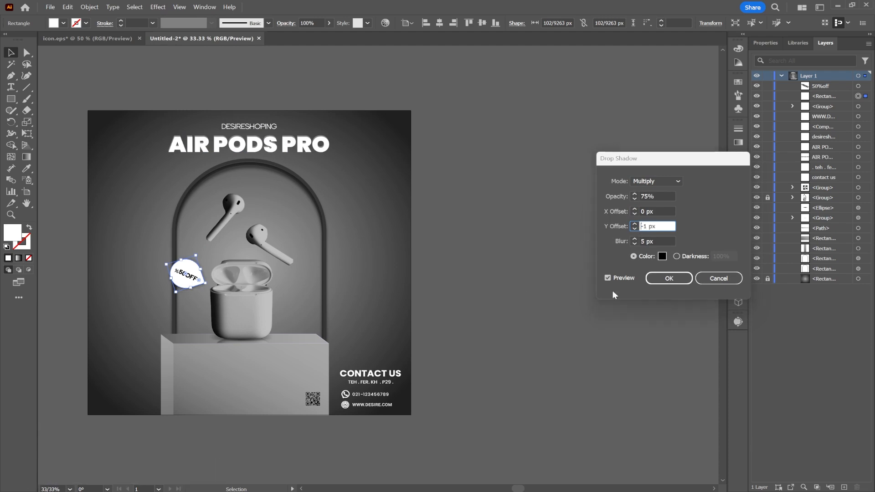
key("Return")
Fill the teardrop with a white-to-black radial gradient and shift its midpoint toward black, to about 86%
left_click(737, 145)
left_click(671, 139)
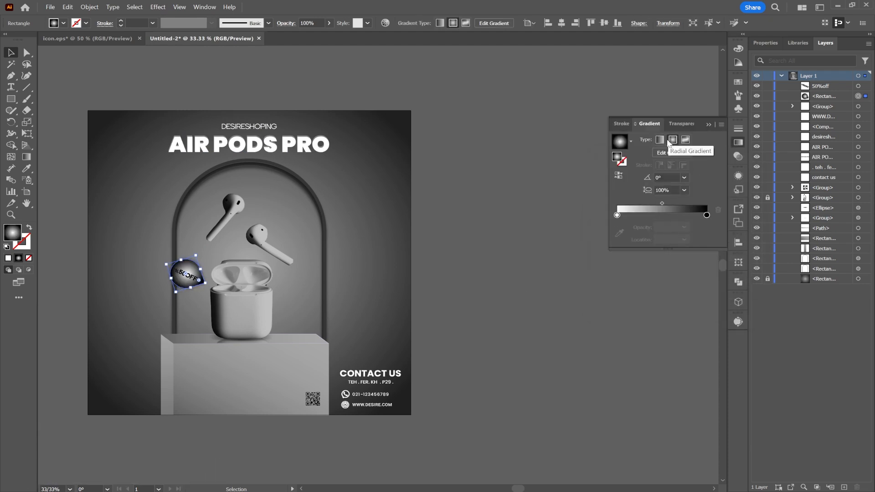
left_click_drag(663, 204, 693, 205)
Reshape the teardrop's radial gradient into an ellipse angled about -28° with a 48% aspect ratio, extending well past the teardrop's tip
key("g")
scroll(191, 273, "up", 4)
mouse_move(251, 280)
left_mouse_down()
mouse_move(266, 273)
mouse_move(252, 316)
mouse_move(249, 308)
left_mouse_up()
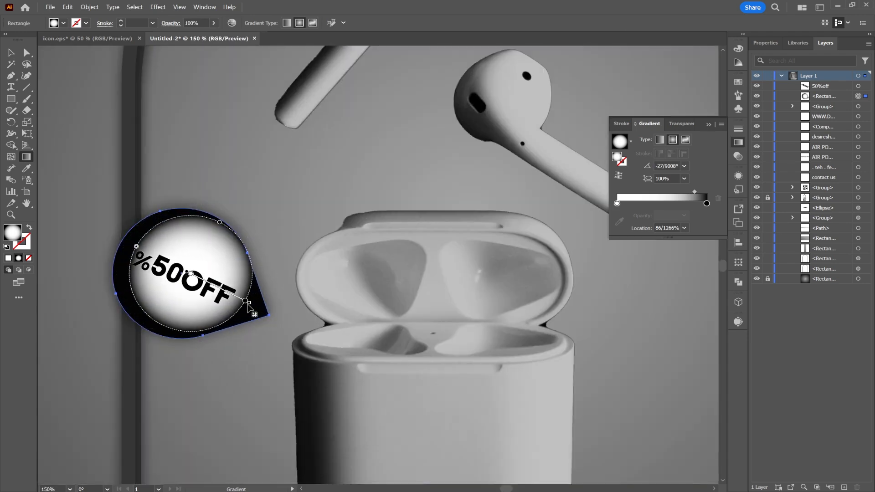
left_click_drag(220, 223, 182, 271)
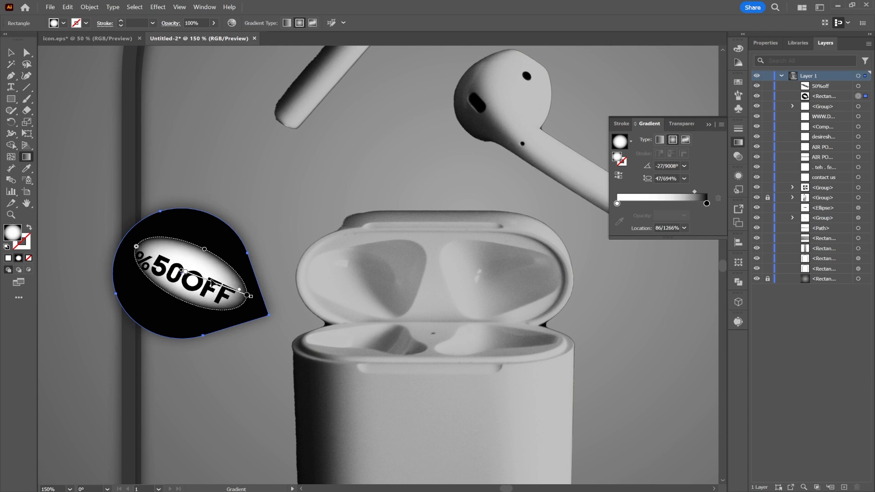
left_click_drag(250, 298, 326, 345)
left_click_drag(176, 268, 206, 288)
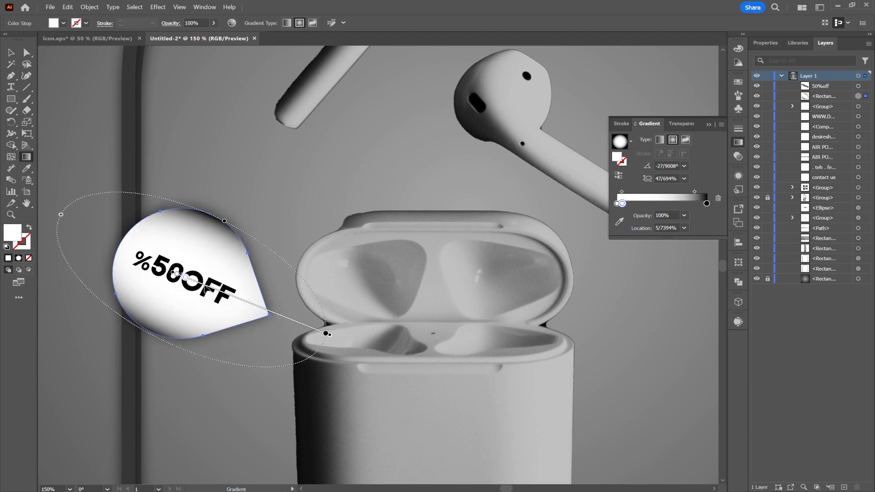
Remove the extra white stop from the teardrop's gradient and recolor the starting stop with light gray sampled from the open AirPods case
key("v")
left_click_drag(622, 215, 622, 223)
left_click(617, 215)
left_click(619, 233)
left_click(475, 273)
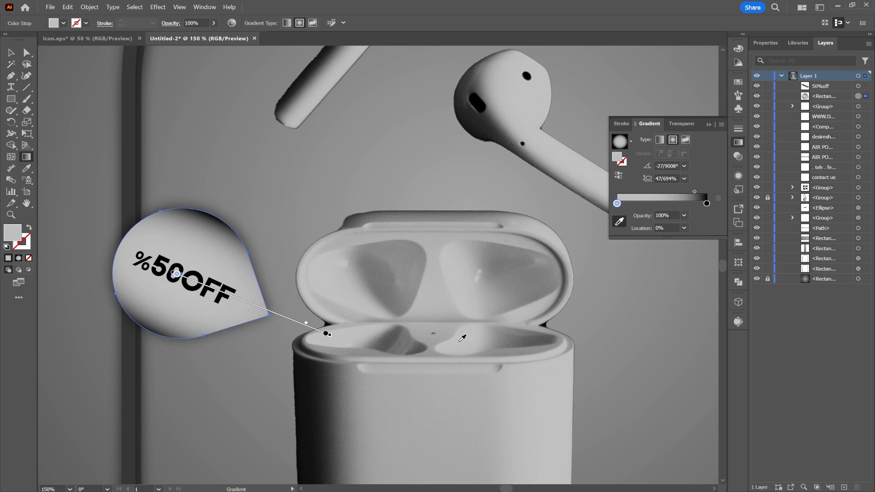
key("v")
left_click(331, 157)
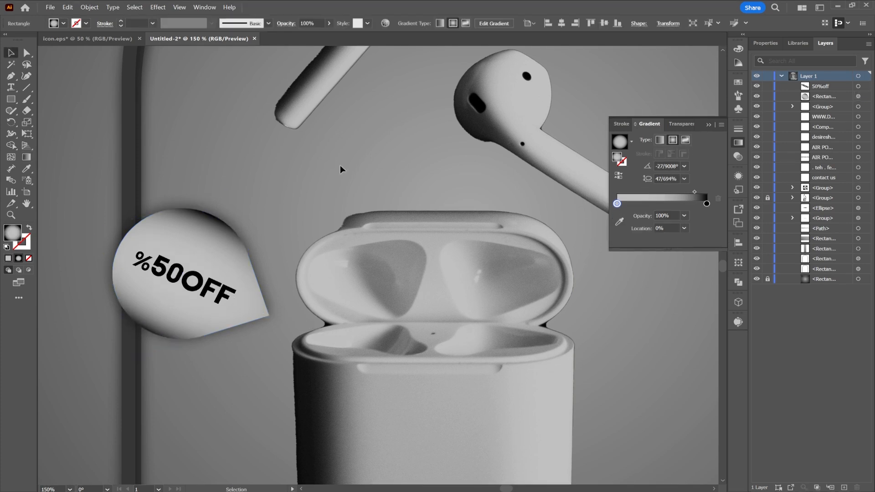
Bring the whole artboard back into view at 33.33% and collapse the Gradient panel
scroll(404, 257, "down", 3)
scroll(403, 257, "down", 4)
left_click_drag(488, 310, 432, 294)
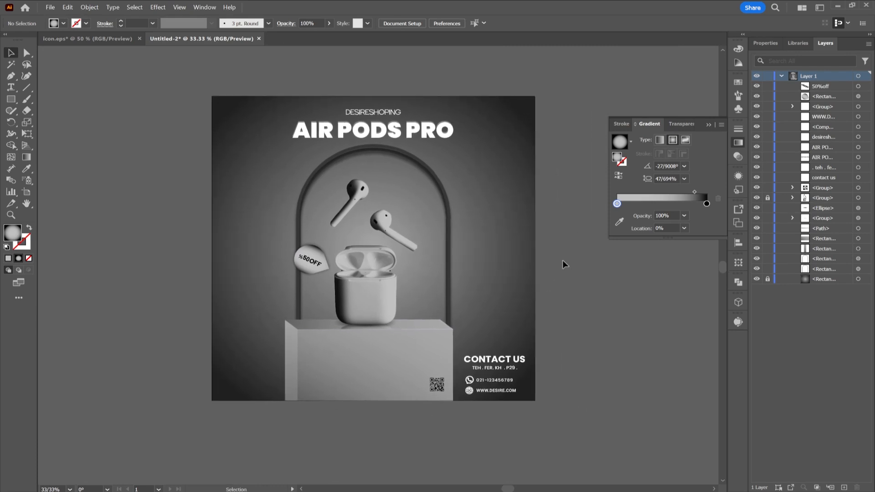
left_click(708, 125)
scroll(618, 213, "right", 5)
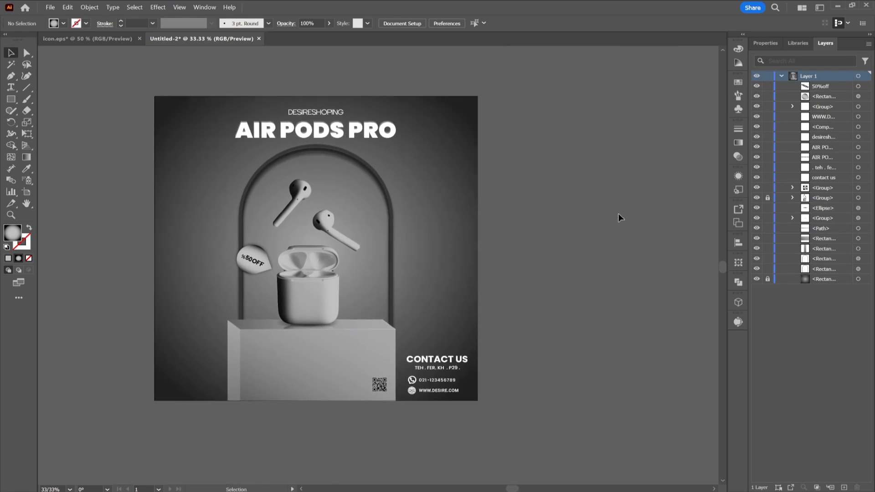